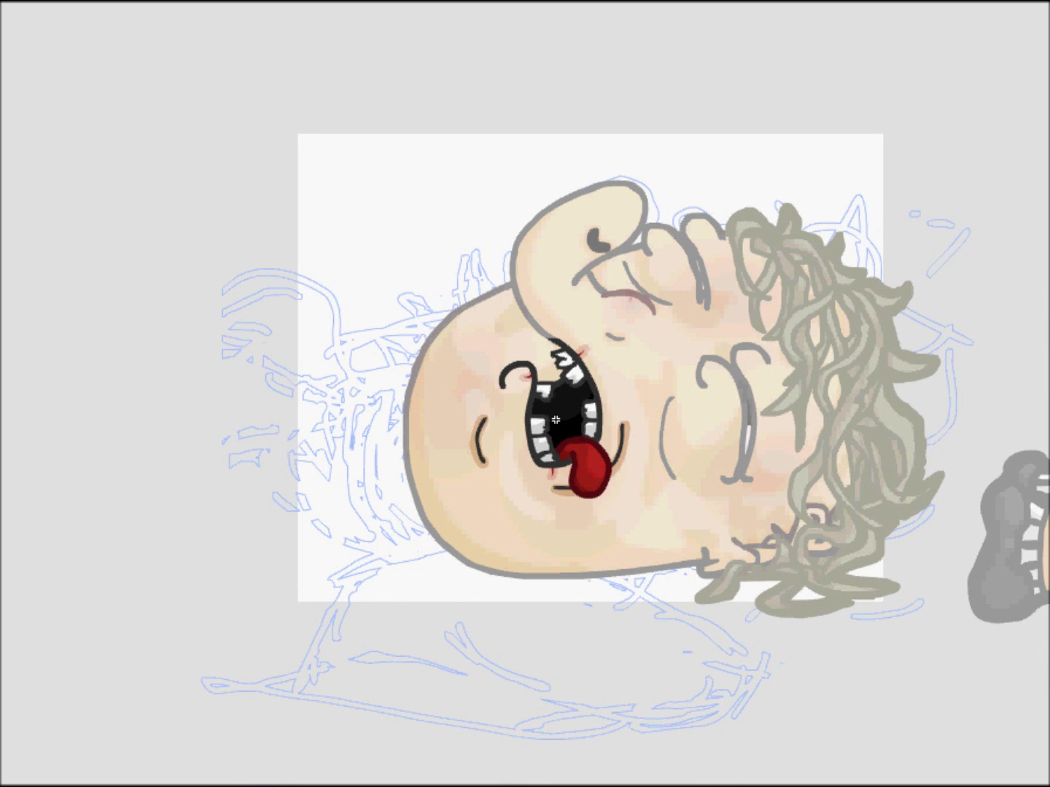
Sketch rough spiky beard strokes in dark brown around the chin and jaw as a drawing guide
scroll(671, 292, "up", 3)
mouse_move(334, 231)
left_mouse_down()
mouse_move(93, 463)
mouse_move(578, 710)
mouse_move(340, 234)
mouse_move(214, 577)
mouse_move(165, 557)
left_mouse_up()
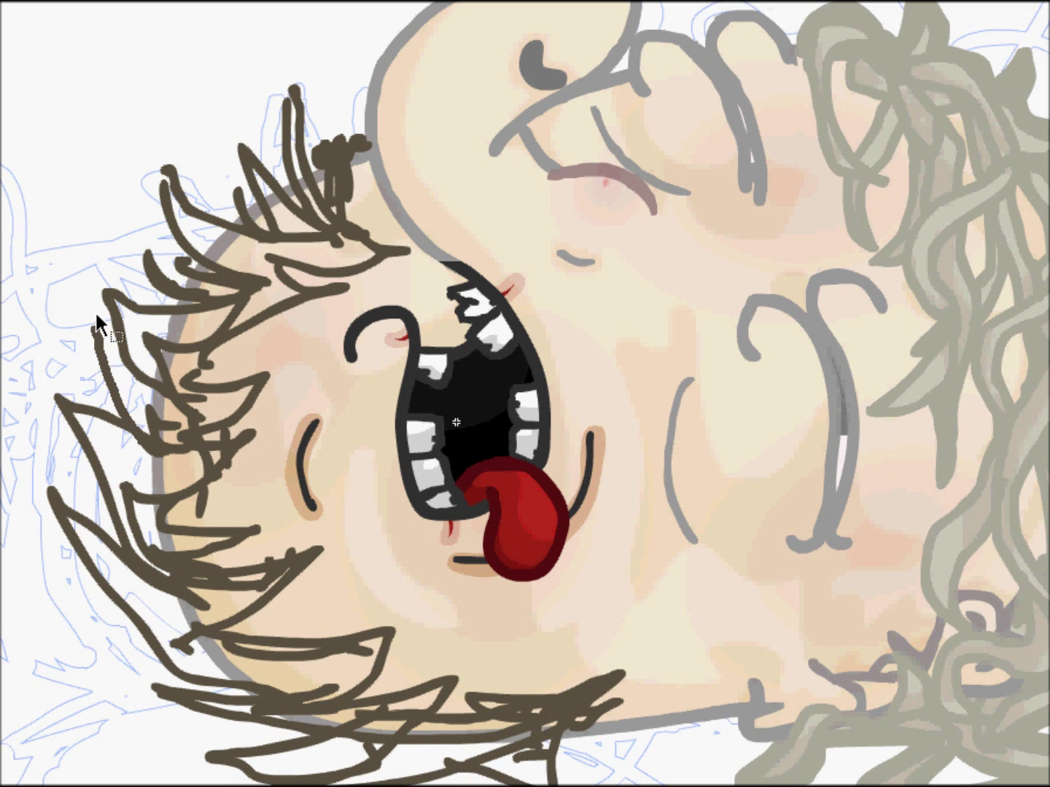
scroll(456, 422, "down", 3)
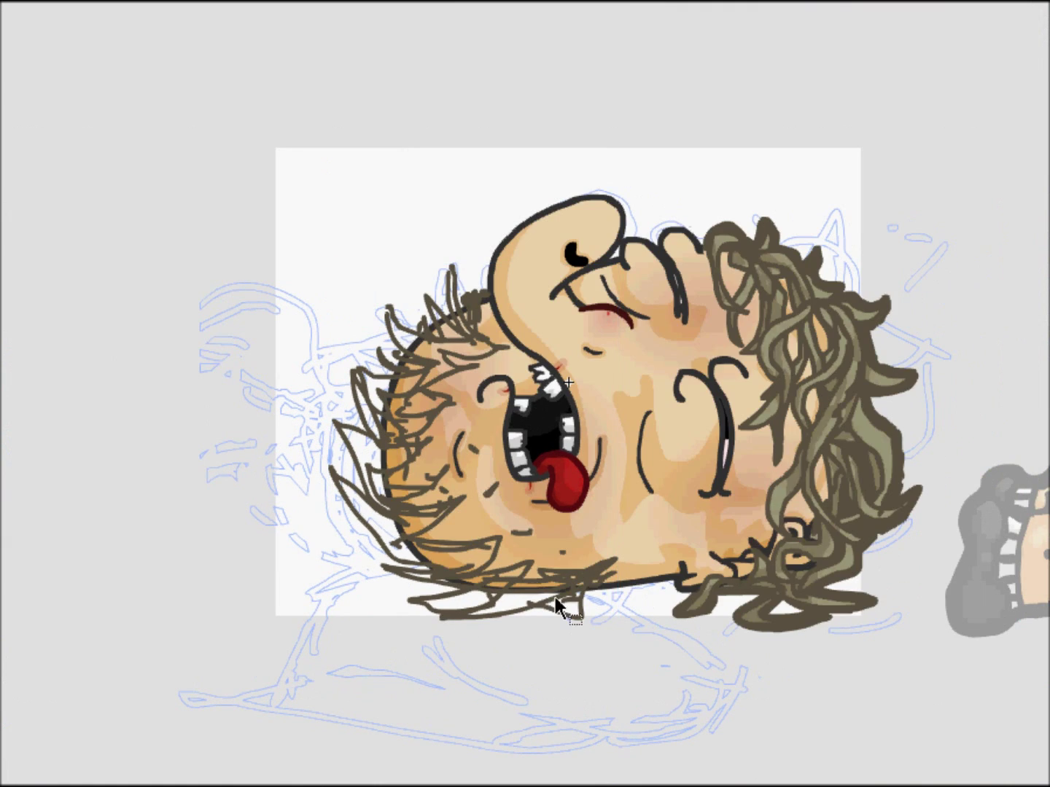
scroll(568, 383, "up", 3)
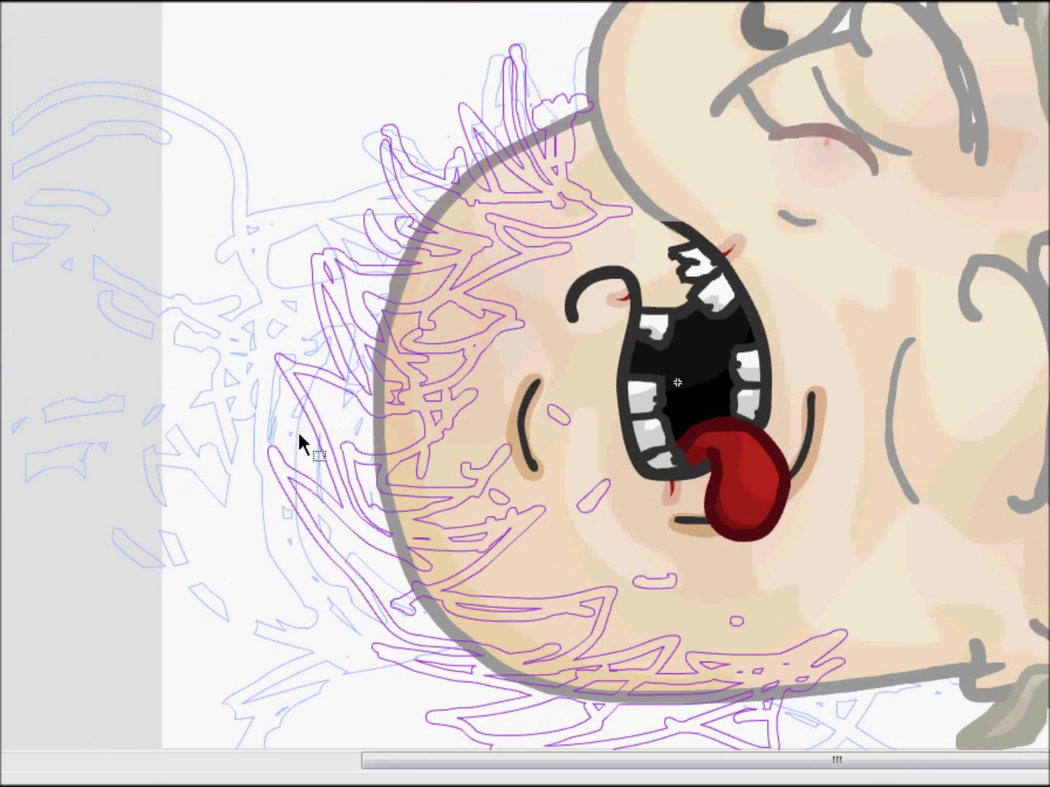
Draw a clean outer beard outline with large curved spikes along the chin and jaw, following the rough guide
left_click_drag(678, 382, 746, 294)
left_click_drag(502, 459, 379, 182)
left_click_drag(510, 321, 466, 48)
left_click_drag(792, 375, 551, 287)
left_click_drag(450, 562, 781, 495)
left_click_drag(715, 452, 503, 529)
mouse_move(306, 91)
left_mouse_down()
mouse_move(288, 309)
mouse_move(368, 96)
left_mouse_up()
left_click_drag(711, 510, 628, 546)
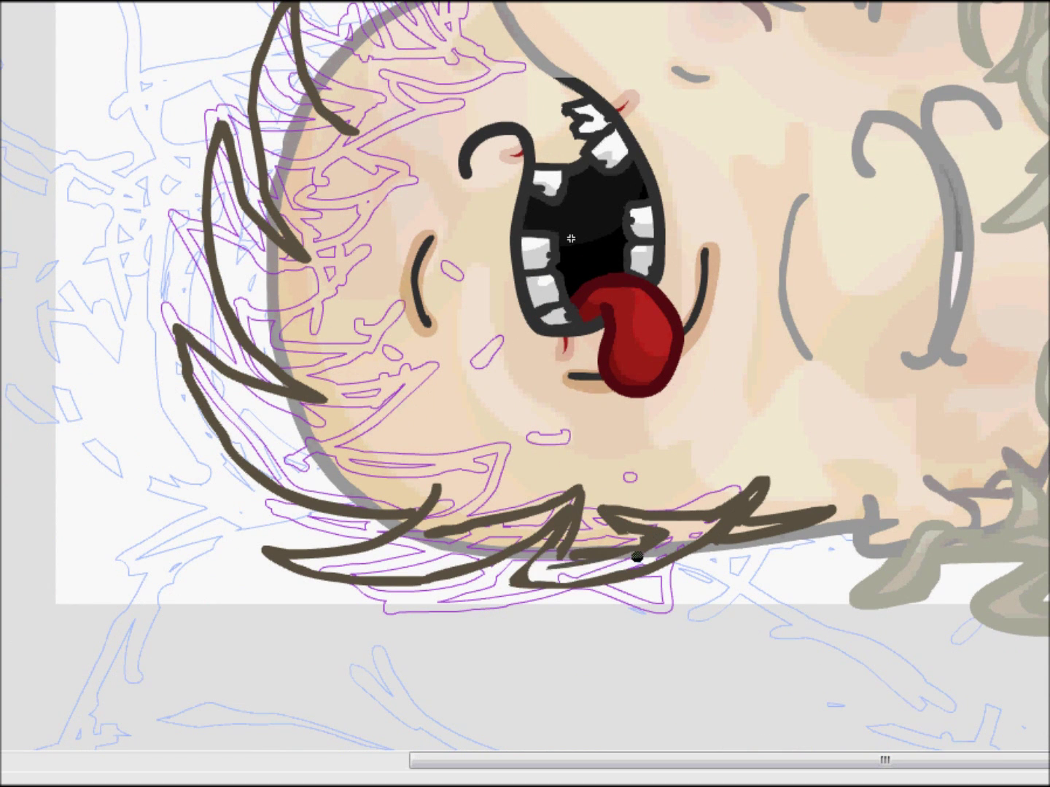
Draw the jagged inner edge of the beard and complete its spikes up to the nose
left_click_drag(609, 574, 783, 639)
left_click_drag(489, 508, 589, 482)
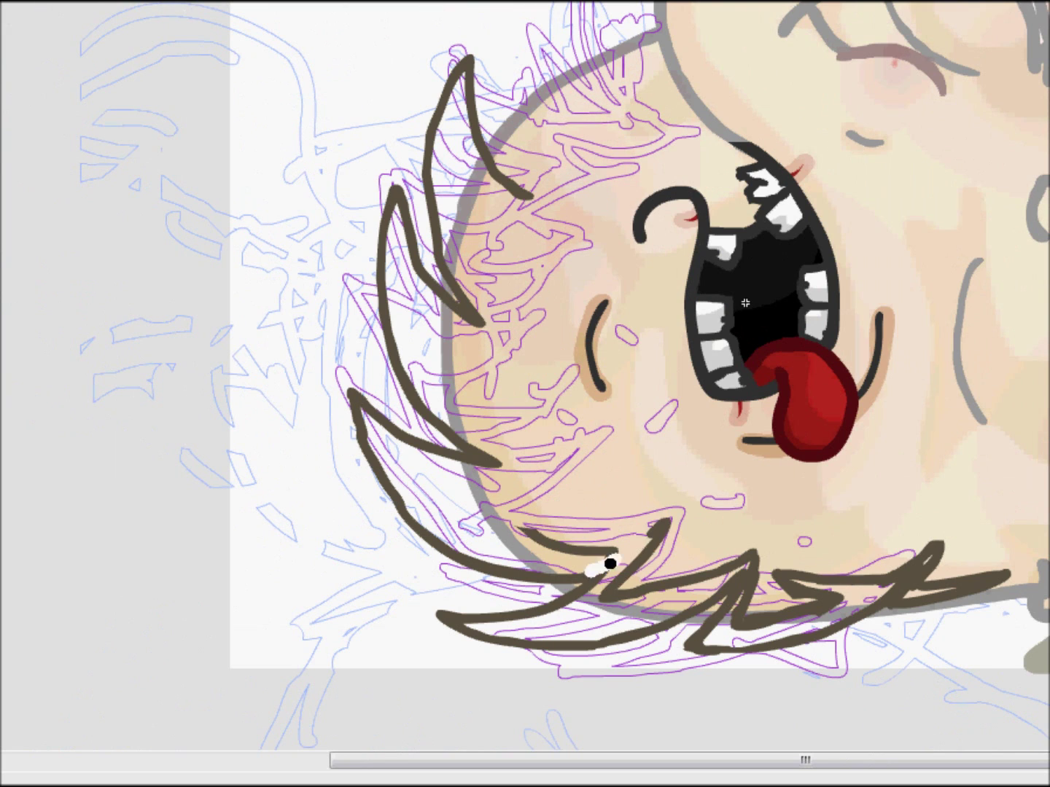
left_click_drag(649, 503, 474, 543)
left_click_drag(474, 543, 466, 667)
left_click_drag(586, 437, 460, 576)
mouse_move(746, 424)
left_mouse_down()
mouse_move(863, 188)
mouse_move(855, 363)
left_mouse_up()
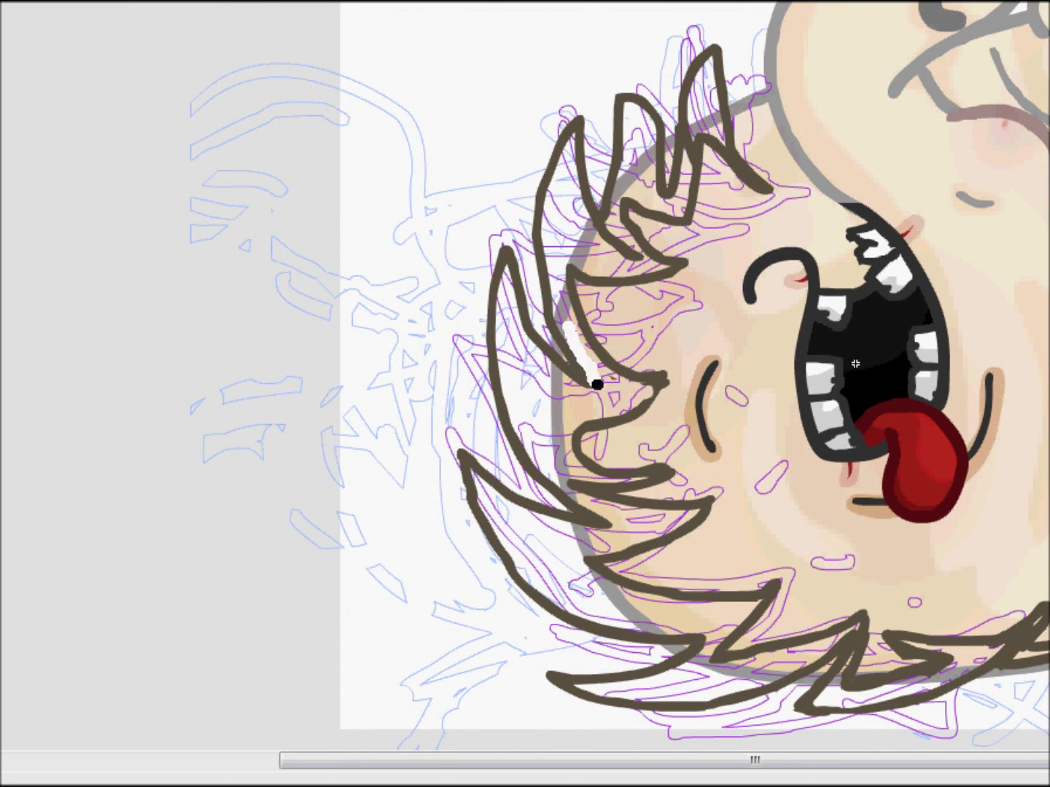
Remove the rough beard guide and add small hair tufts along the inner beard edge and on the cheek
scroll(528, 640, "right", 5)
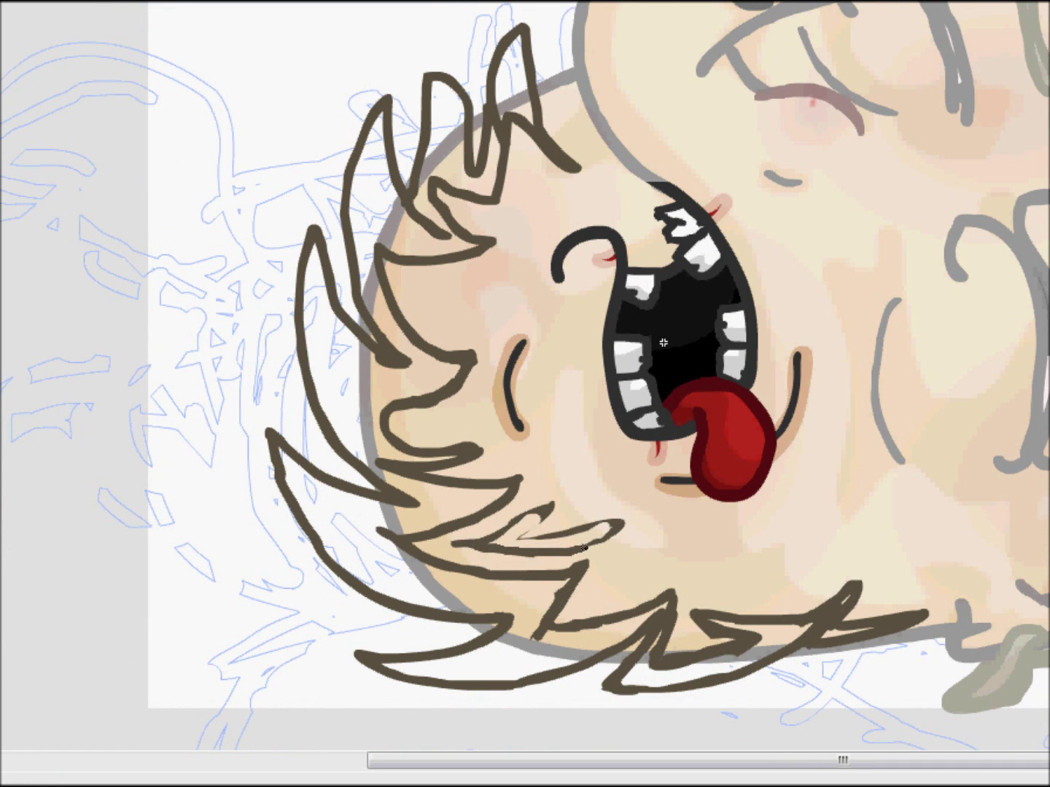
left_click_drag(679, 394, 703, 426)
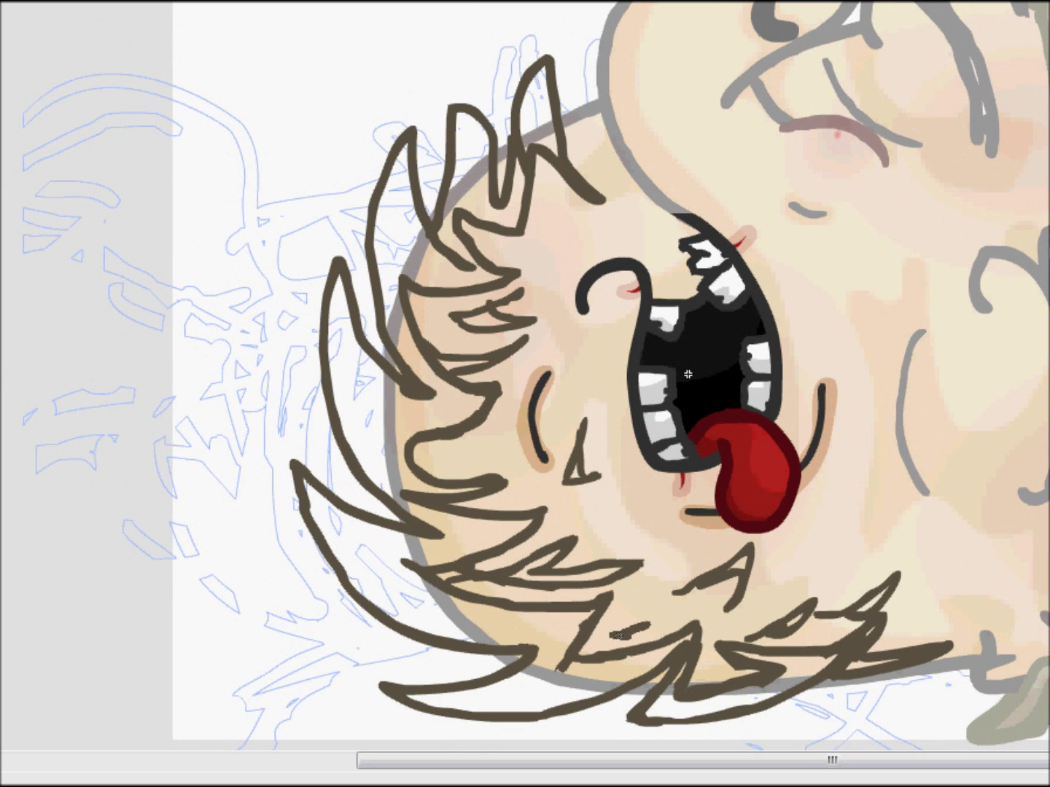
left_click_drag(688, 374, 981, 519)
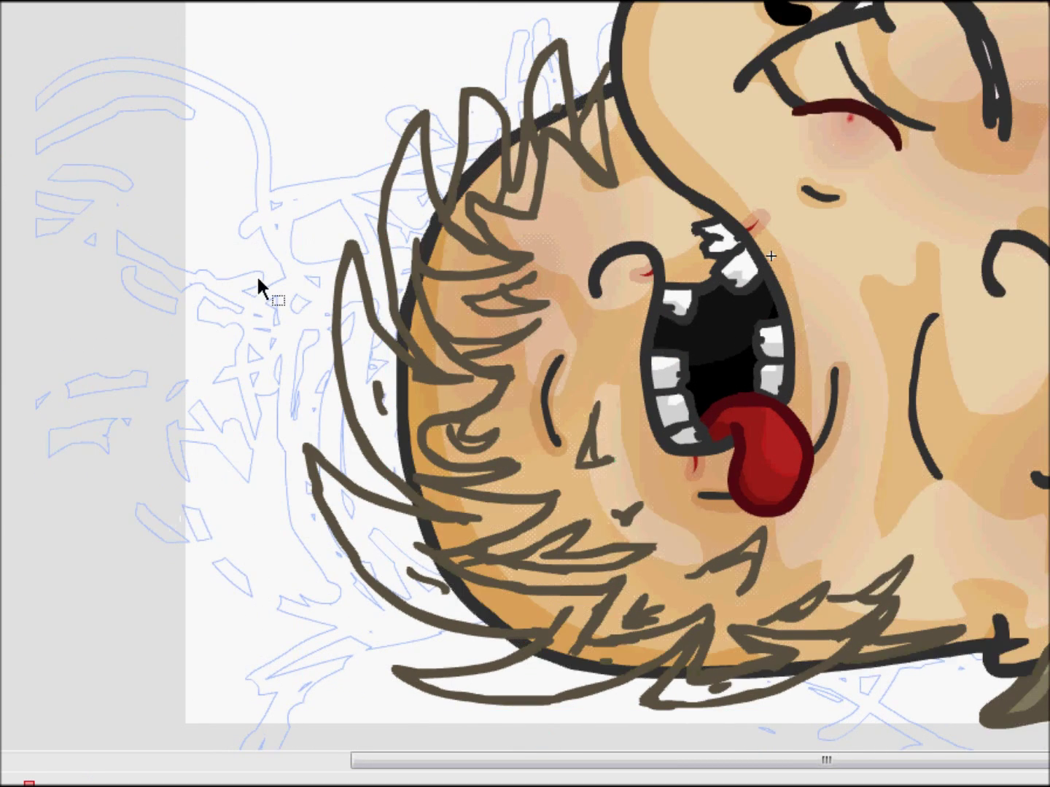
Fill the outlined beard spikes with olive green
mouse_move(771, 256)
left_mouse_down()
mouse_move(786, 360)
mouse_move(875, 124)
mouse_move(875, 66)
mouse_move(672, 194)
mouse_move(679, 261)
mouse_move(743, 199)
mouse_move(702, 242)
left_mouse_up()
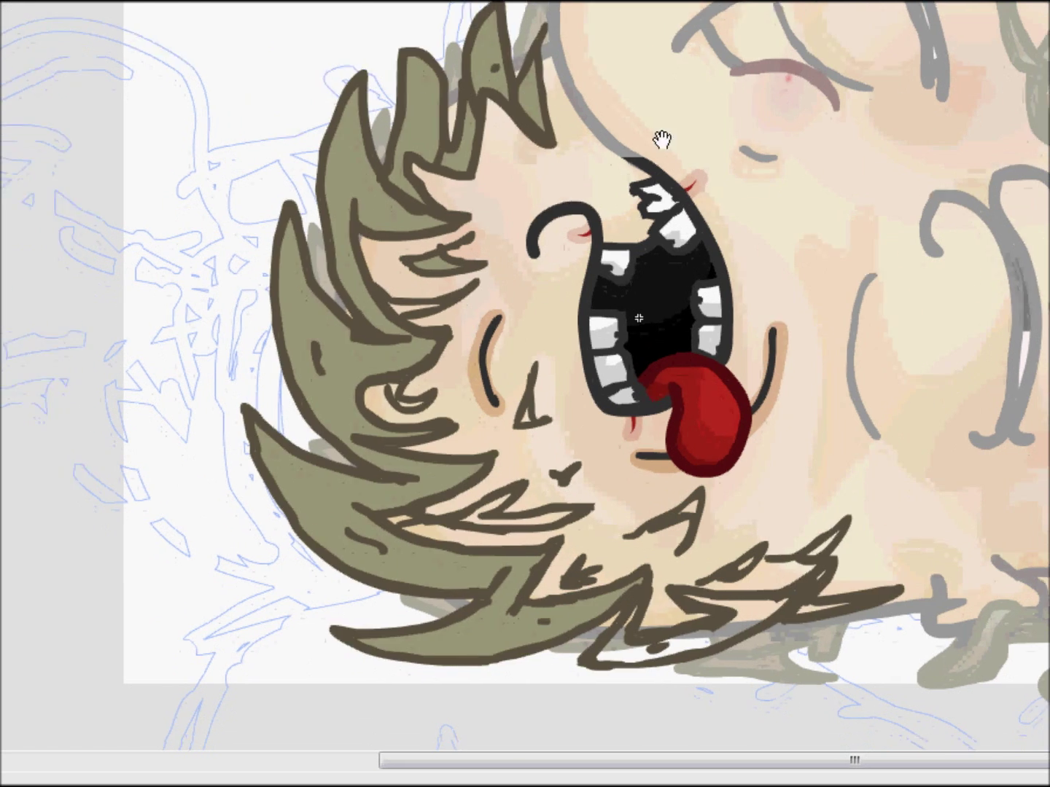
left_click_drag(662, 138, 657, 124)
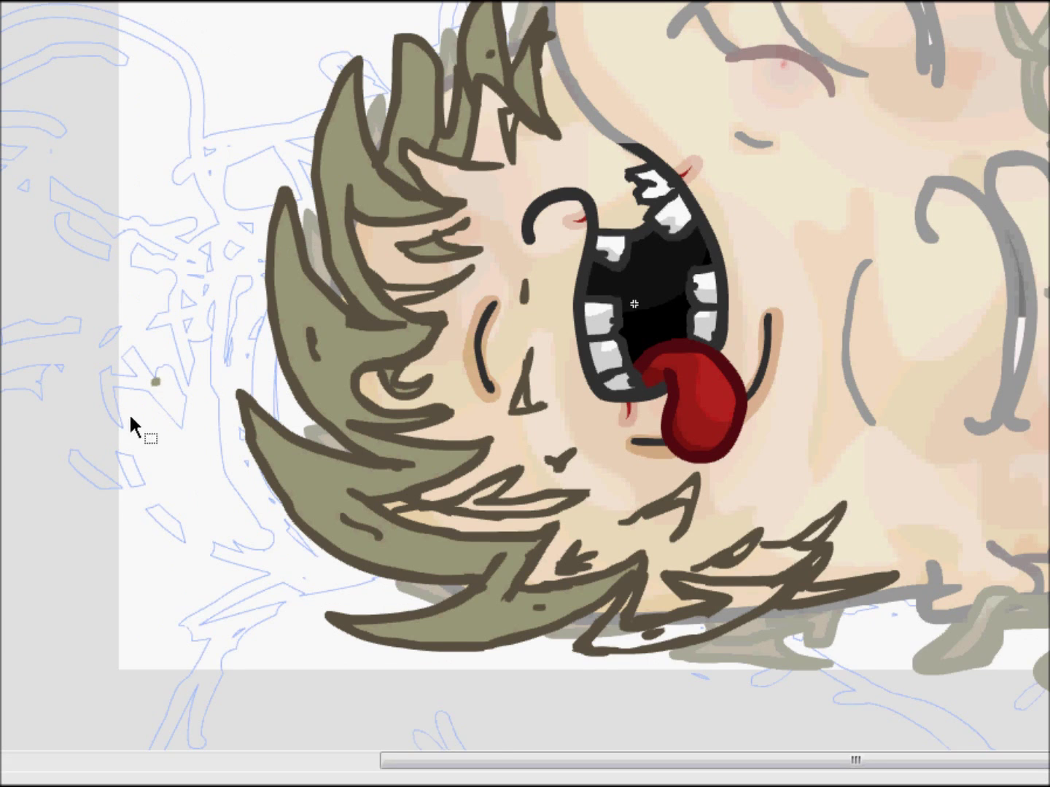
left_click_drag(781, 535, 894, 516)
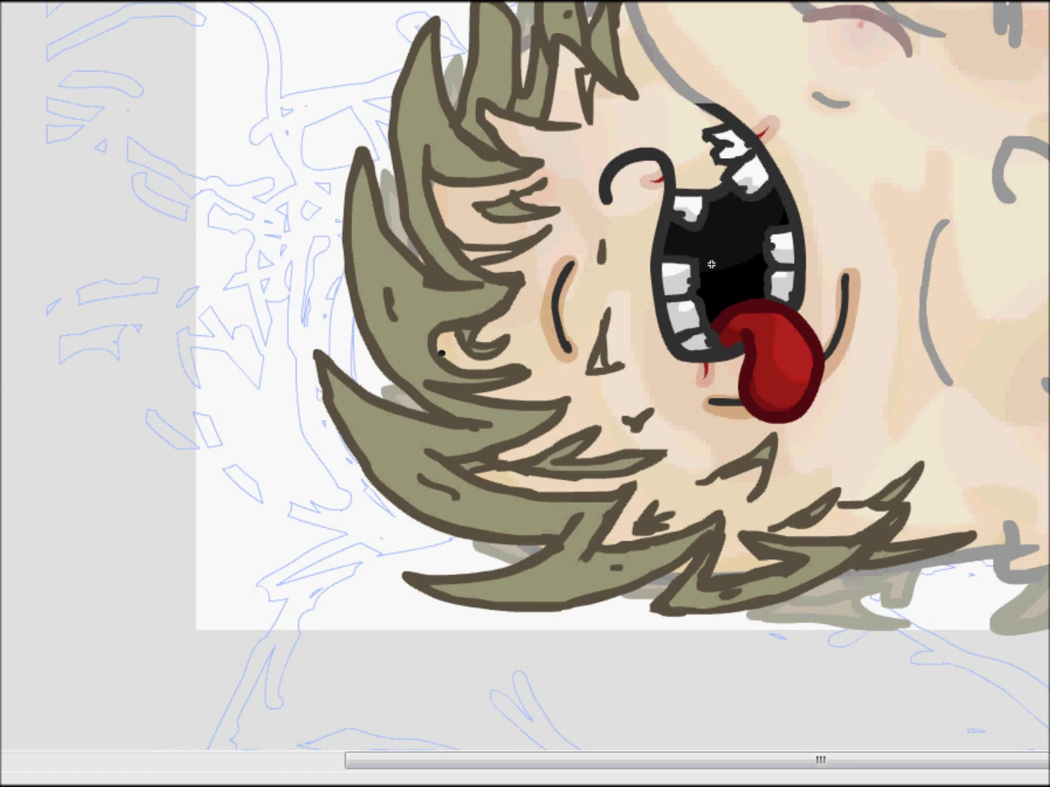
Shade the inner and lower parts of the beard spikes with a darker brownish olive
left_click_drag(587, 357, 572, 379)
left_click(481, 412, "ctrl")
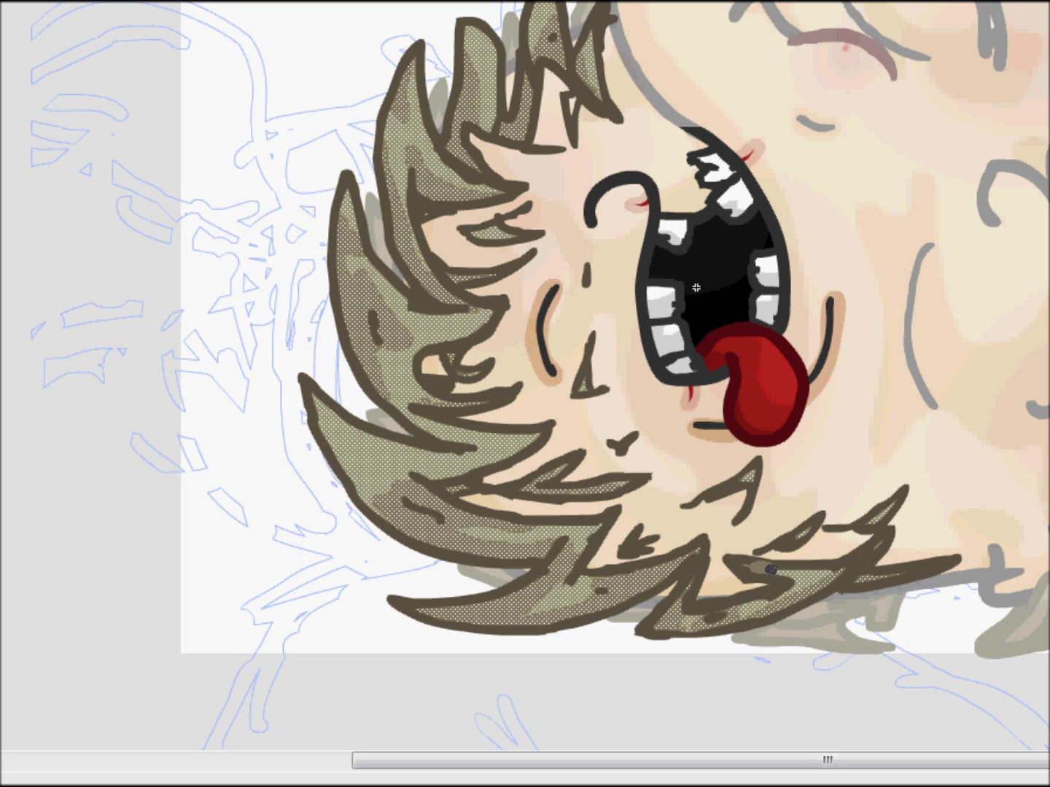
scroll(928, 208, "down", 4)
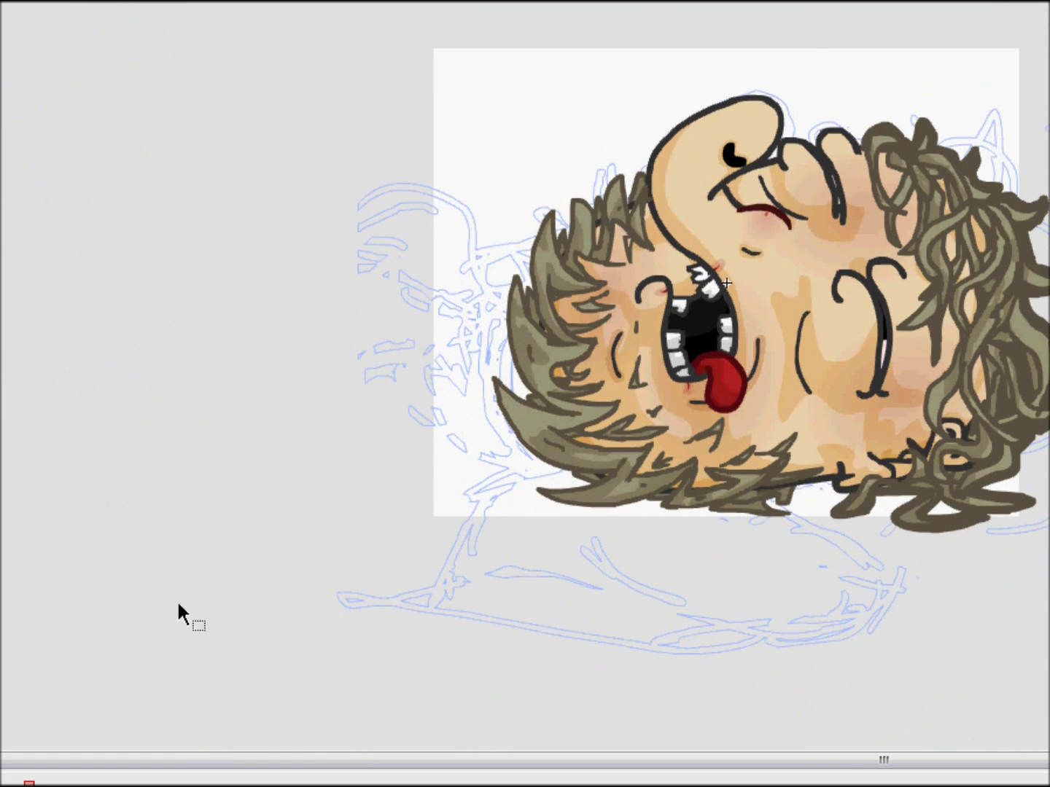
left_click_drag(470, 769, 116, 555)
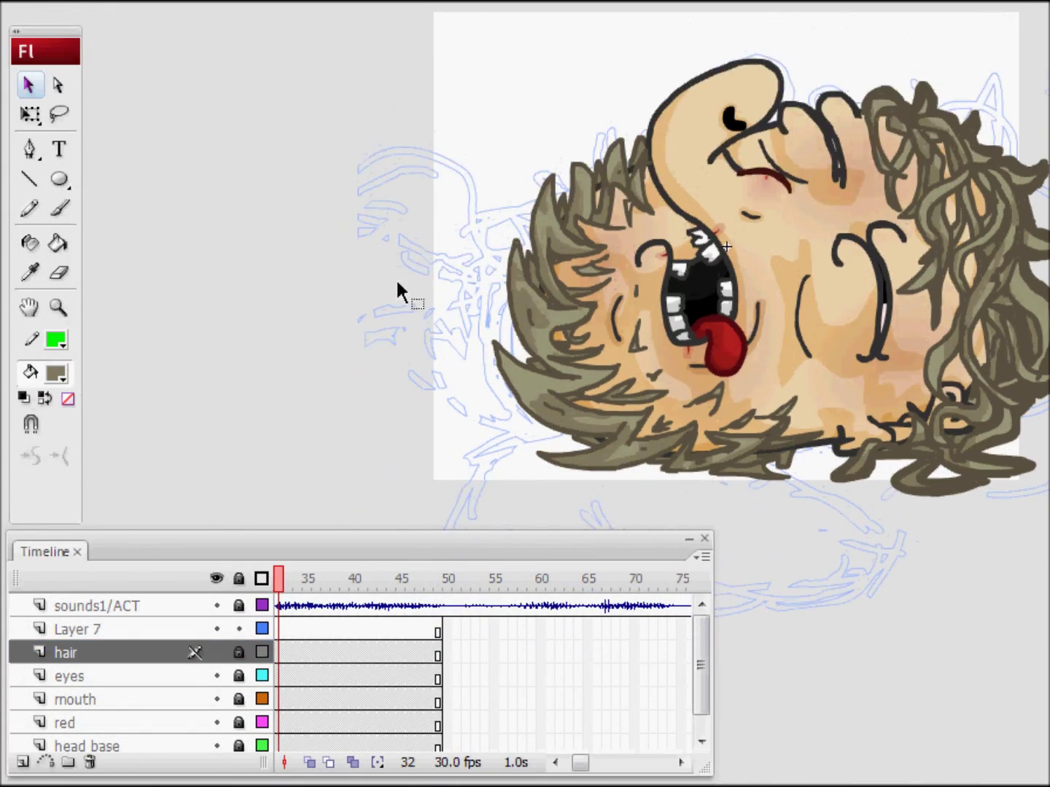
Name Layer 7 "arm" and brush a large rounded dark outline for the arm below the head
key("z")
left_click(642, 372)
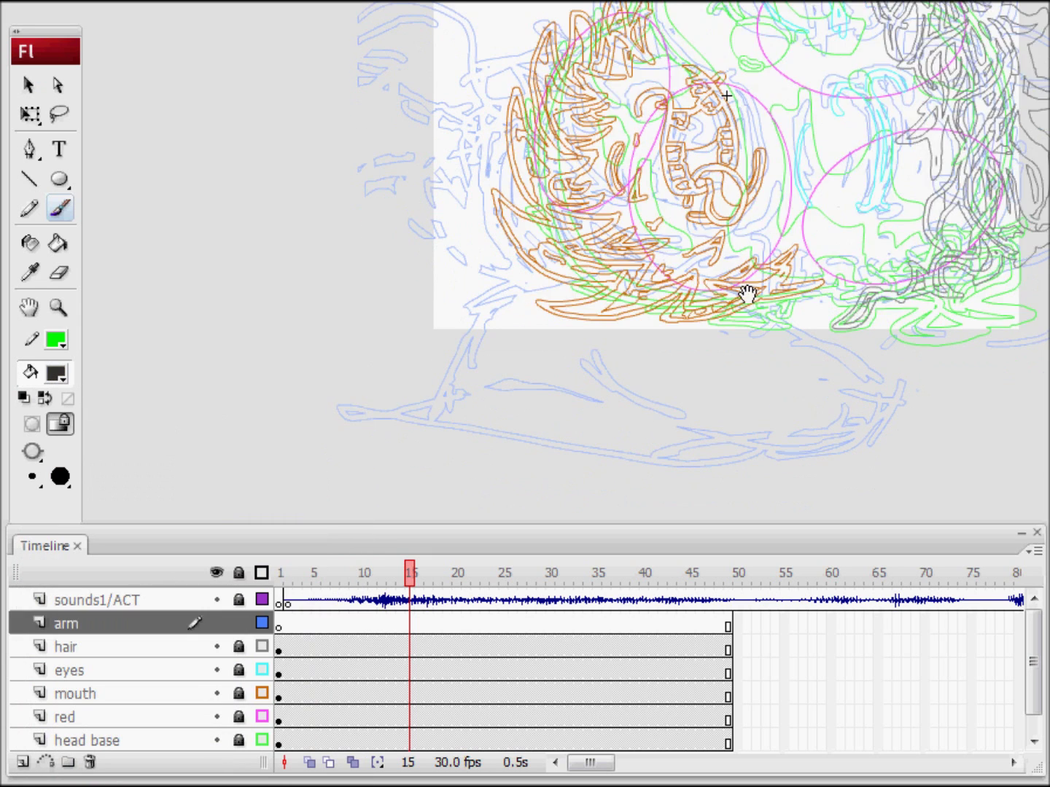
mouse_move(477, 324)
left_mouse_down()
mouse_move(514, 309)
mouse_move(868, 438)
mouse_move(649, 314)
left_mouse_up()
key("ctrl+=")
scroll(568, 422, "down", 3)
key("b")
key("e")
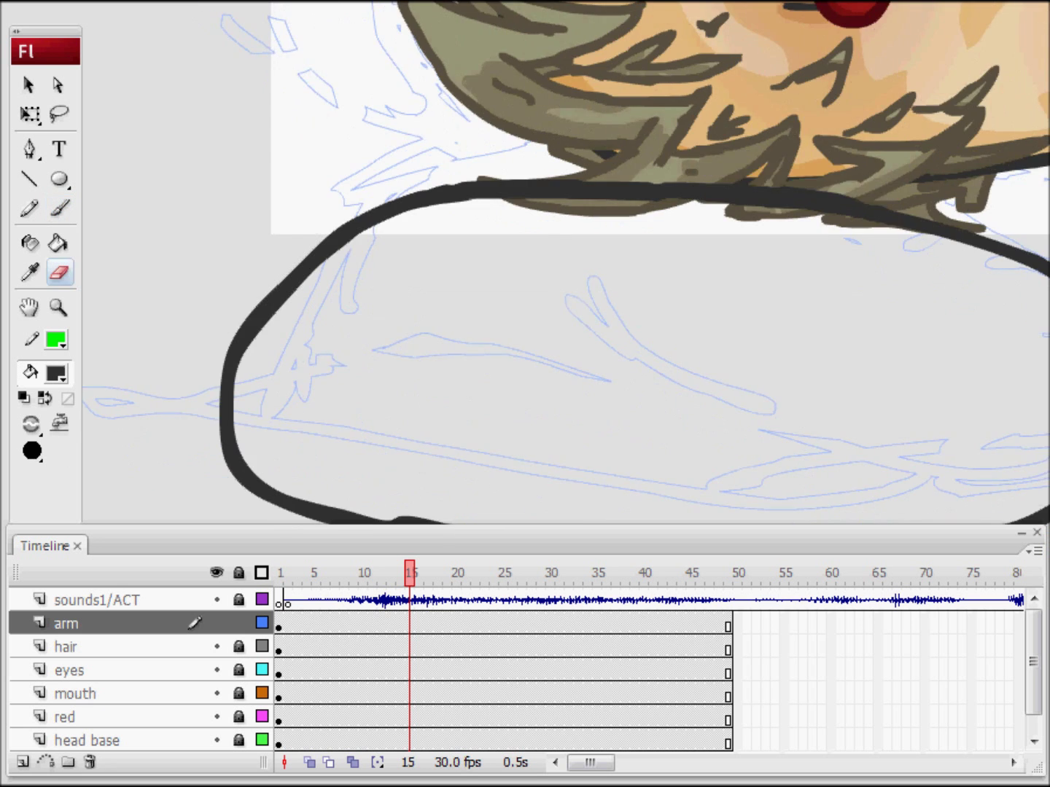
Clean up the arm's dark outline and fill the arm with the light skin tone
key("ctrl+minus")
left_click_drag(494, 351, 515, 317)
mouse_move(780, 305)
left_mouse_down()
mouse_move(502, 315)
mouse_move(396, 449)
mouse_move(403, 414)
left_mouse_up()
key("ctrl+=")
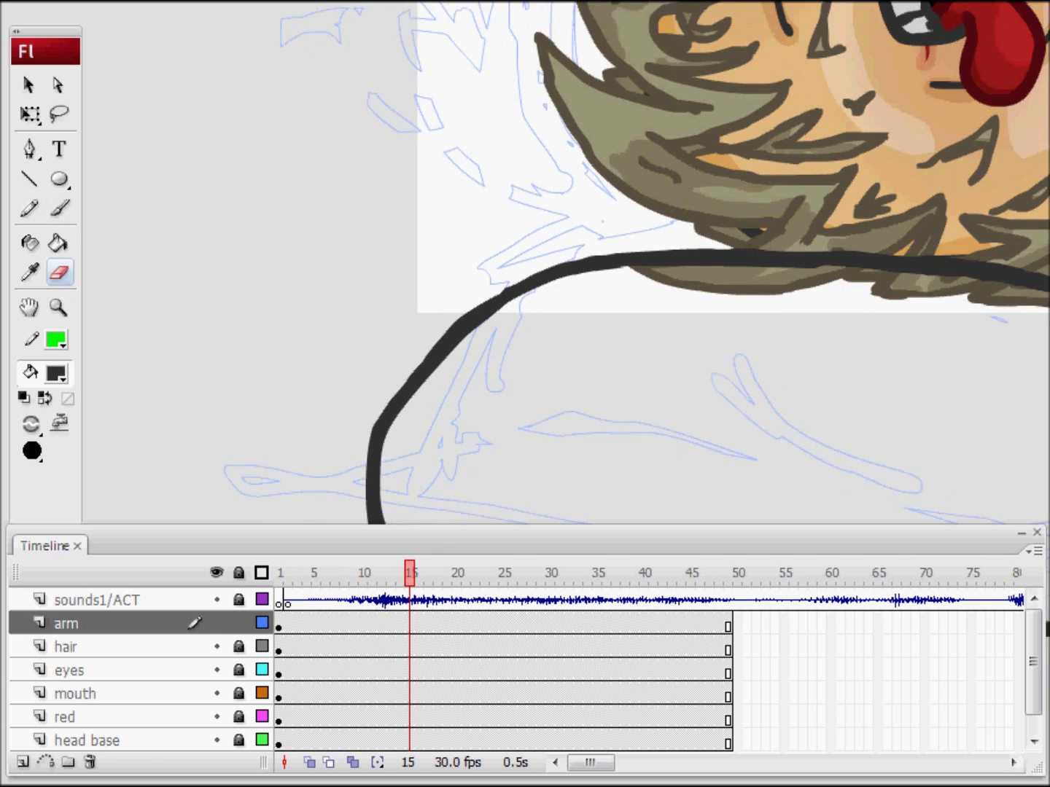
left_click(57, 373)
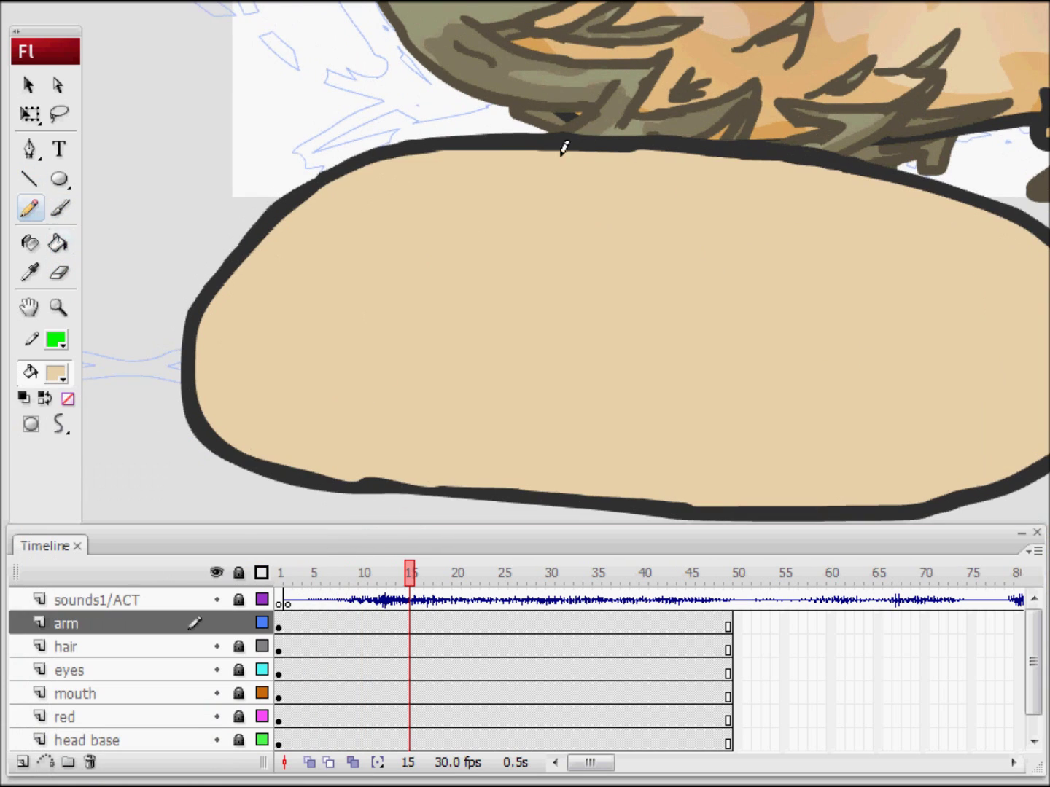
Outline an oval highlight on the upper arm with the Pencil tool and fill the surrounding area with darker tan
left_click_drag(562, 145, 838, 167)
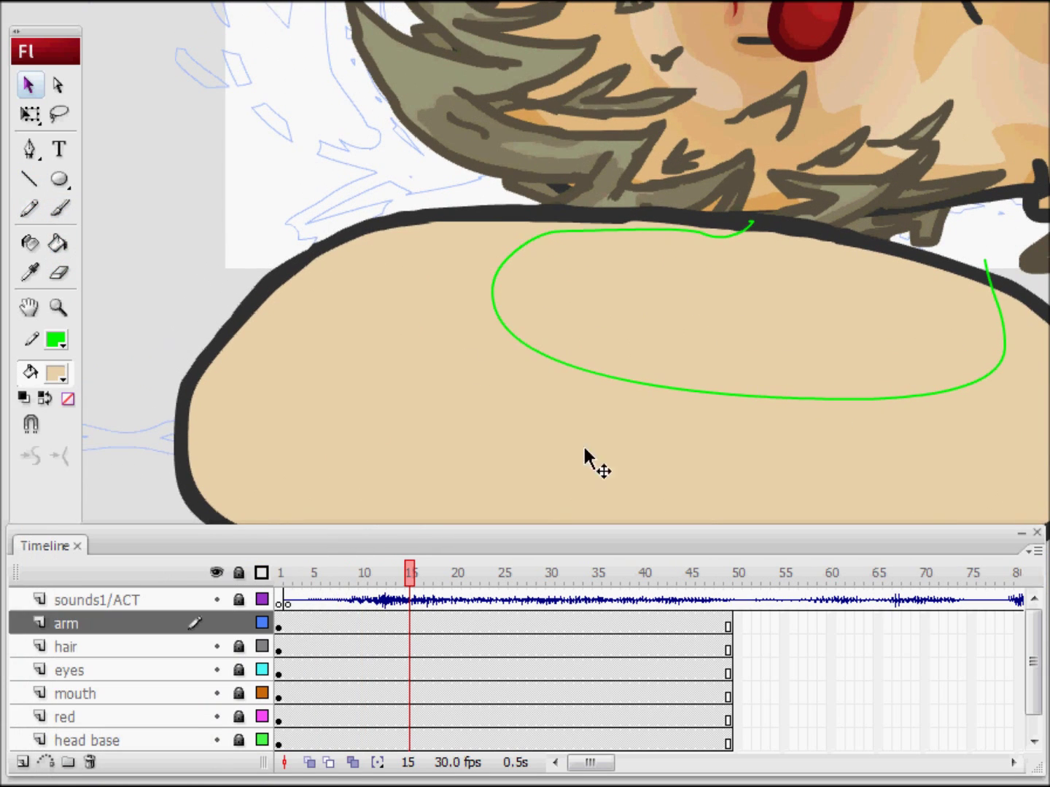
left_click(627, 385)
left_click(56, 373)
left_click(482, 297)
Brush a small dark crease mark near the arm's end, undo the stray dot, and select the arm artwork at frame 9
left_click(59, 209)
left_click(31, 476)
left_click(52, 570)
left_click_drag(381, 251, 403, 302)
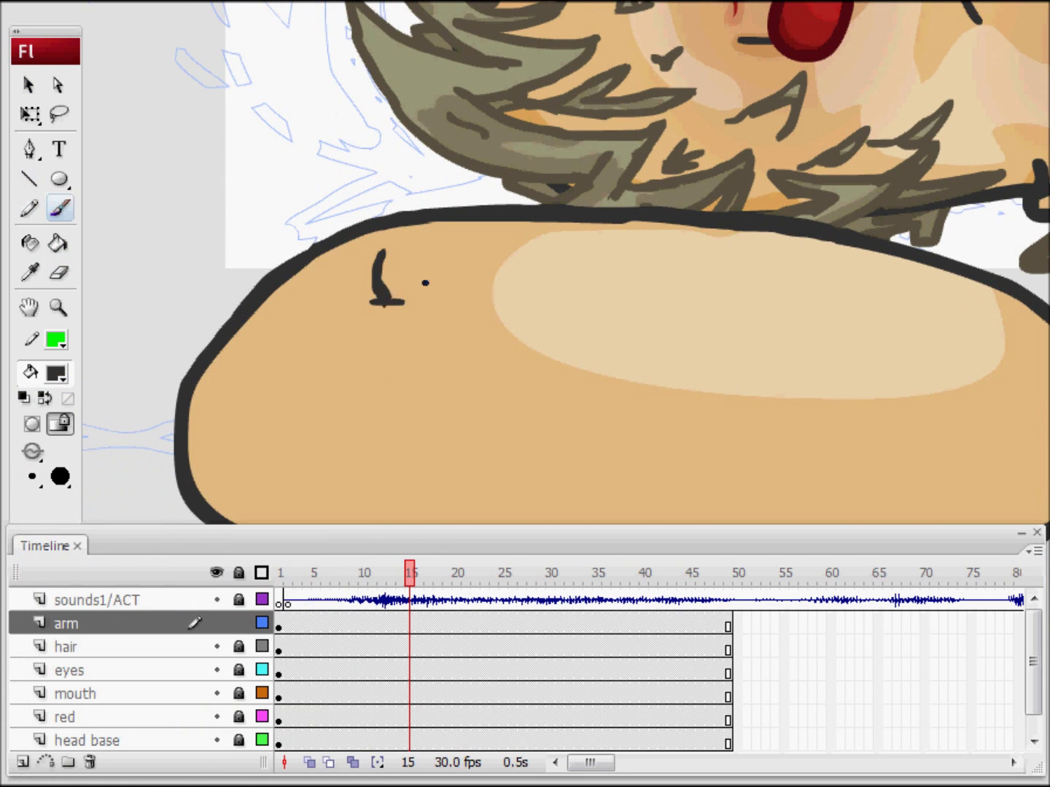
key("v")
key("ctrl+minus")
key("ctrl+z")
left_click(352, 623)
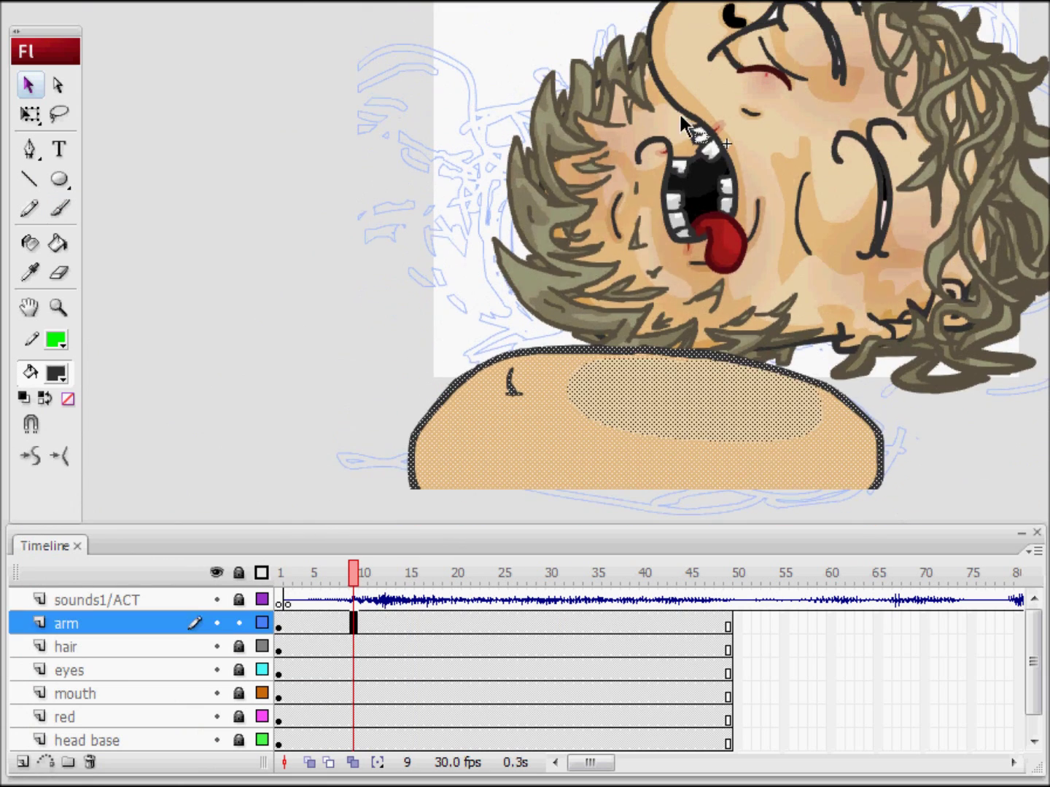
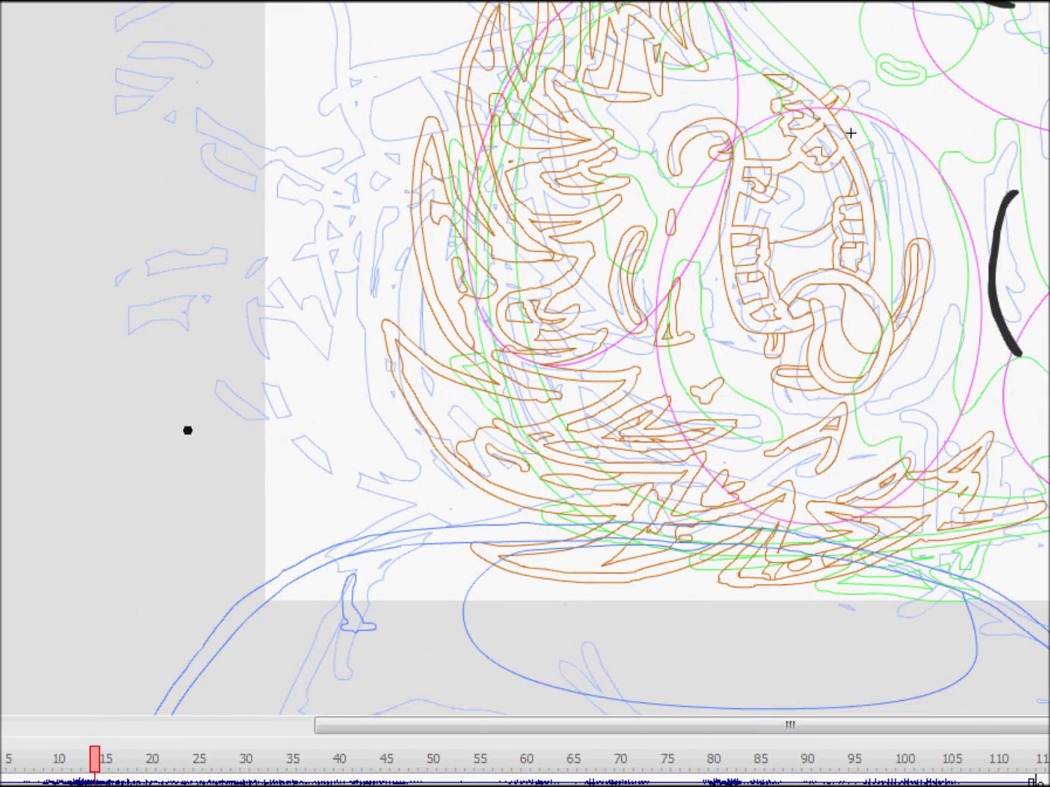
Draw a rounded throat shape with a dark outline behind the beard and fill it with tan skin colour
mouse_move(544, 106)
left_mouse_down()
mouse_move(679, 496)
mouse_move(850, 132)
left_mouse_up()
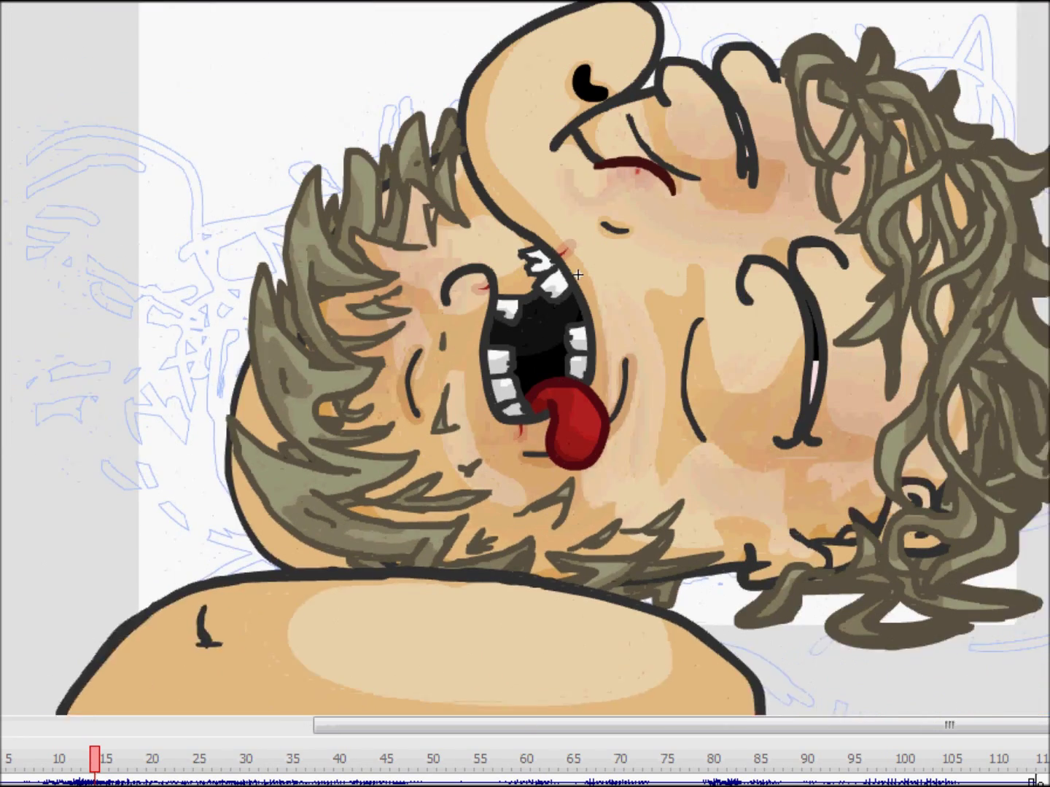
key("comma")
key("comma")
left_click(246, 597)
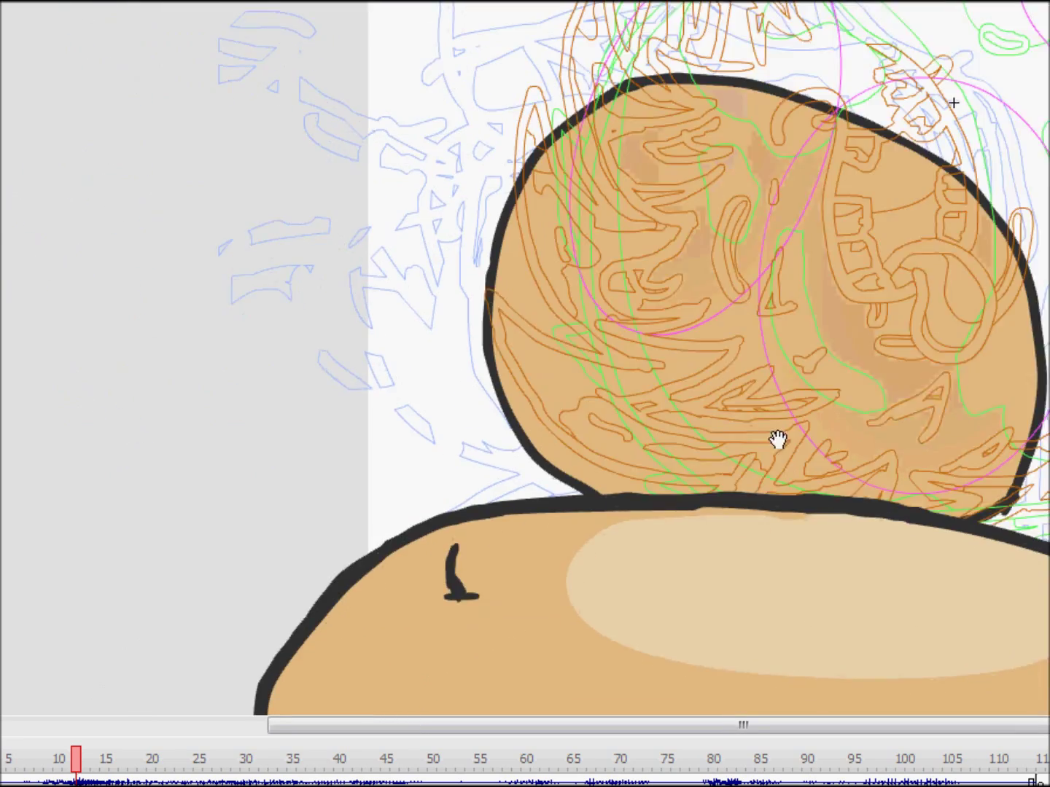
Step back to frame 5 and shade the lower part of the throat shape with darker orange
key("comma")
key("comma")
key("comma")
key("comma")
key("comma")
key("comma")
key("comma")
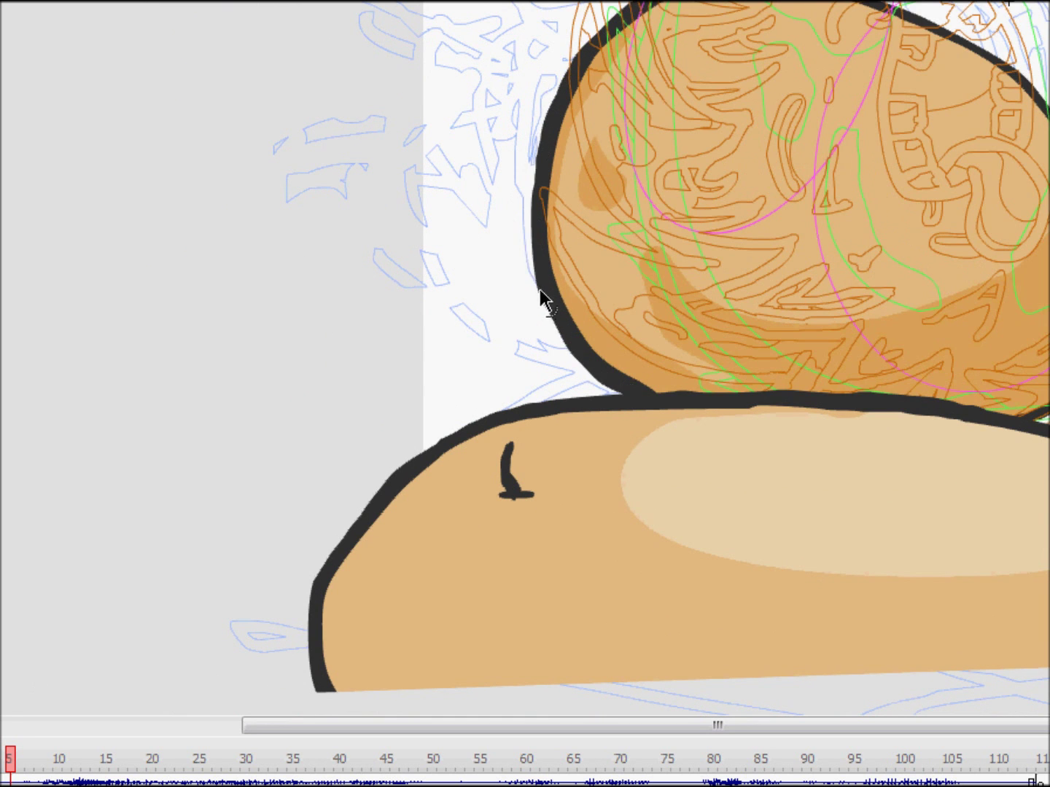
Adjust the throat shape behind the beard with Free Transform and retouch its edge where it meets the arm
key("ctrl+minus")
key("ctrl+minus")
key(".")
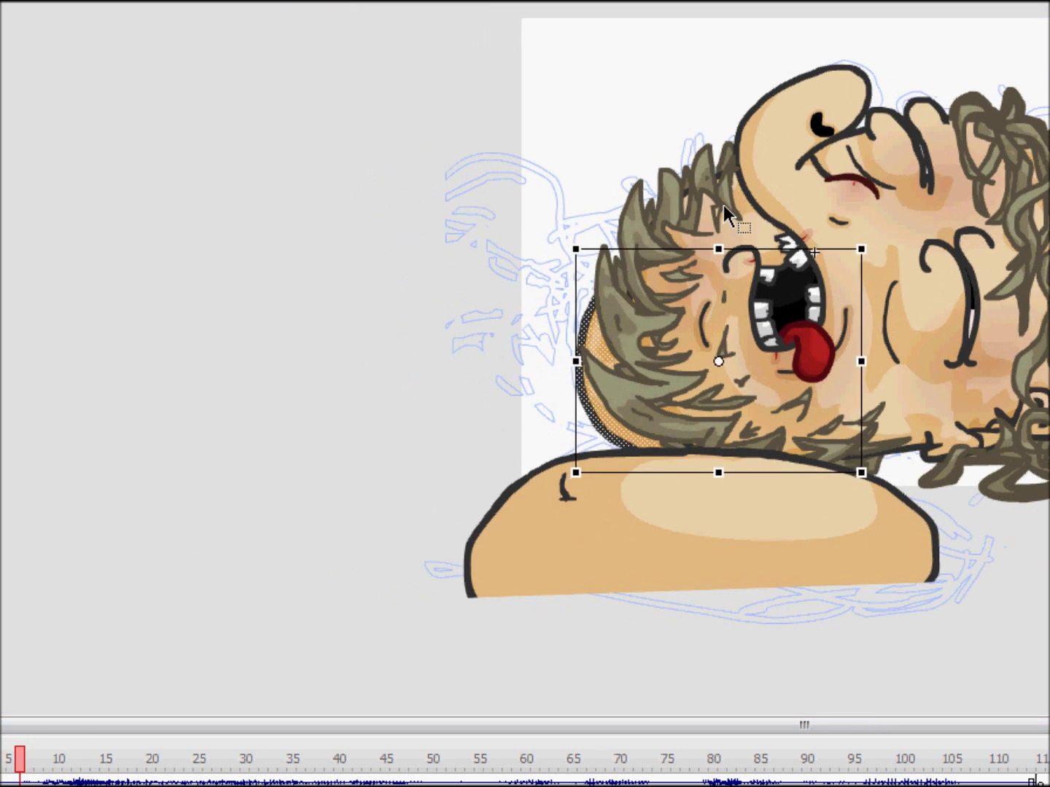
key("ctrl+equal")
key("comma")
key("b")
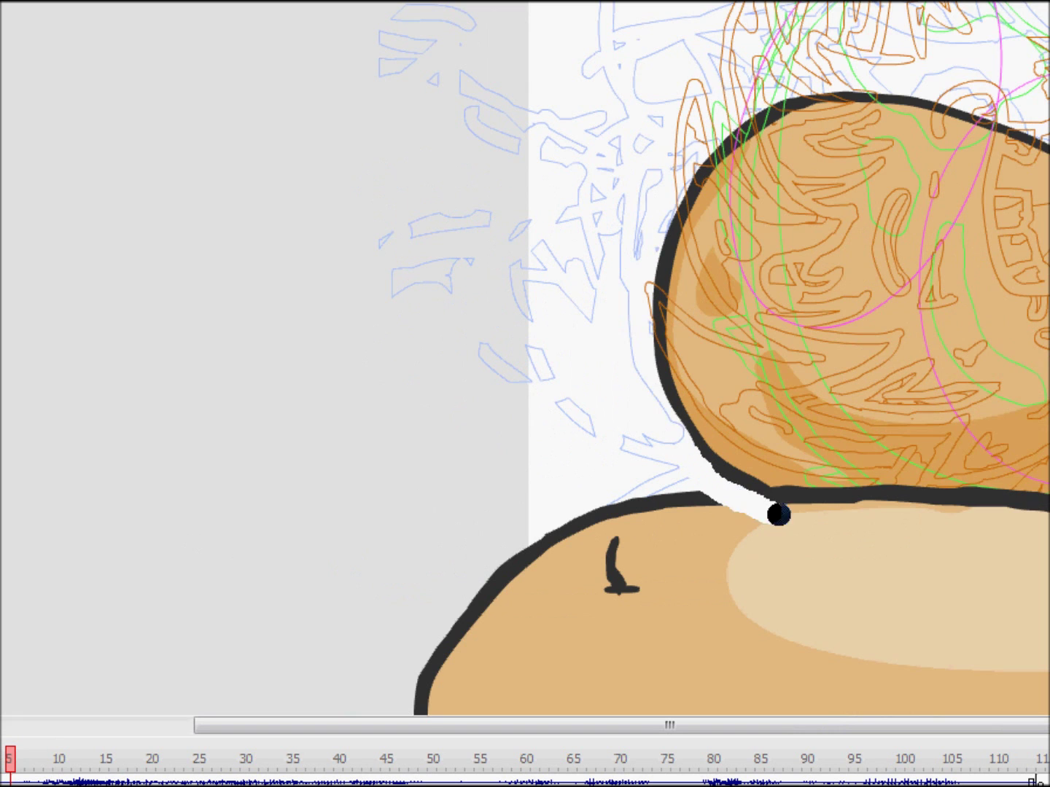
key("ctrl+minus")
key("v")
scroll(230, 413, "up", 2)
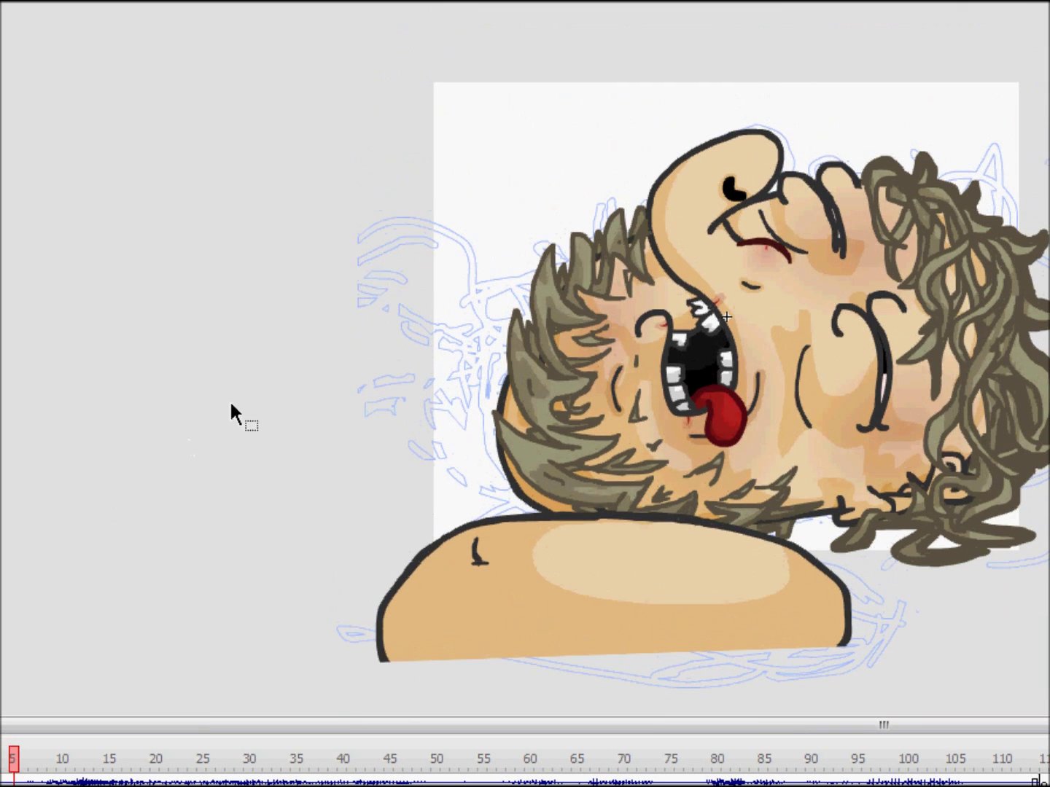
Brush dark outlines for the torso beside the throat and arm, and fill the shirt with purple
scroll(490, 201, "down", 2)
key("b")
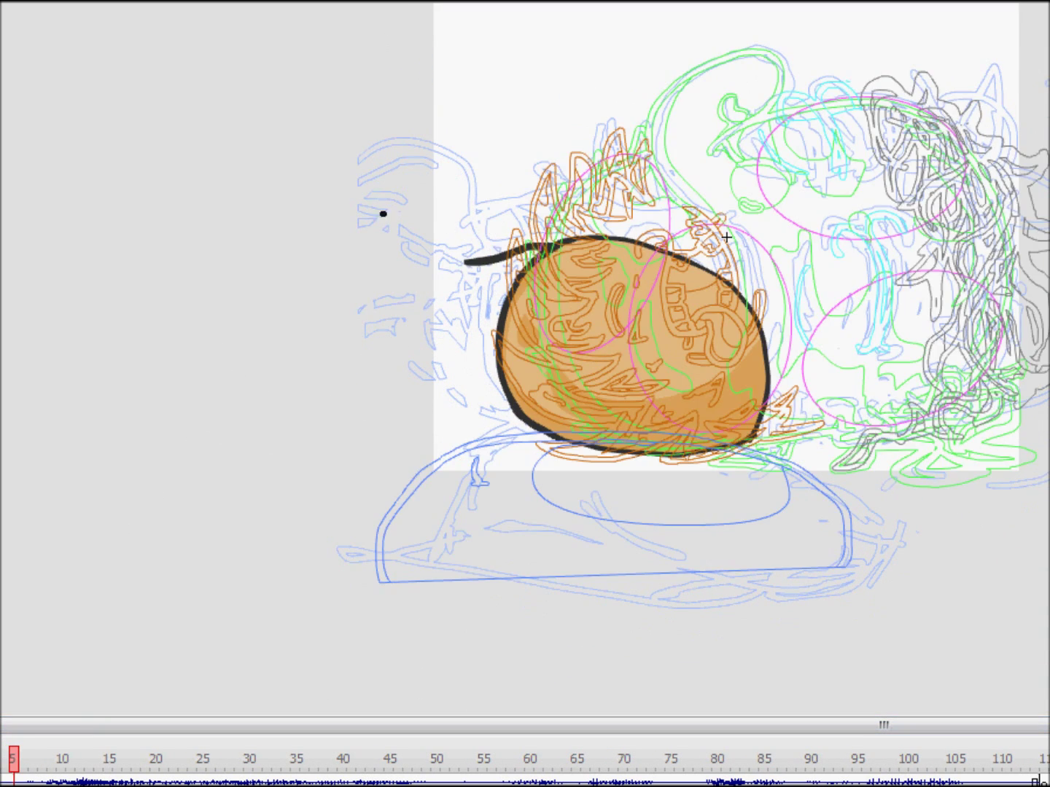
mouse_move(439, 223)
left_mouse_down()
mouse_move(328, 562)
mouse_move(684, 504)
mouse_move(328, 316)
left_mouse_up()
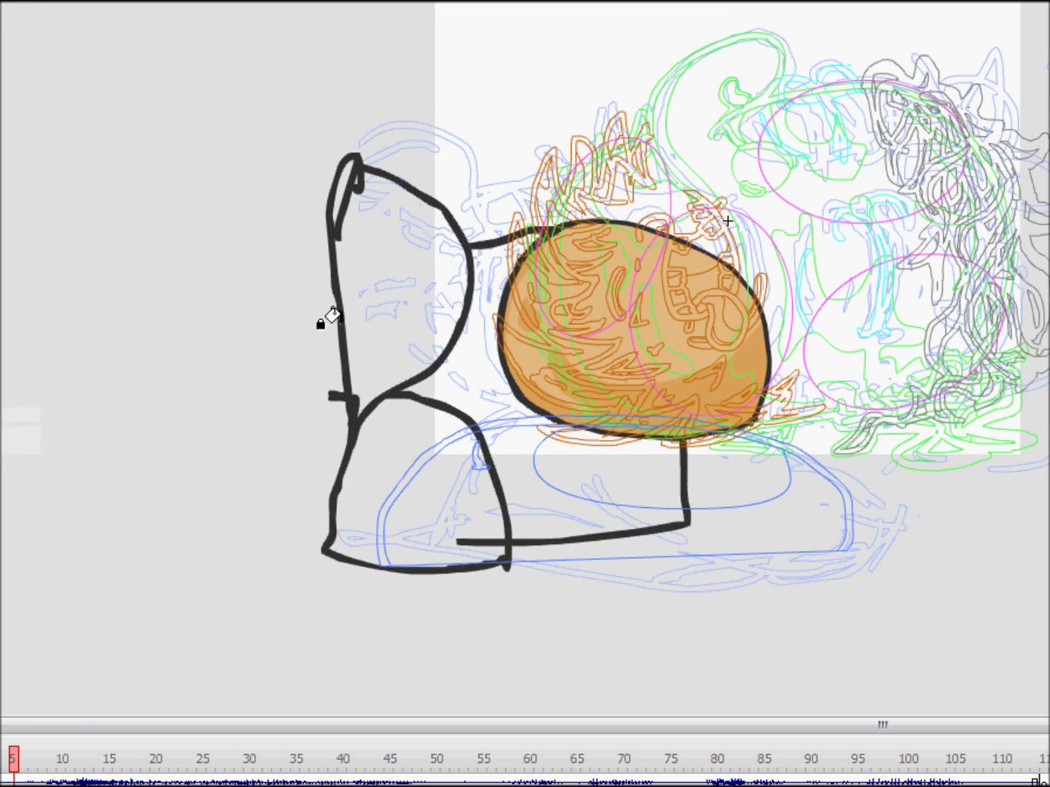
key("v")
scroll(104, 483, "up", 2)
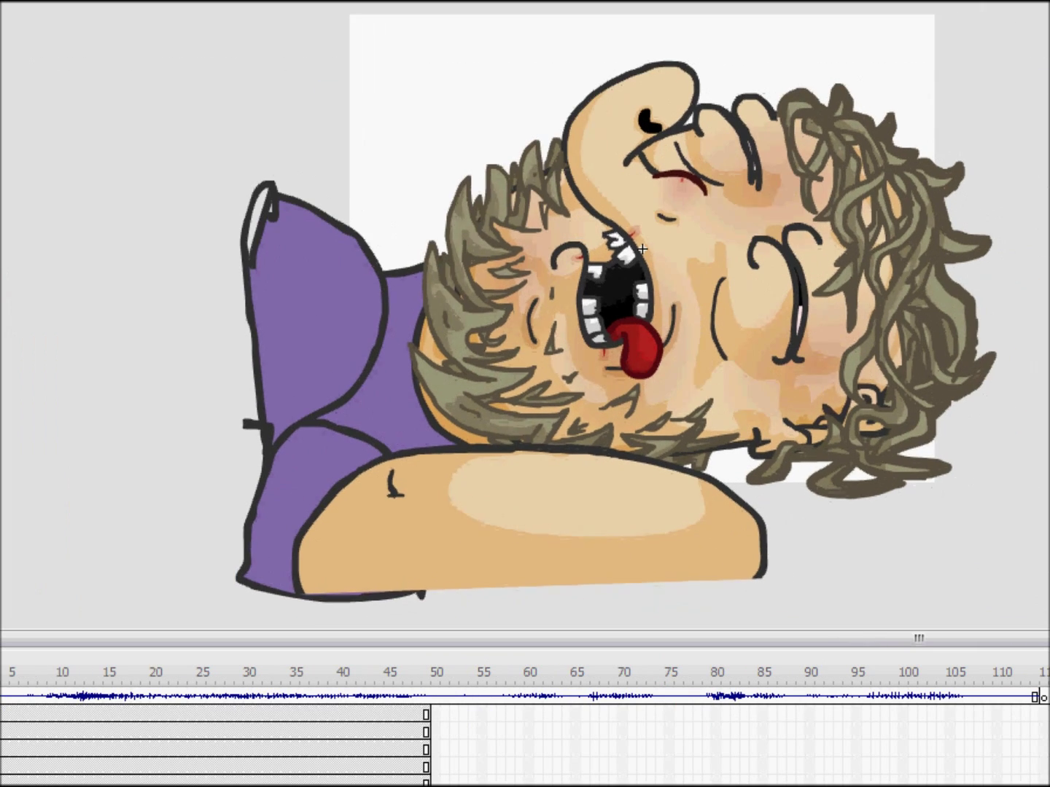
Open the arm drawing for editing and redraw the upper edge of its highlight with the Pencil tool
scroll(384, 340, "up", 3)
left_click(790, 469)
left_click(899, 463)
left_click_drag(731, 374, 938, 363)
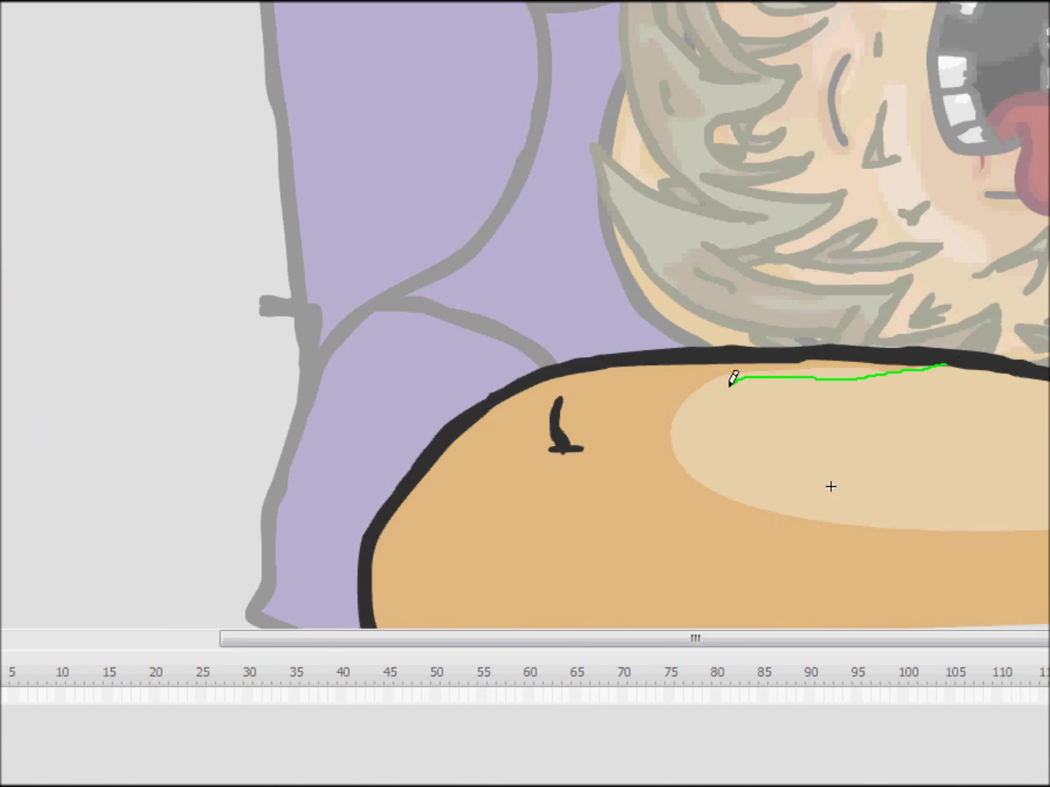
Shade the arm's rounded end and the area around the crease with darker orange, and leave the arm drawing
left_click_drag(882, 149, 791, 186)
left_click(833, 208)
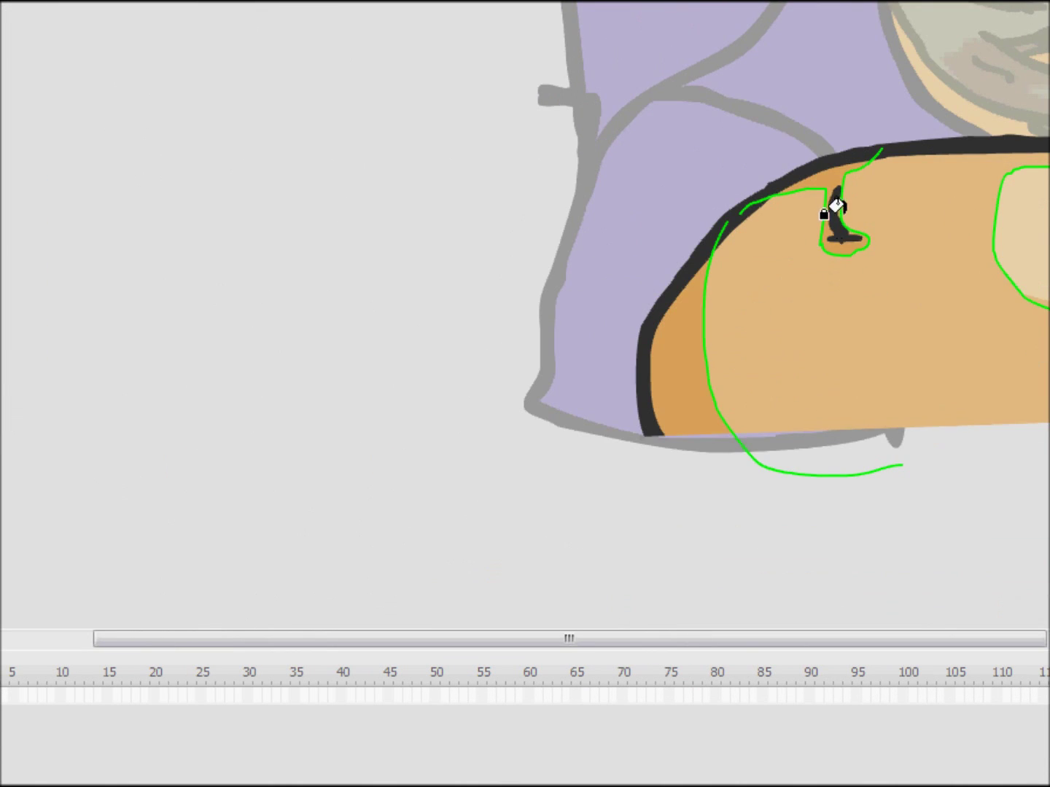
scroll(714, 245, "down", 3)
double_click(146, 280)
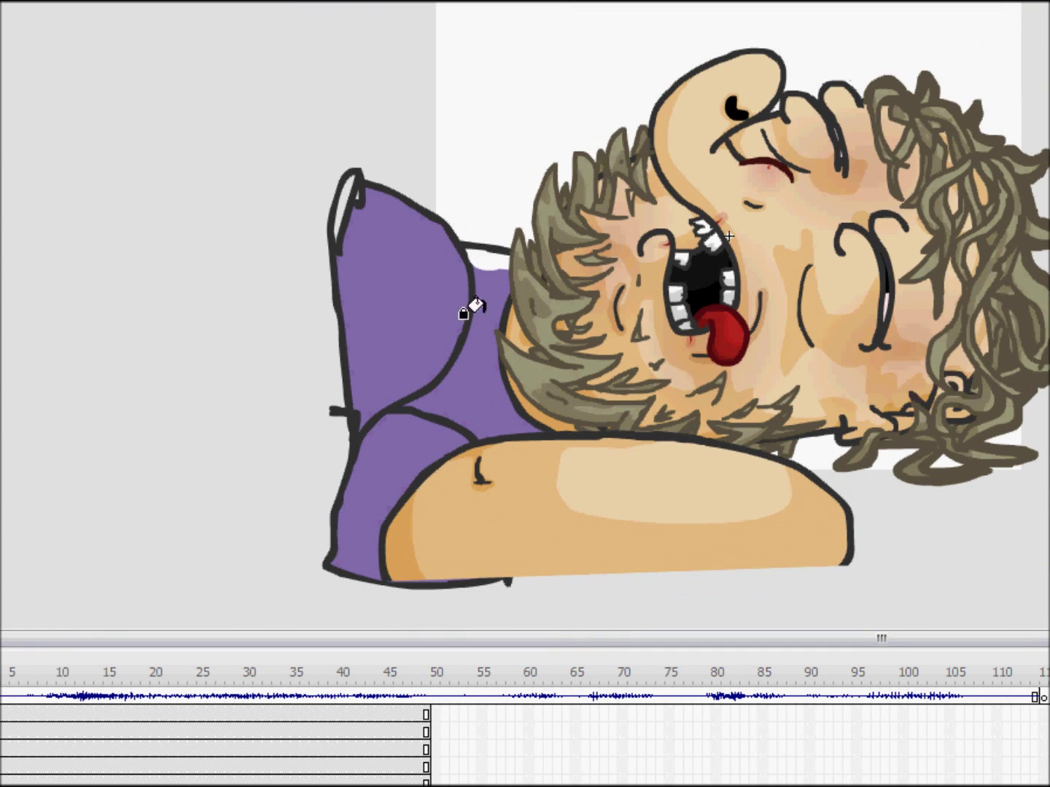
Outline shadow areas on the purple shirt beside the throat and along the nearby folds with the Pencil tool
key("y")
scroll(513, 370, "up", 2)
left_click_drag(771, 93, 671, 331)
scroll(627, 219, "down", 2)
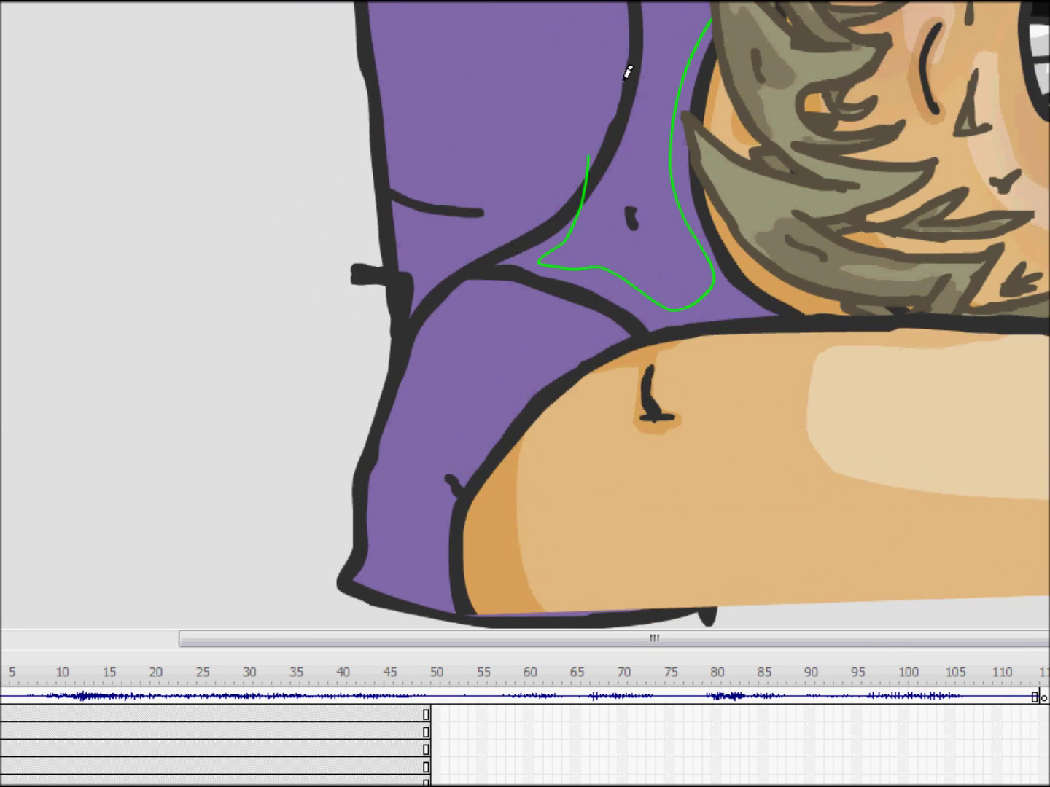
scroll(436, 461, "up", 4)
left_click_drag(631, 510, 436, 462)
Draw the remaining shadow boundaries on the chest and sleeve, and fill the shirt's shadow areas with darker purple
scroll(795, 162, "down", 5)
scroll(795, 161, "left", 3)
left_click_drag(660, 125, 681, 320)
scroll(682, 320, "up", 3)
left_click_drag(661, 257, 567, 439)
left_click_drag(691, 434, 733, 628)
left_click(612, 281)
scroll(556, 241, "up", 3)
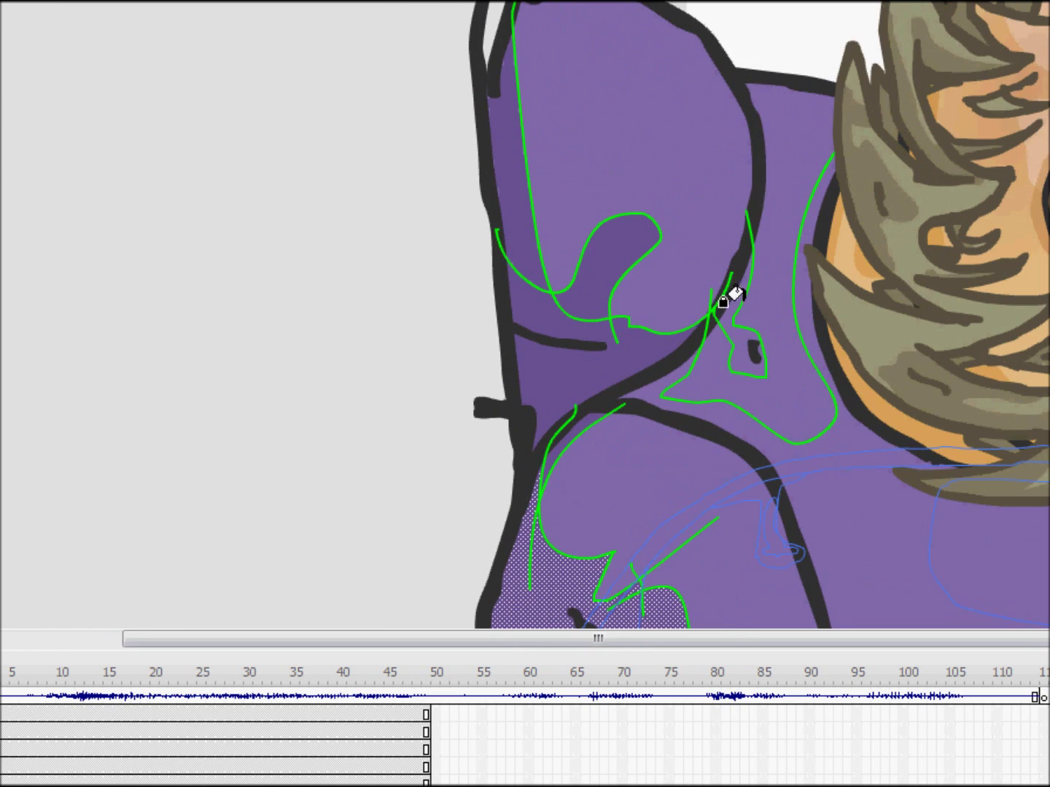
scroll(262, 434, "right", 4)
key("v")
left_click(413, 309)
scroll(413, 309, "down", 3)
key("comma")
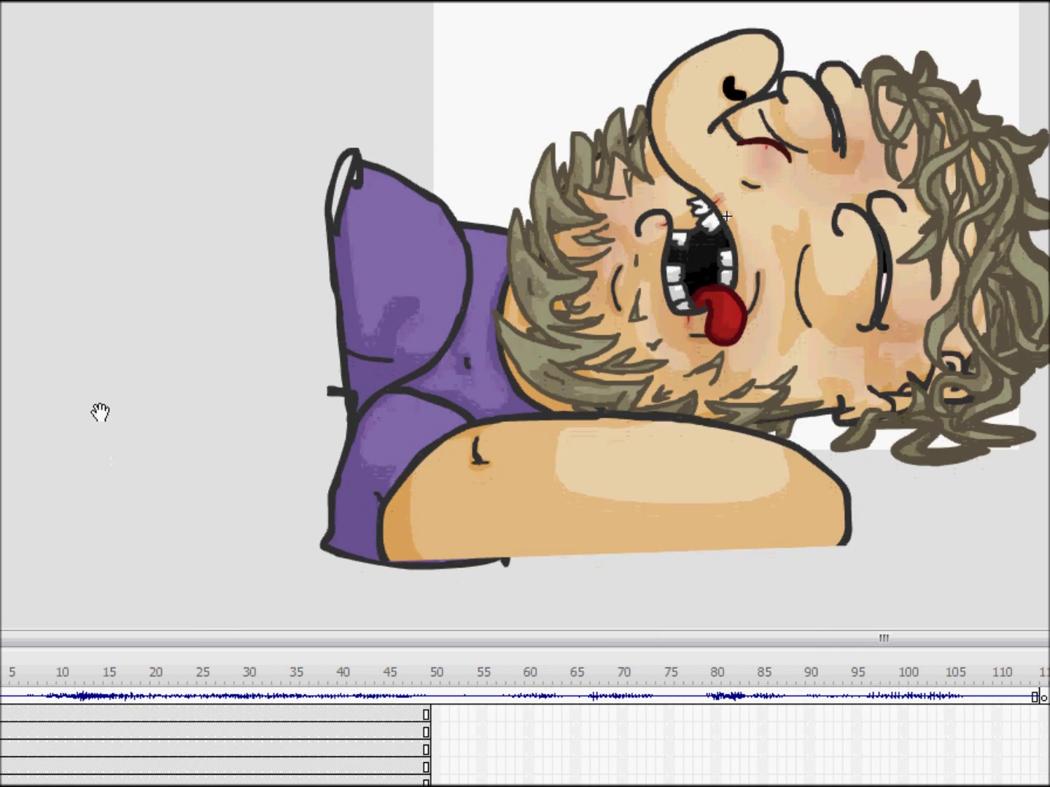
Move the playhead to frame 7 and brush the upper eye's outline in the eyes drawing until it joins the nose
key("comma")
scroll(788, 82, "up", 2)
key("period")
key("period")
key("period")
key("period")
key("period")
key("period")
key("period")
key("F8")
key("Return")
double_click(713, 393)
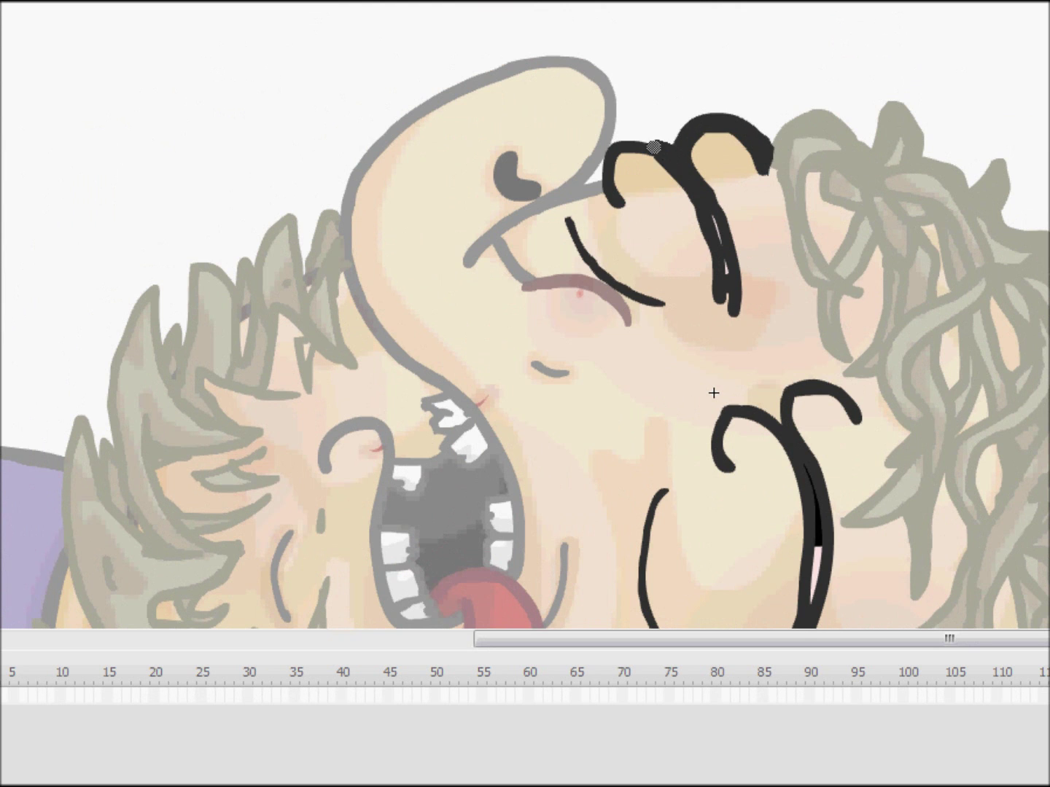
double_click(500, 431)
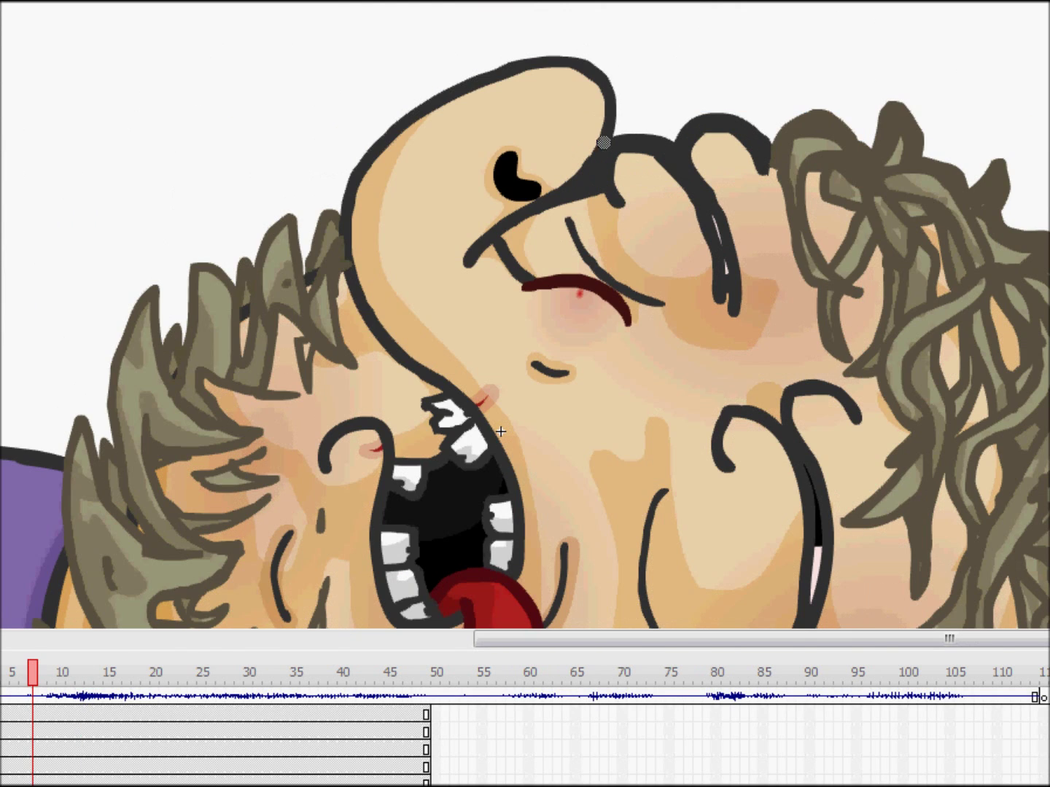
Show the beard layer as outlines and thicken the torso's upper shoulder outline with the Brush tool
mouse_move(500, 431)
left_mouse_down()
mouse_move(726, 441)
mouse_move(530, 95)
mouse_move(789, 255)
mouse_move(775, 275)
left_mouse_up()
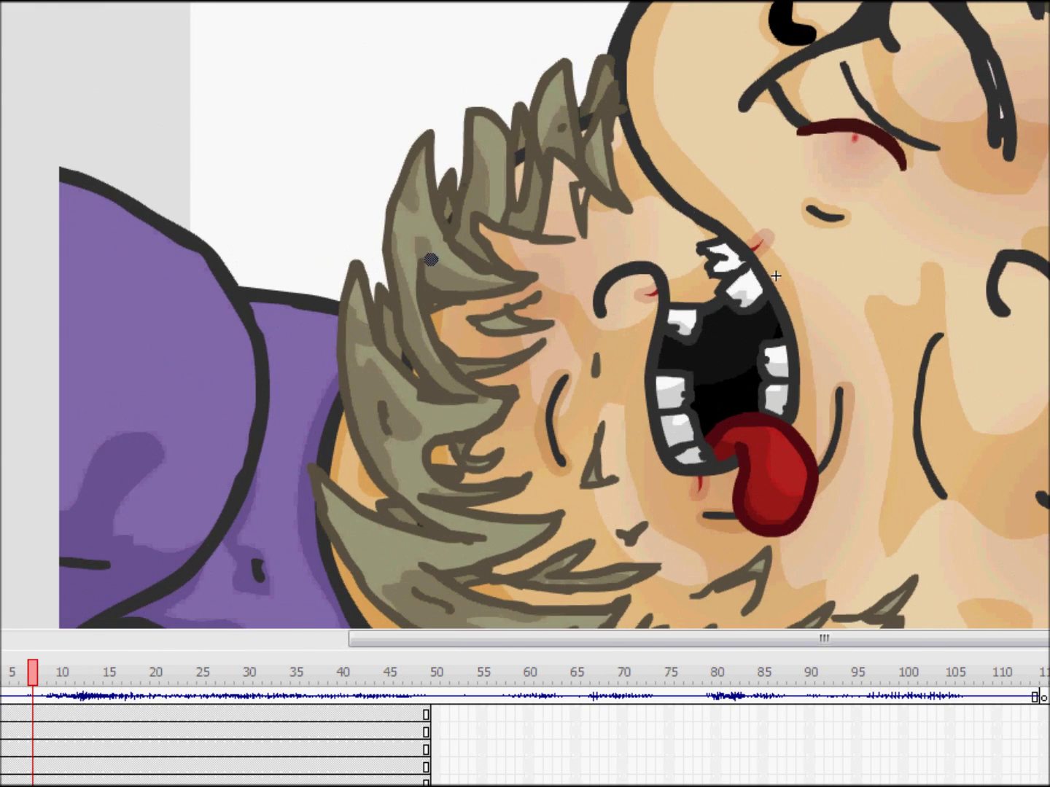
key("F7")
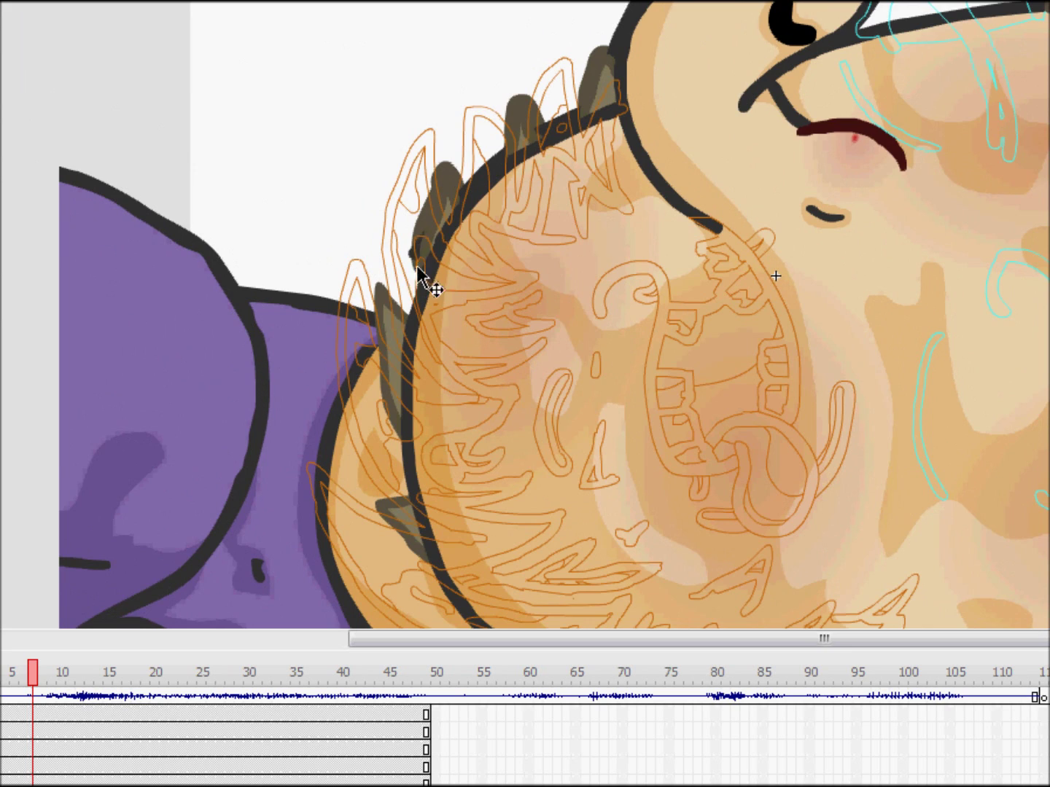
scroll(418, 269, "down", 5)
key("b")
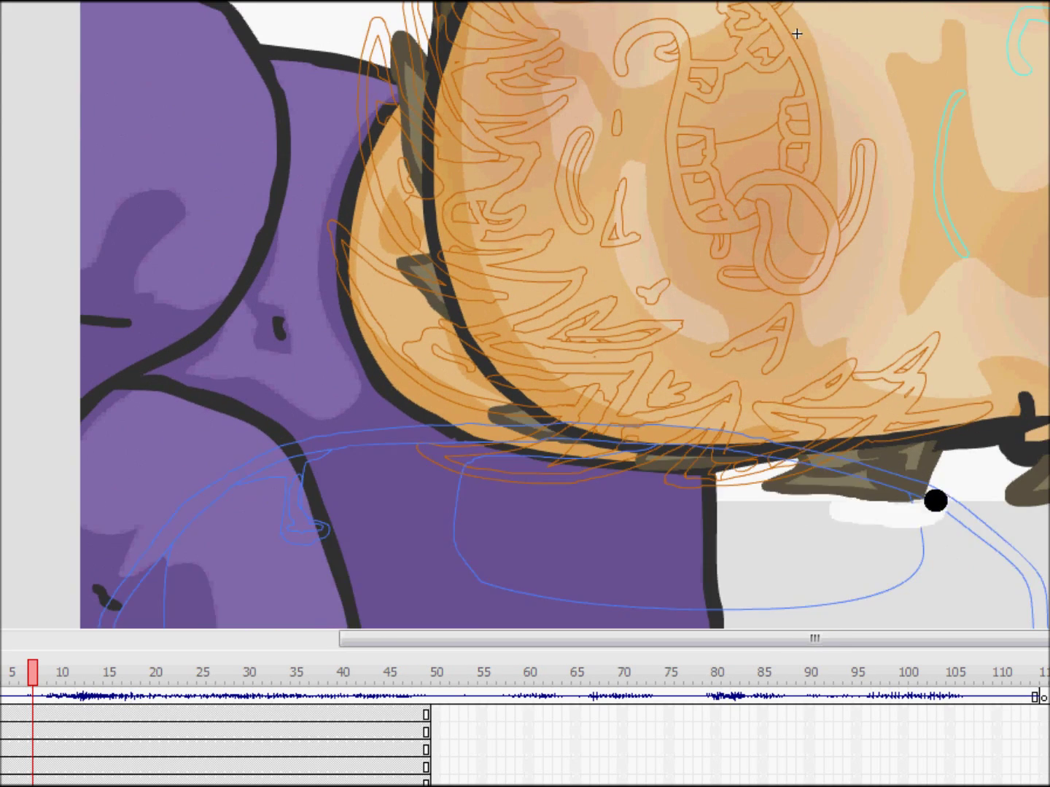
scroll(935, 501, "left", 5)
scroll(710, 487, "down", 2)
scroll(656, 291, "up", 5)
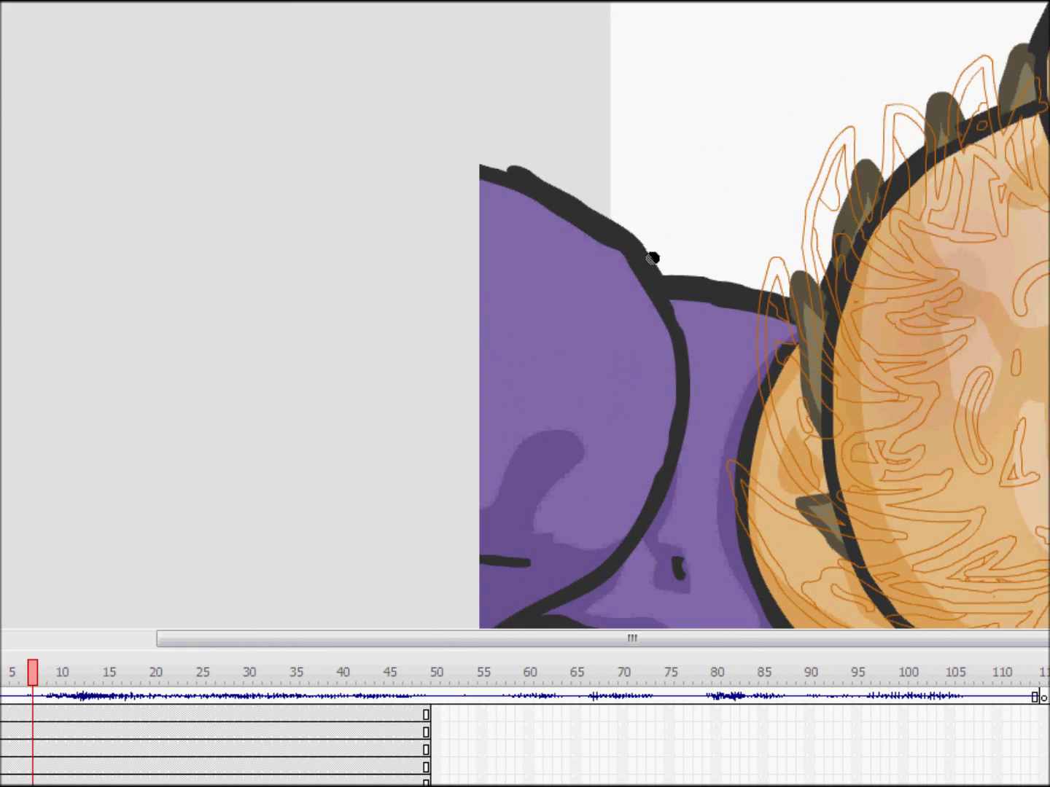
key("ctrl+z")
scroll(330, 117, "down", 3)
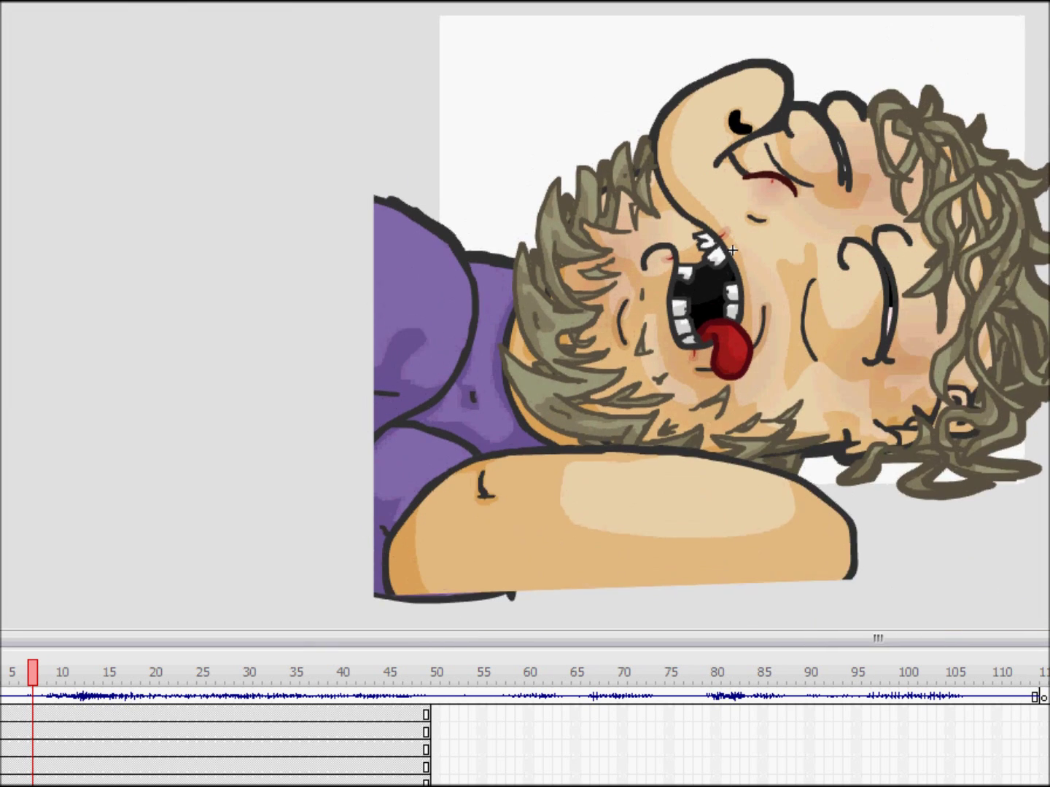
Thicken the outline around the arm's far end in its drawing and the torso's edge line beneath the beard
left_click(680, 555)
double_click(679, 556)
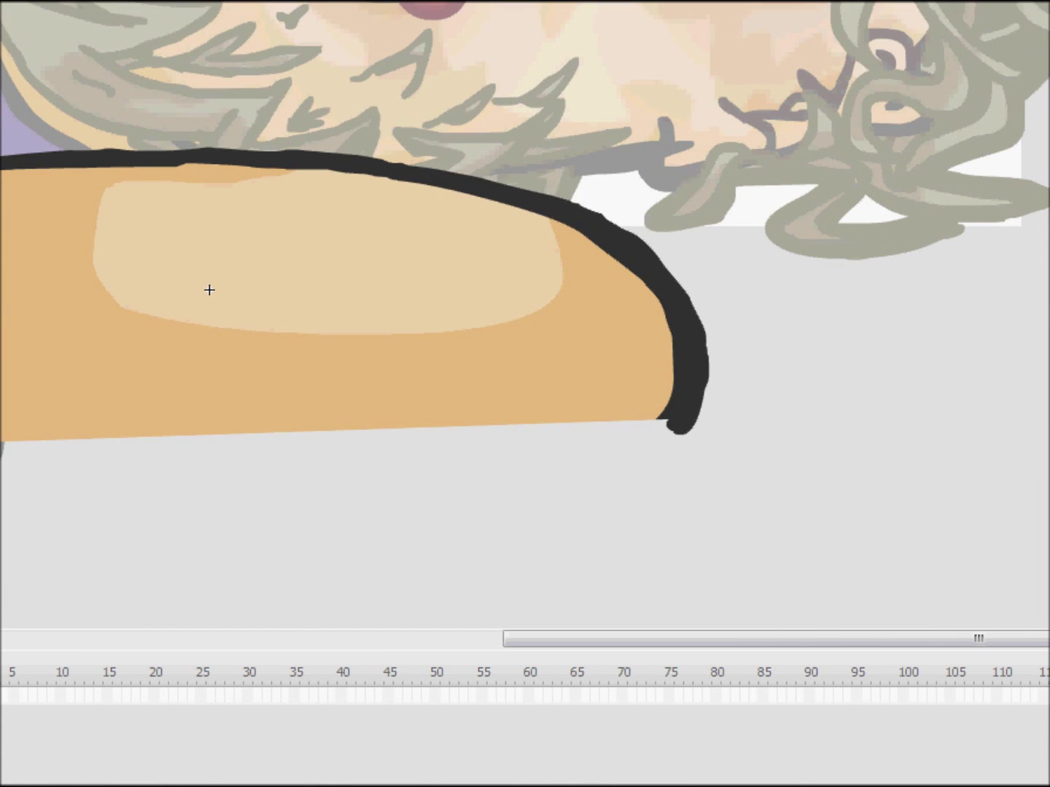
key("ctrl+e")
key("Delete")
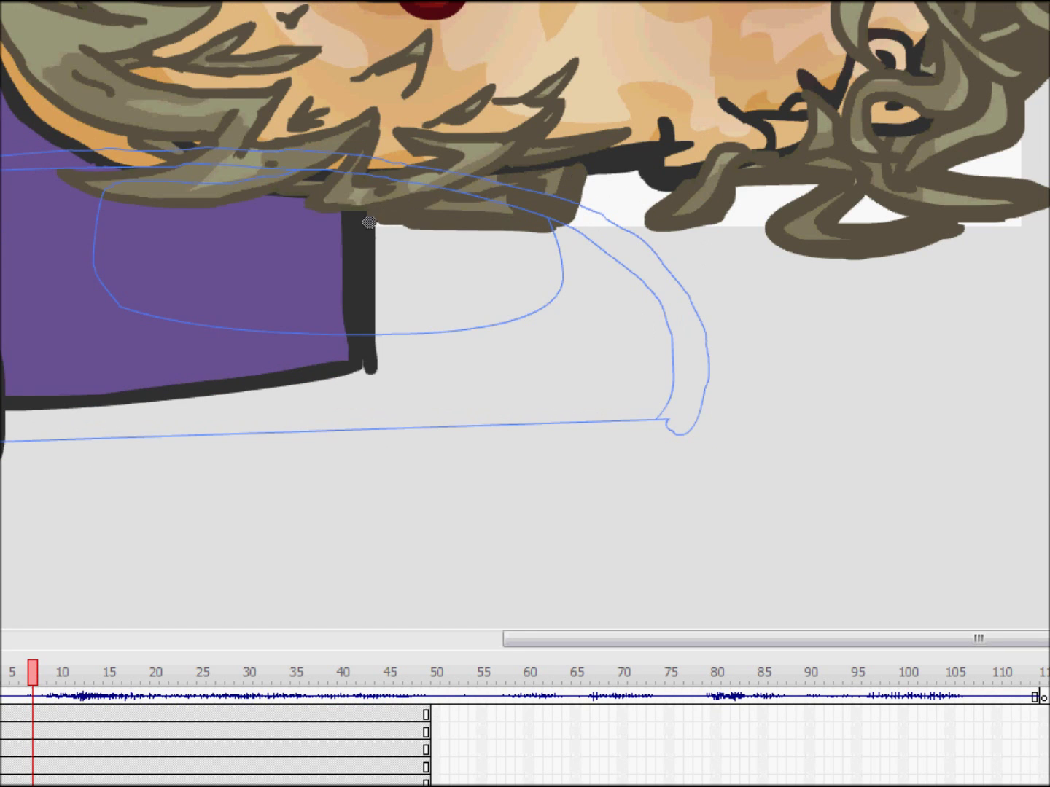
scroll(696, 422, "up", 3)
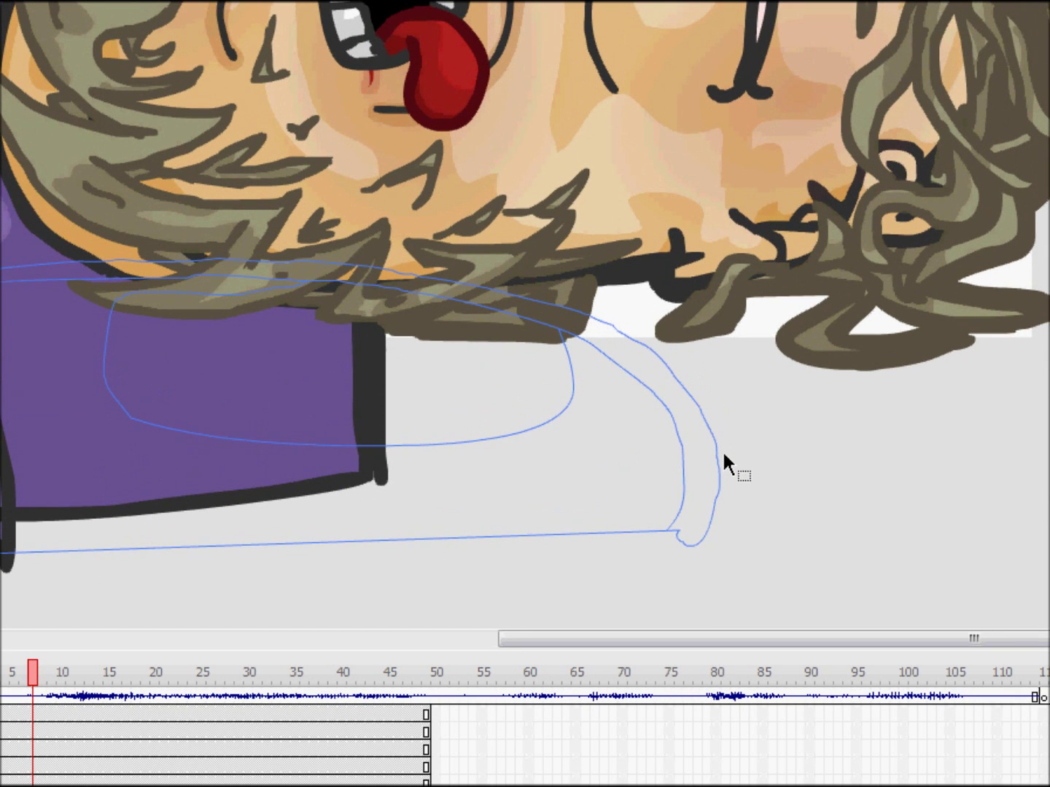
key("ctrl+minus")
key("ctrl+z")
key("F4")
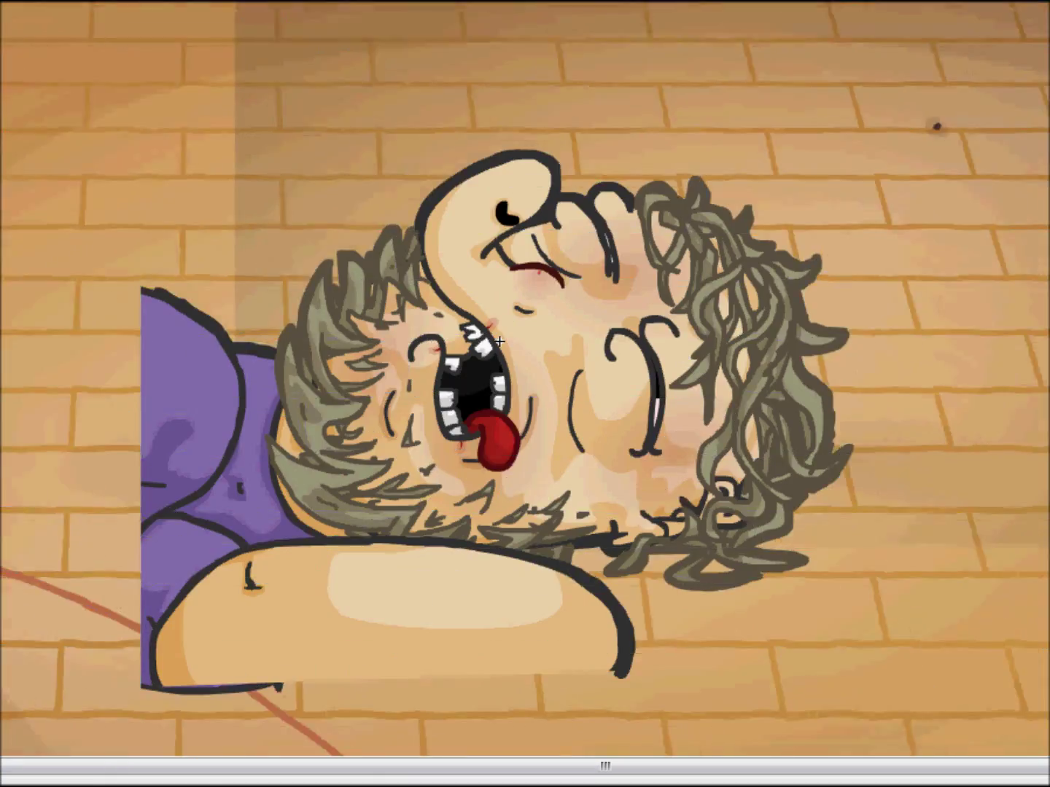
Display the artwork as outlines and adjust the floor background behind the character with Free Transform
key("ctrl+alt+shift+o")
left_click_drag(936, 426, 908, 319)
key("ctrl+minus")
key("ctrl+equal")
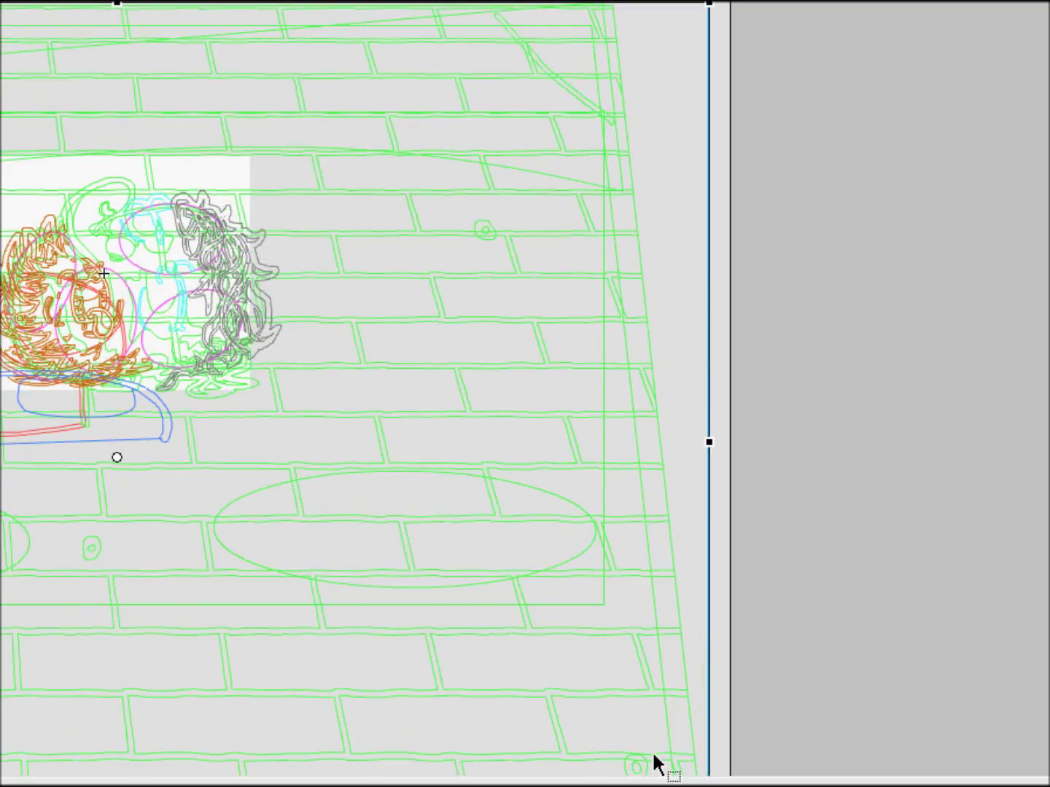
scroll(651, 758, "down", 2)
key("ctrl+alt+shift+o")
key("ctrl+minus")
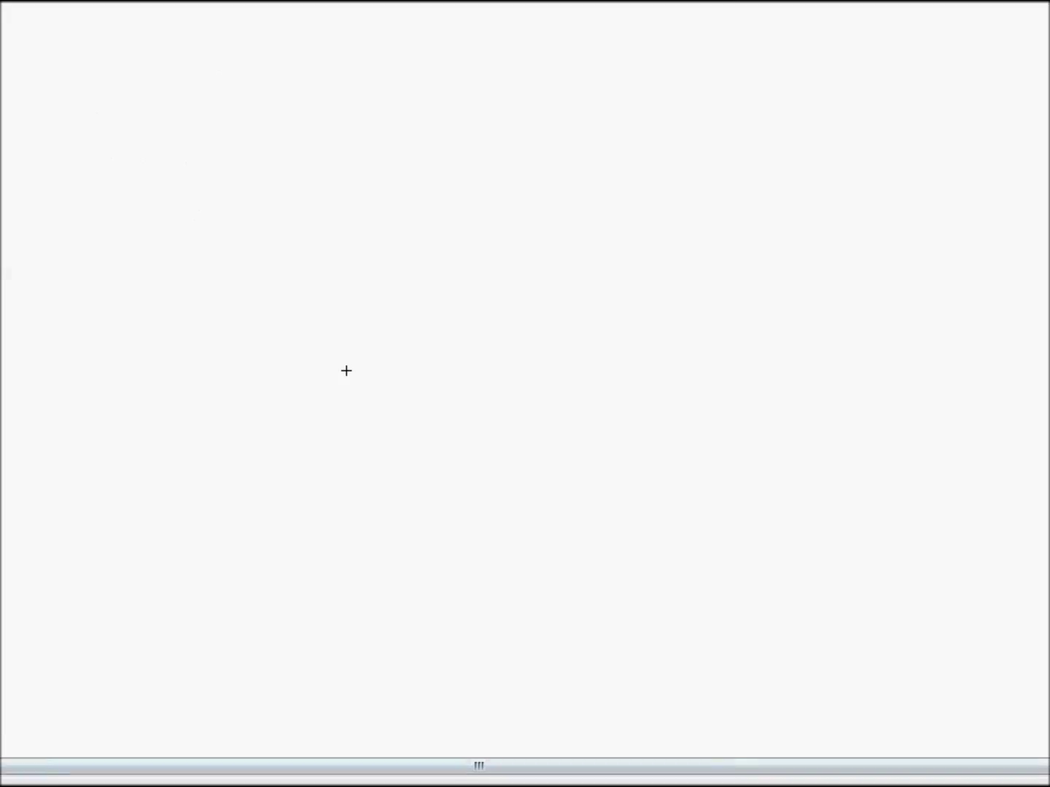
left_click(541, 312)
key("ctrl+alt+shift+o")
key("ctrl+alt+shift+o")
key("ctrl+minus")
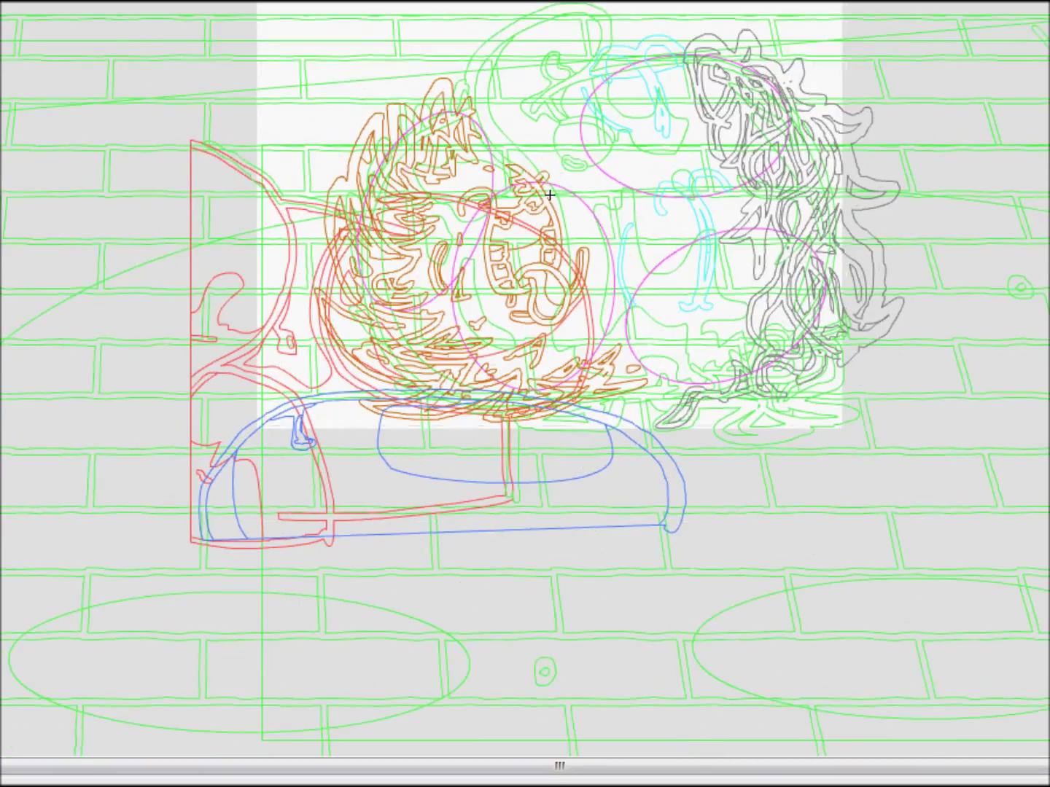
Rotate the floor background slightly counter-clockwise behind the character and restore the full-colour display
left_click(424, 398)
key("Return")
key("ctrl+minus")
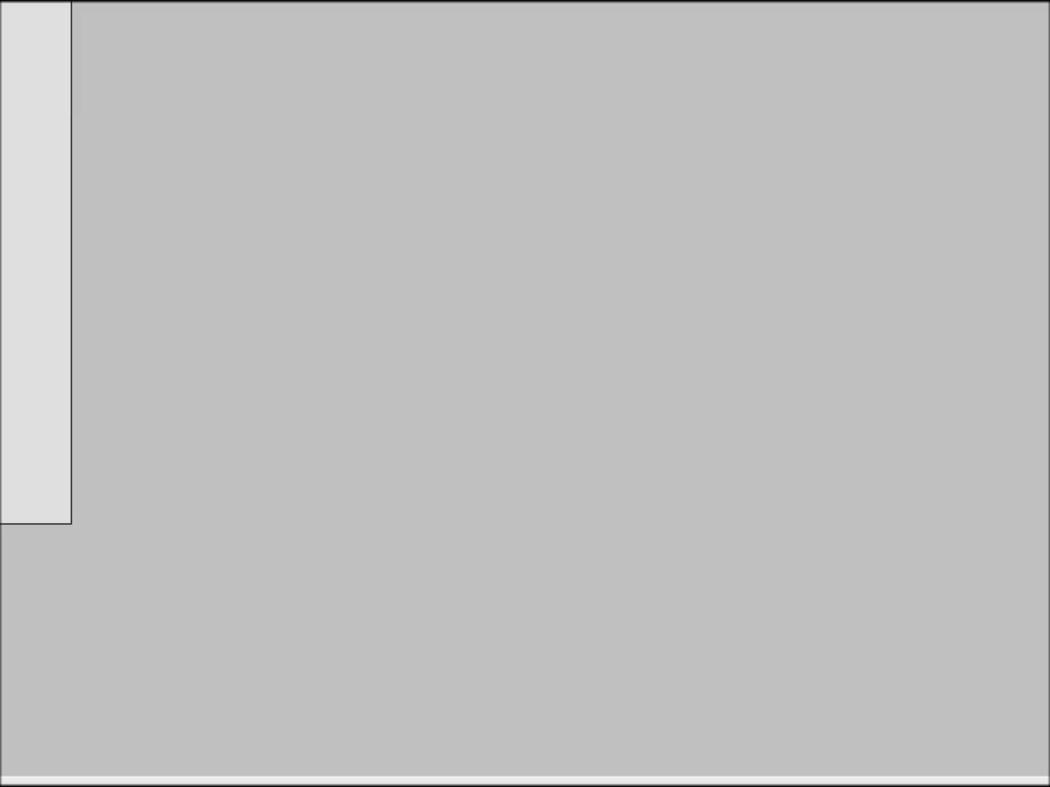
left_click_drag(208, 600, 318, 481)
left_click(325, 332)
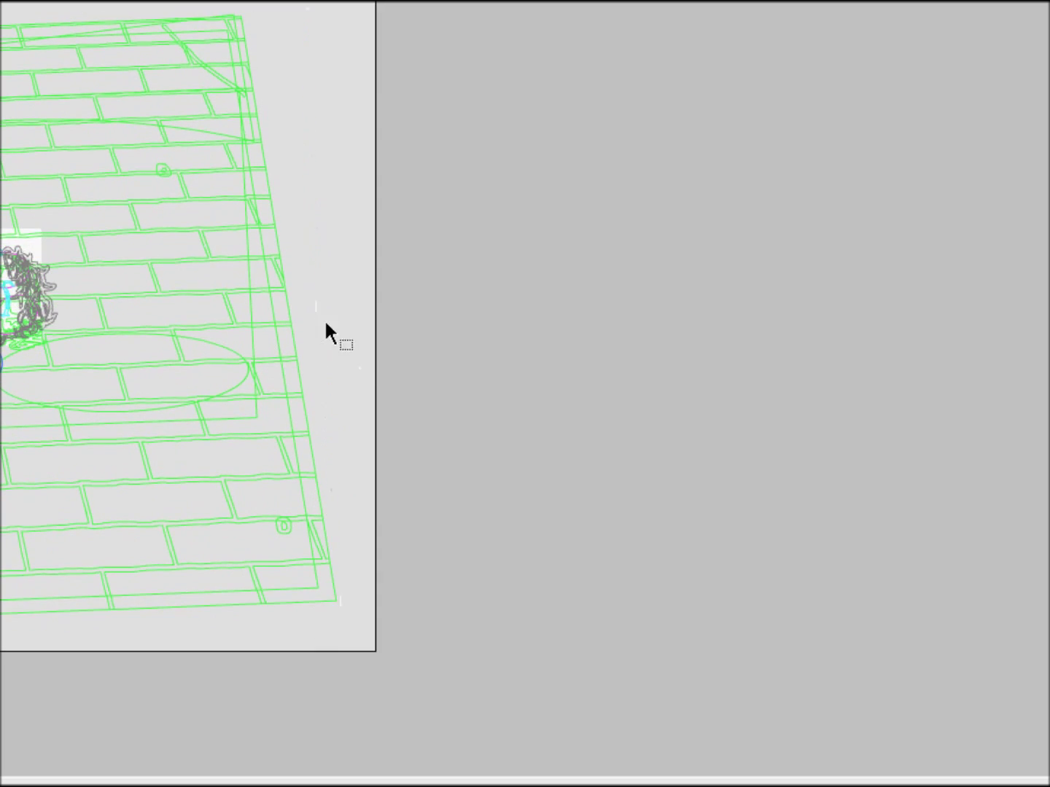
key("ctrl+equal")
key("ctrl+alt+shift+o")
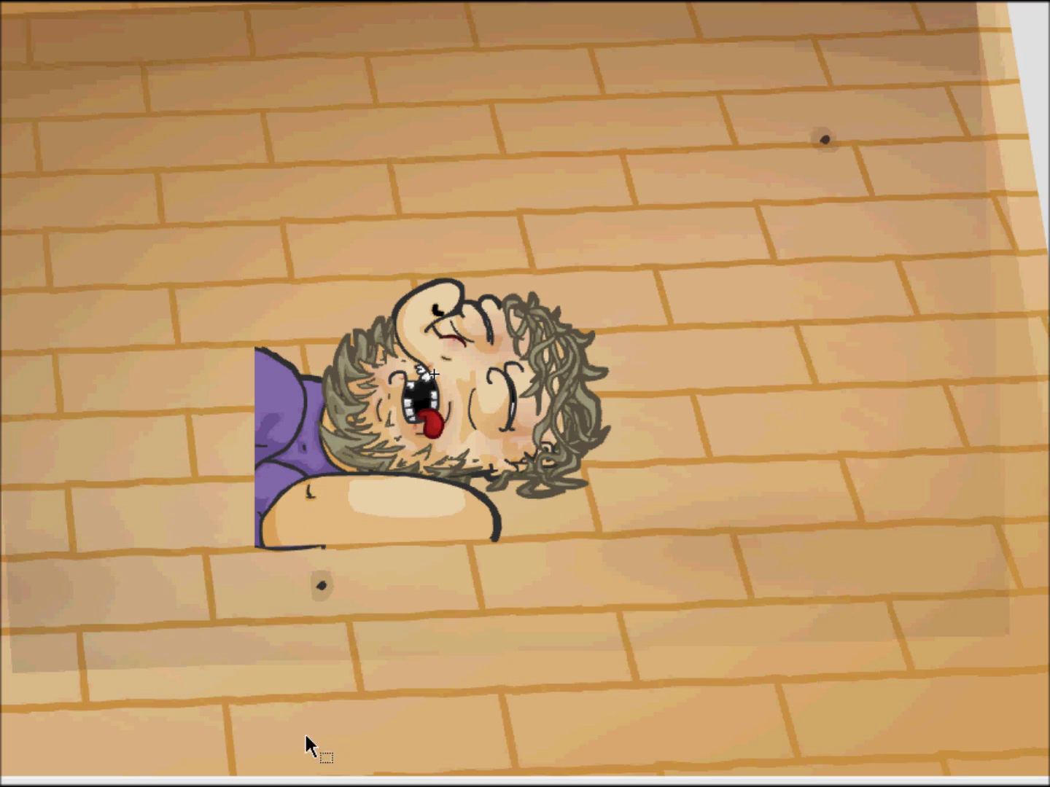
Open the floor drawing and delete the large shading rectangle from it
key("ctrl+equal")
key("ctrl+minus")
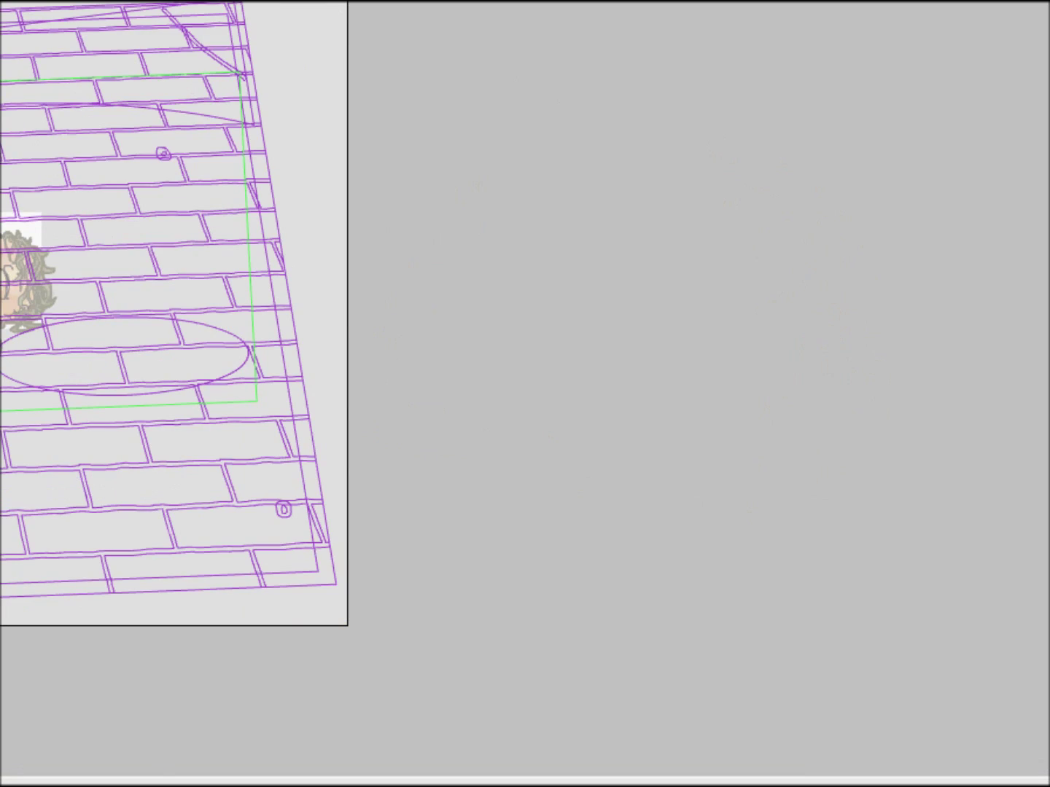
left_click(253, 400)
key("Delete")
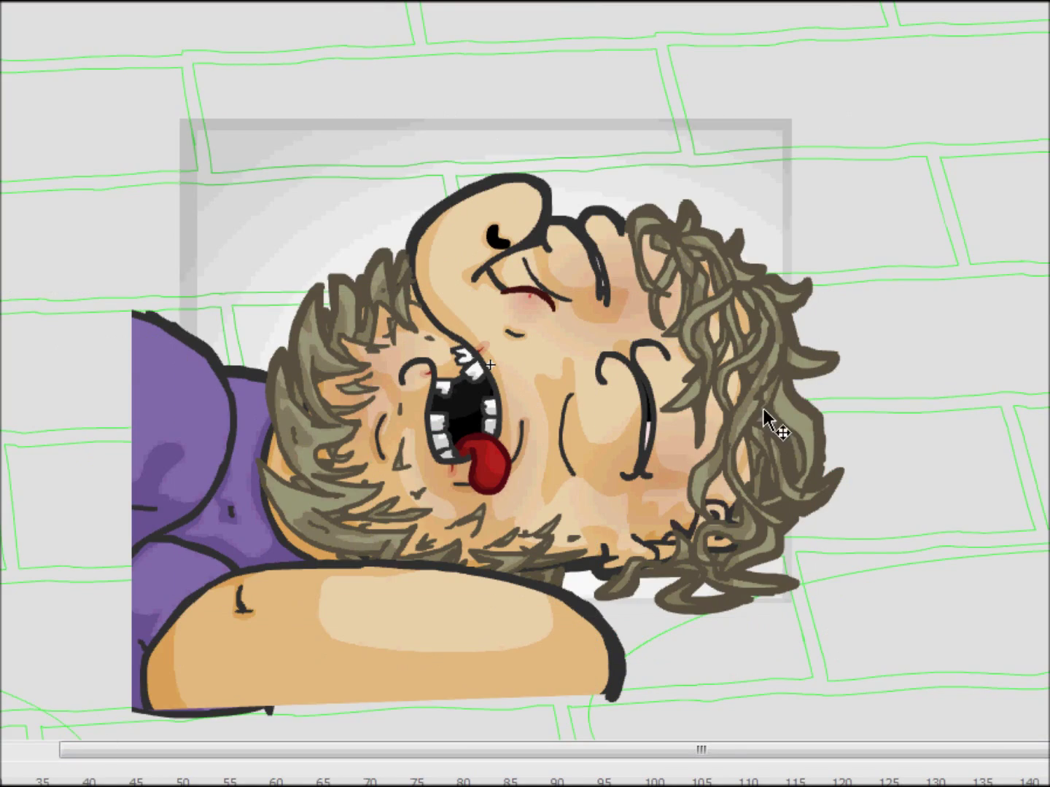
Place the radial shading rectangle in front of the character over the stage area, and show the floor in full colour
left_click_drag(530, 398, 493, 347)
left_click_drag(771, 107, 623, 68)
key("Return")
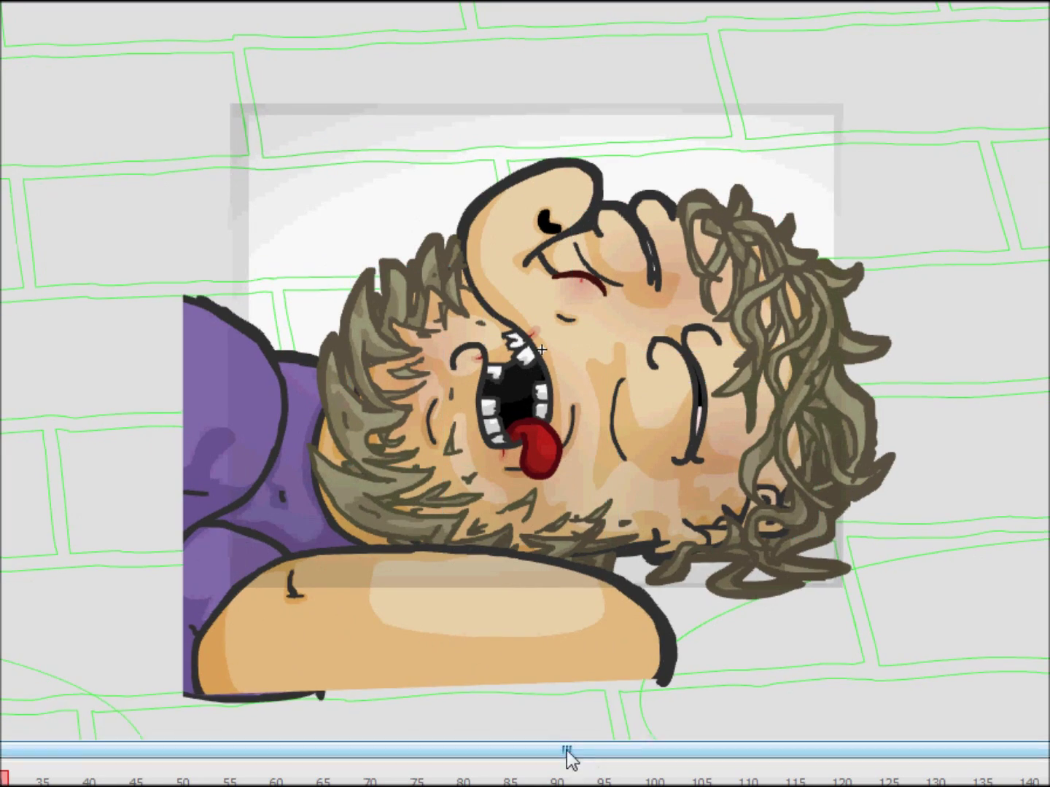
left_click_drag(567, 756, 566, 702)
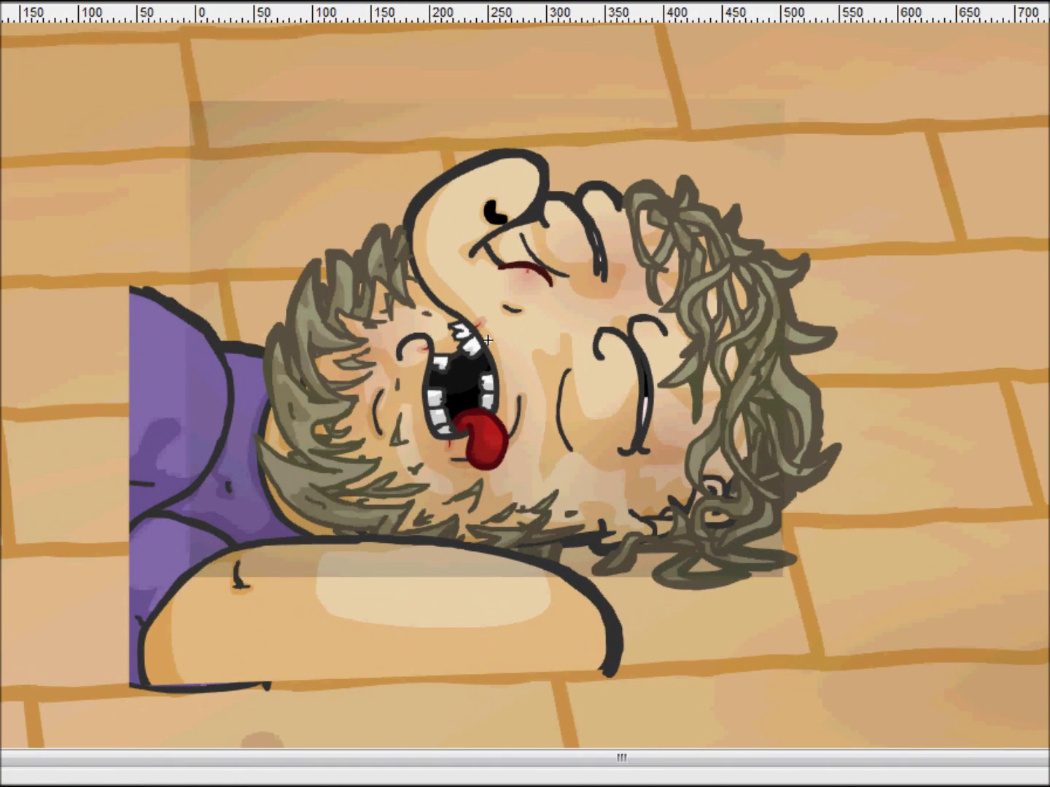
scroll(487, 340, "up", 2)
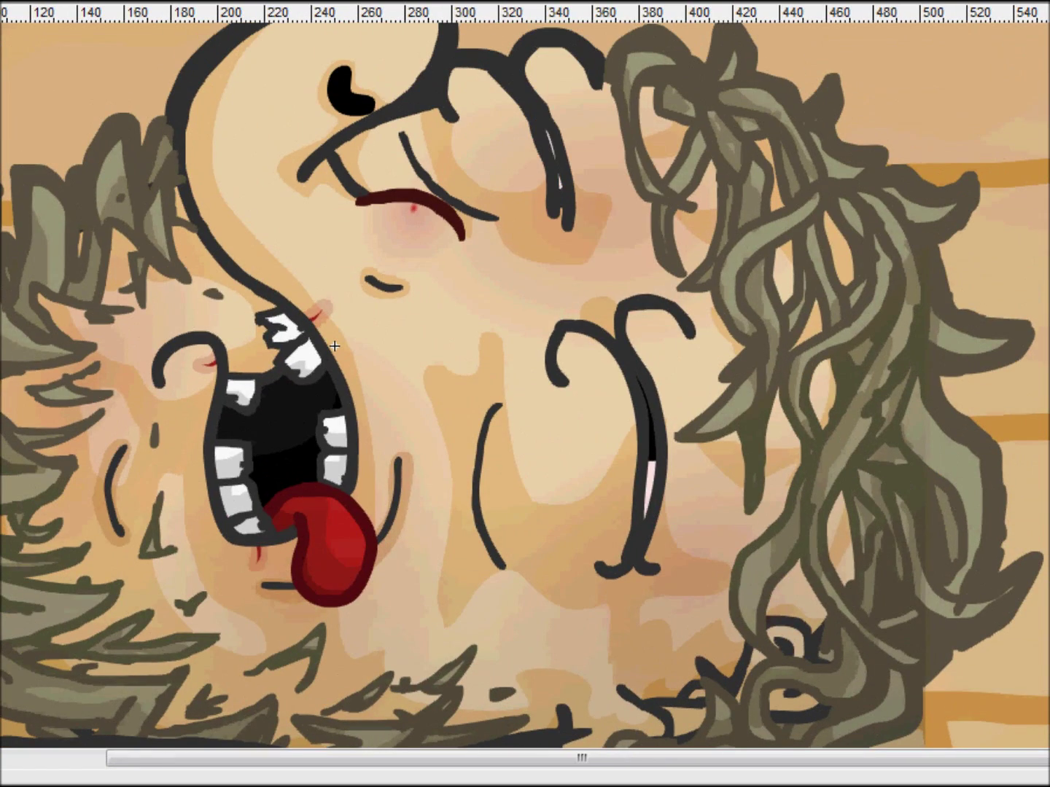
Set the fill colour to dark red #A71414 at 64% alpha and brush a test stroke on the cheek
key("shift+F9")
left_click(927, 175)
mouse_move(900, 248)
left_mouse_down()
mouse_move(909, 226)
mouse_move(905, 264)
left_mouse_up()
scroll(471, 392, "right", 3)
scroll(471, 391, "down", 1)
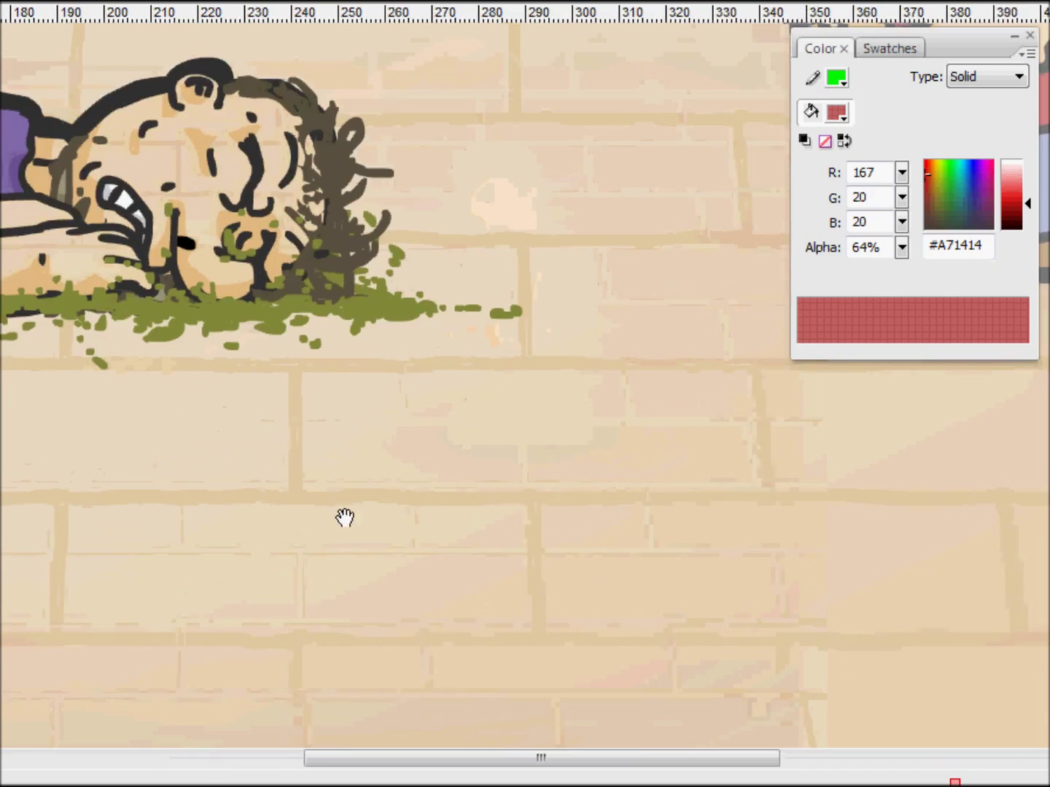
Set the fill colour to olive #838A39 at 64% alpha and brush a test stroke beside the red one
left_click(937, 202)
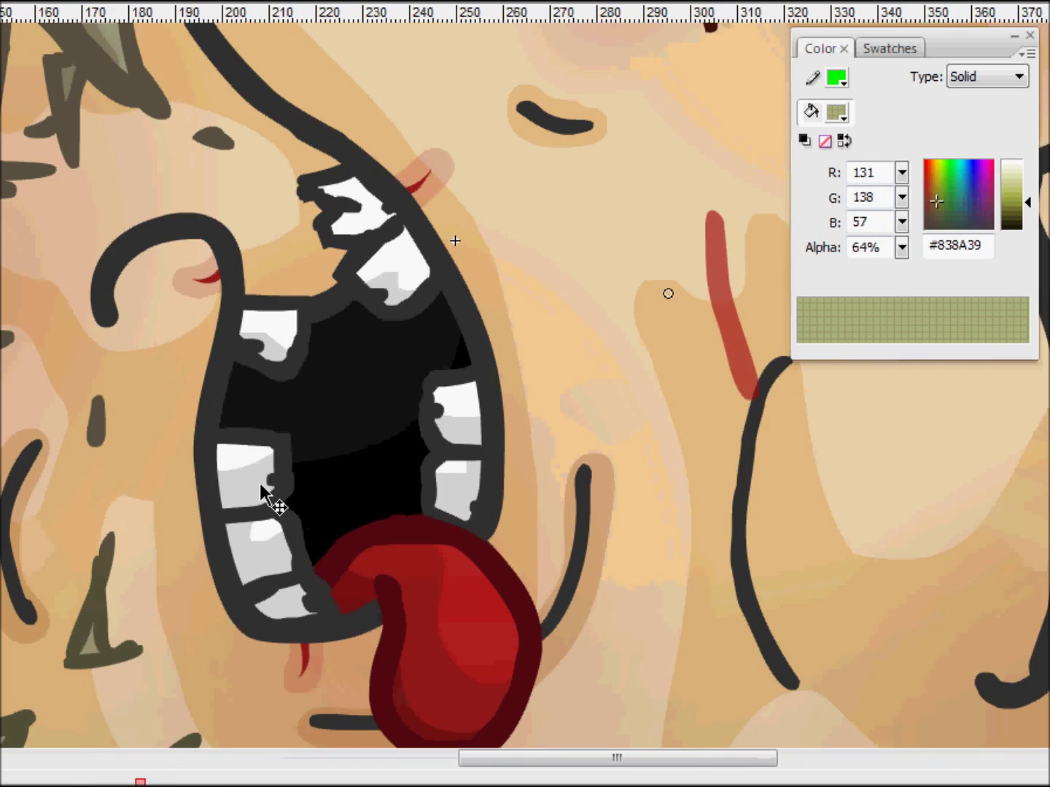
left_click_drag(468, 349, 485, 436)
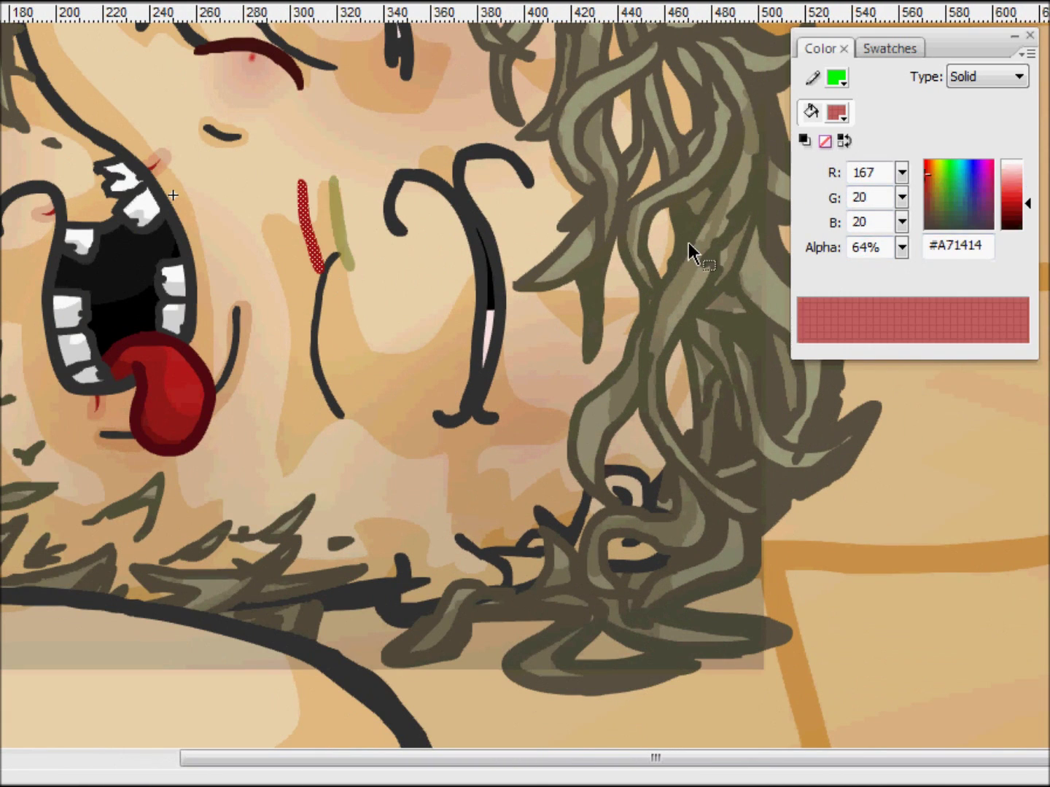
left_click(884, 48)
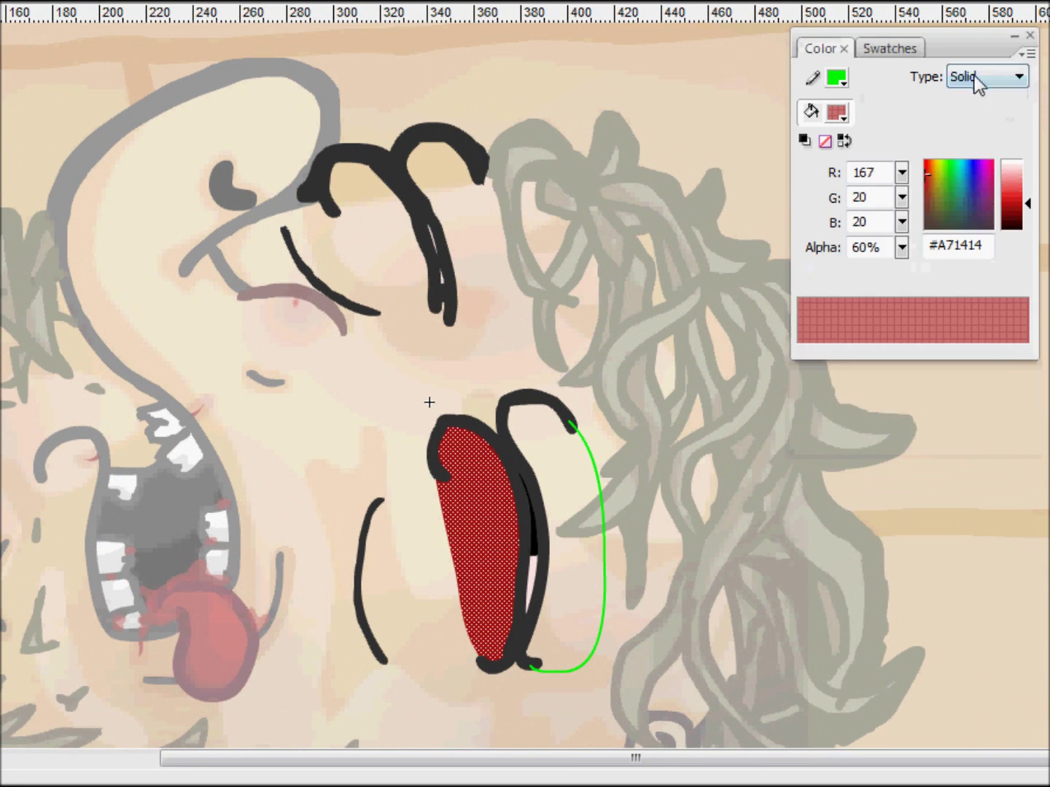
Fill the bruise area on the mouth side of the lower eye with a linear gradient from purple #62279C to 0% alpha
left_click(1012, 78)
left_click(979, 191)
left_click_drag(1028, 197, 1028, 202)
left_click(1022, 288)
left_click_drag(902, 247, 902, 292)
key("f")
left_click(515, 532)
left_click_drag(499, 657, 469, 666)
left_click(588, 541)
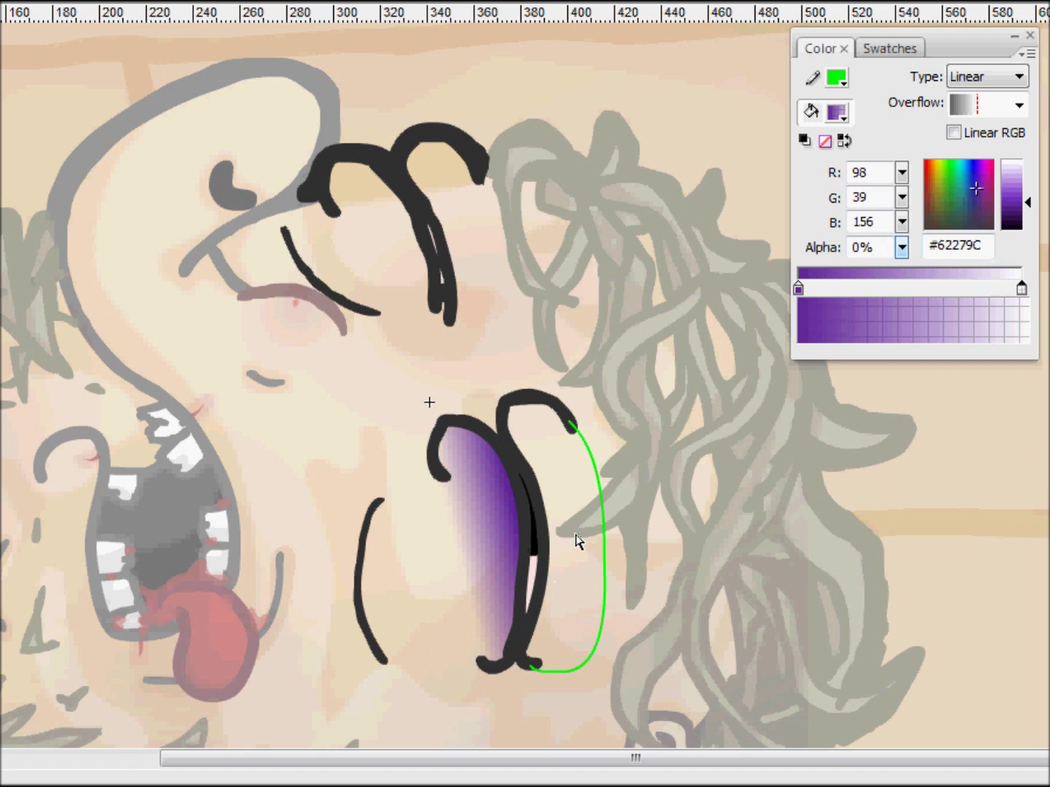
Fill the outlined area on the hair side of the lower eye with the same purple fading gradient
key("ctrl+F9")
left_click(924, 161)
left_click(820, 48)
key("f")
left_click(593, 543)
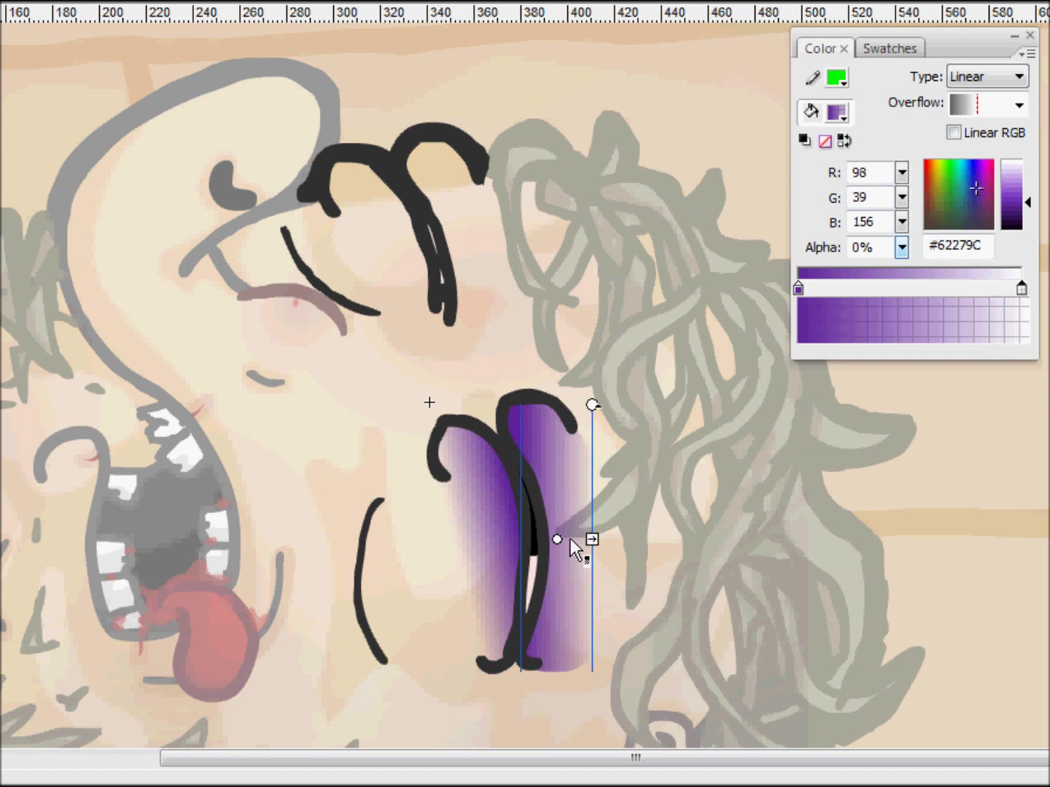
Tilt and fit the hair-side gradient to the eye, set the purple's alpha to 80% and leave the eyes drawing
left_click_drag(593, 540, 567, 578)
left_click_drag(572, 403, 586, 406)
left_click(474, 575)
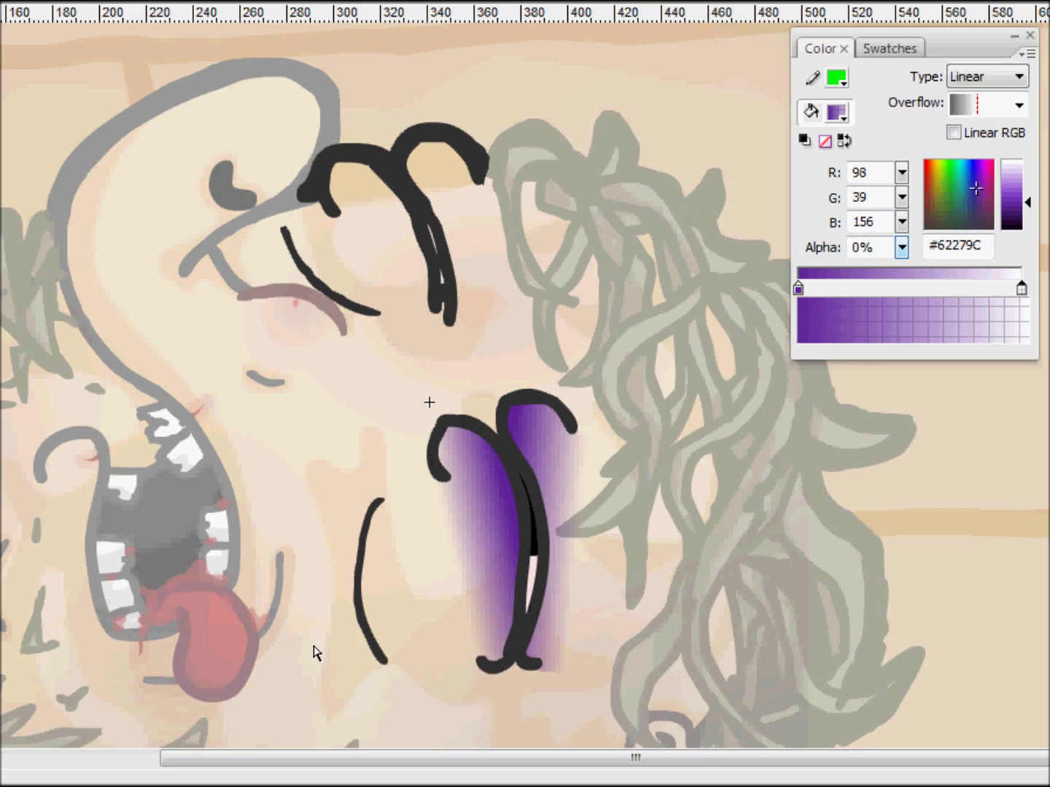
left_click(785, 422)
double_click(785, 422)
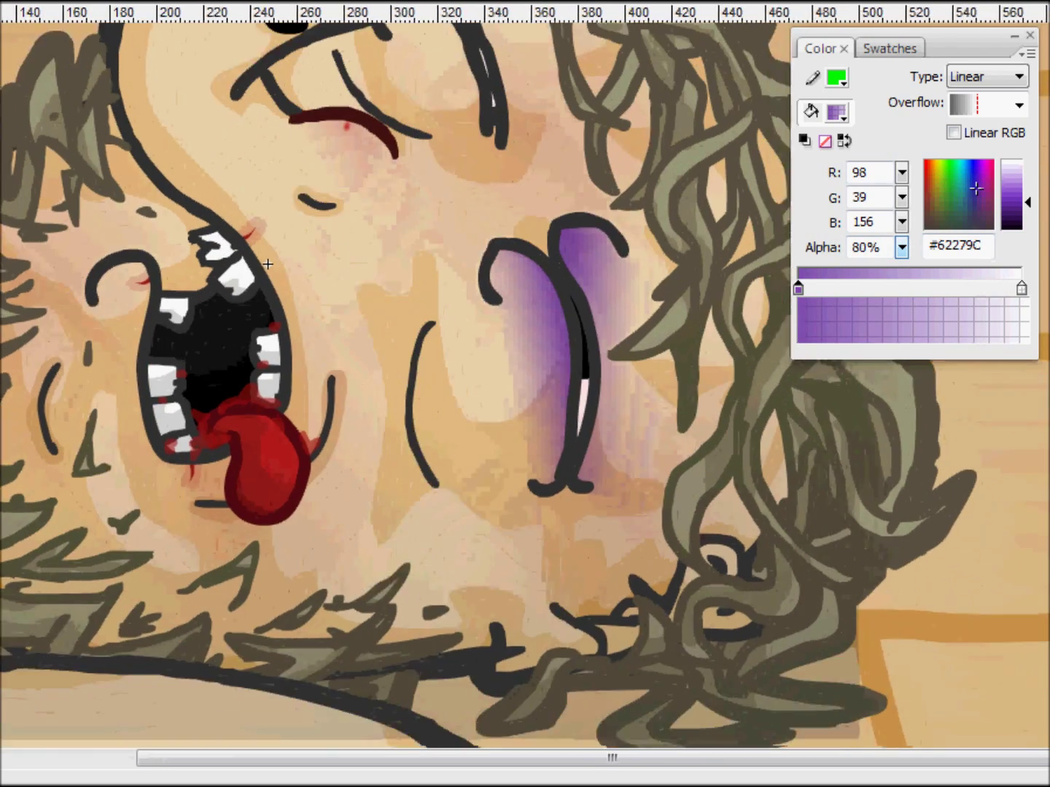
Brush dark red #A71414 blood stains at 60% alpha around the lower eye, beneath it and near the ear
scroll(336, 540, "up", 1)
left_click(335, 539)
scroll(335, 539, "right", 4)
left_click_drag(352, 572, 381, 582)
scroll(539, 417, "down", 1)
left_click_drag(331, 283, 408, 427)
mouse_move(494, 520)
left_mouse_down()
mouse_move(749, 520)
mouse_move(692, 534)
left_mouse_up()
scroll(562, 569, "down", 1)
mouse_move(543, 596)
left_mouse_down()
mouse_move(565, 568)
mouse_move(621, 571)
mouse_move(660, 618)
left_mouse_up()
scroll(660, 618, "left", 2)
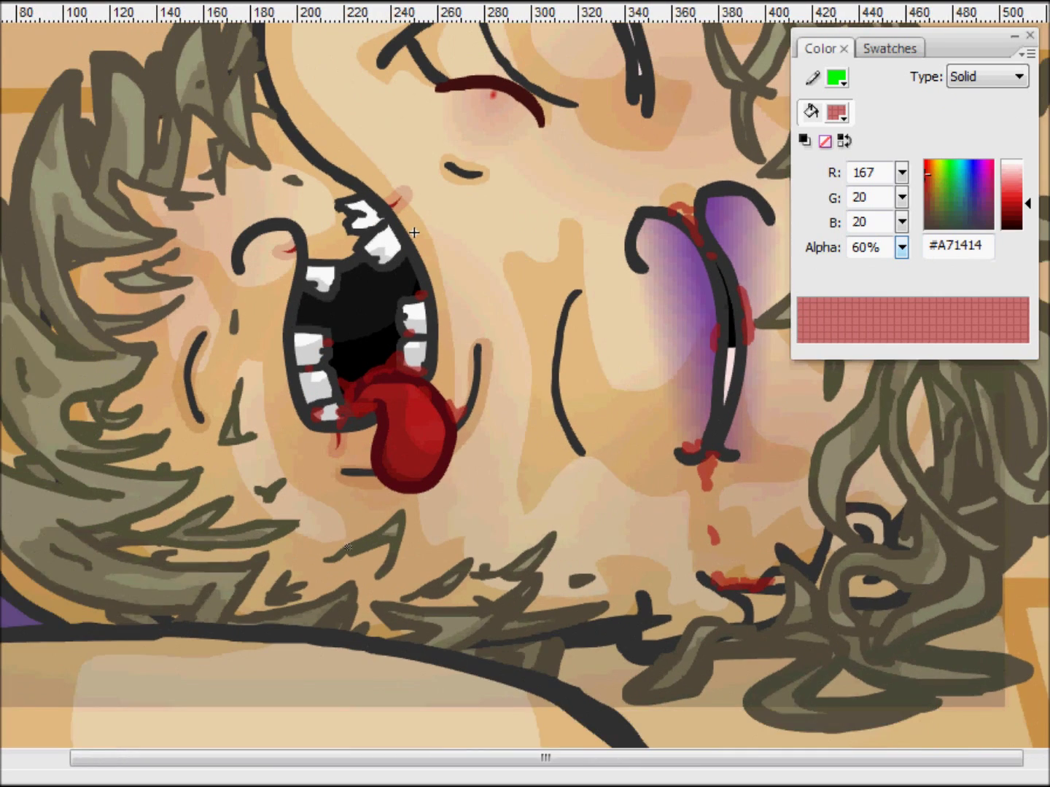
Brush more dark red stains around the upper eye and beard, and switch the fill colour to olive #838A39 at 60% alpha
scroll(510, 437, "up", 2)
left_click_drag(334, 403, 270, 231)
left_click(836, 111)
left_click(687, 613)
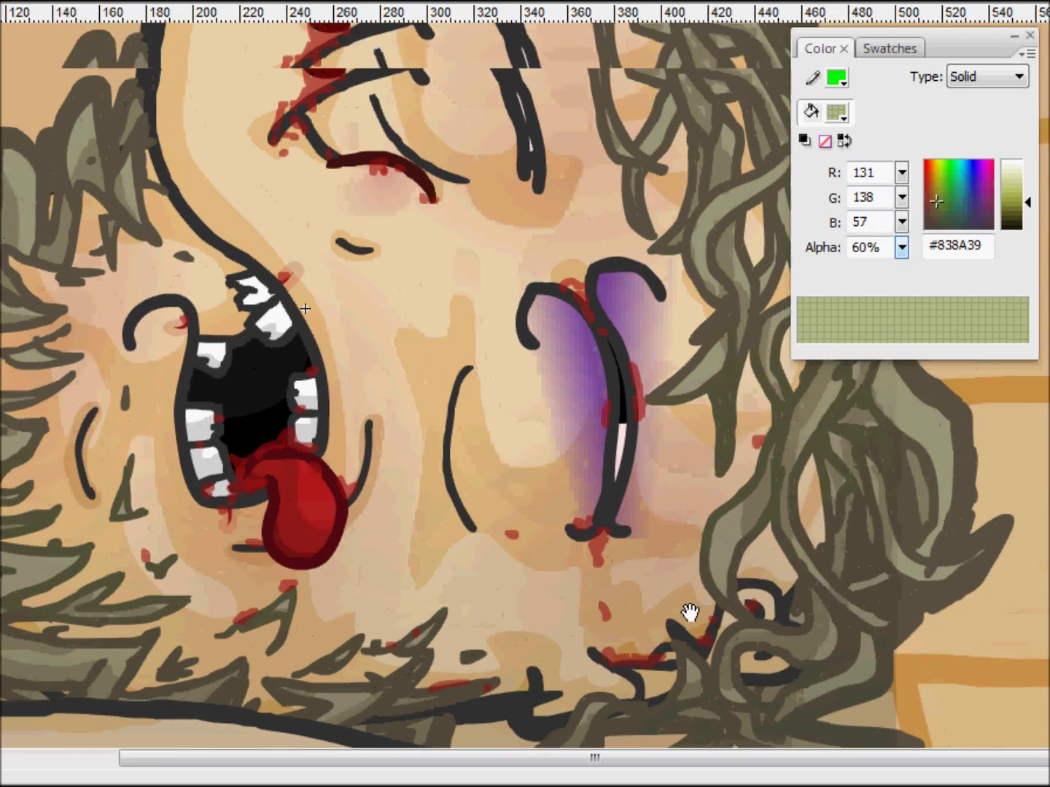
Brush olive strokes over the lower beard and move them into the beard and mouth drawing
left_click_drag(24, 560, 152, 613)
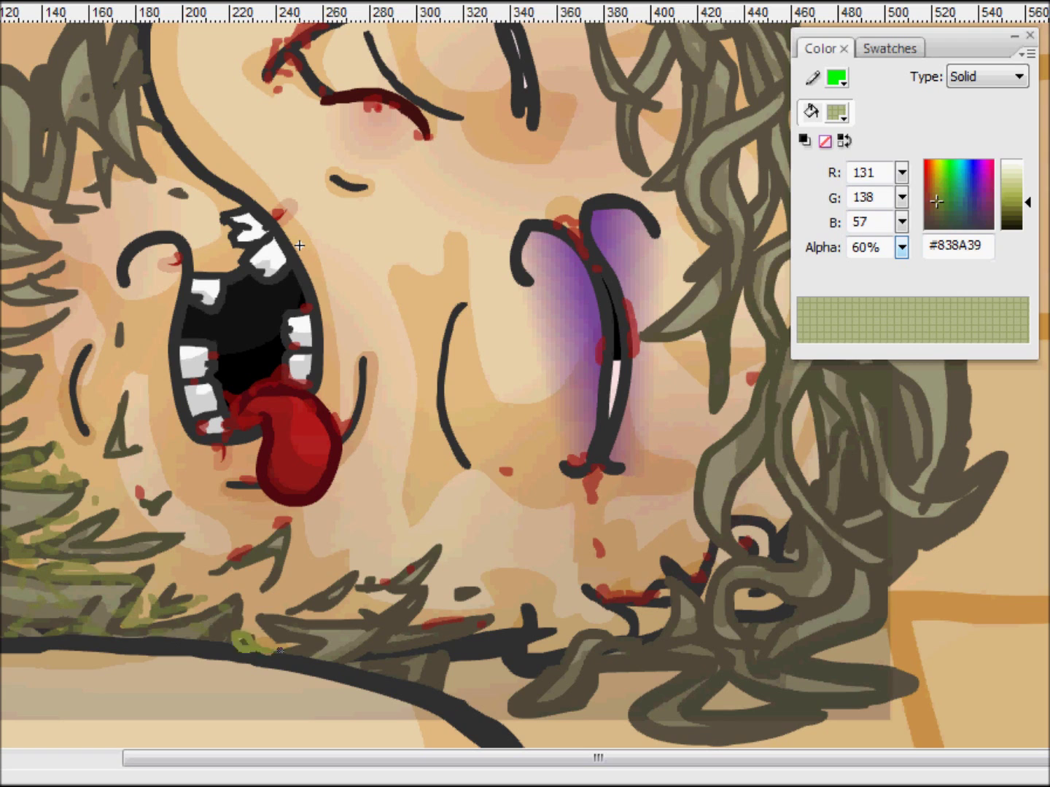
scroll(544, 484, "down", 2)
double_click(12, 361)
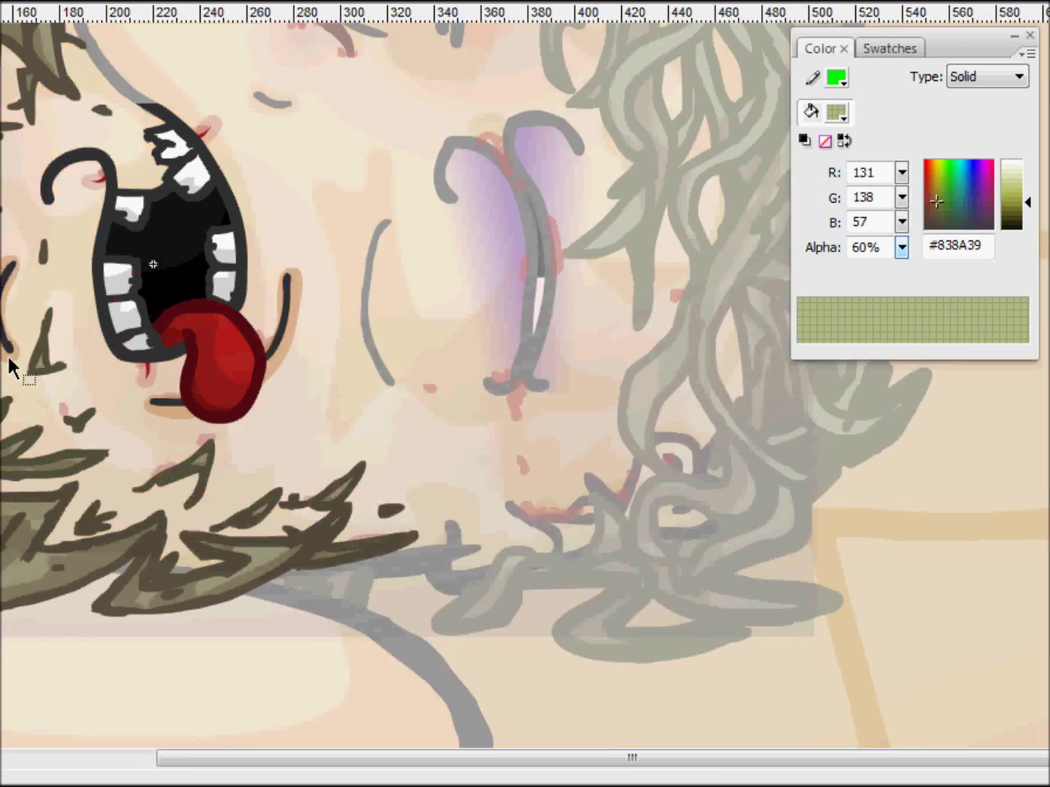
left_click(183, 581)
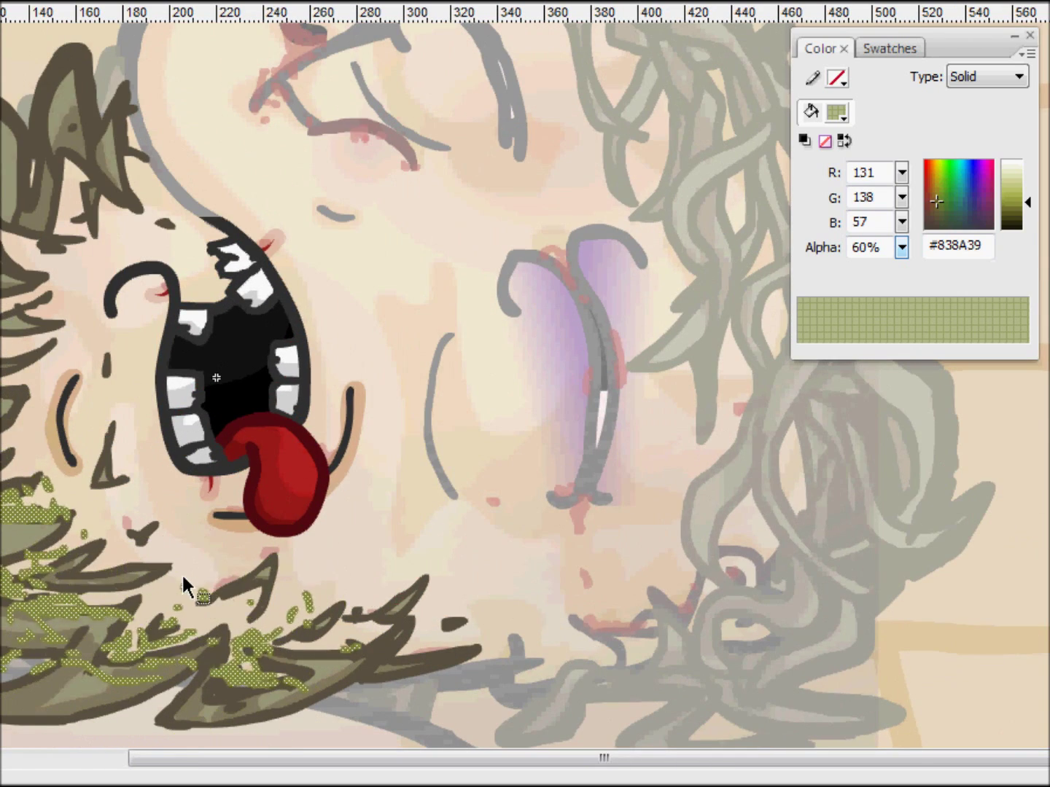
left_click(539, 503)
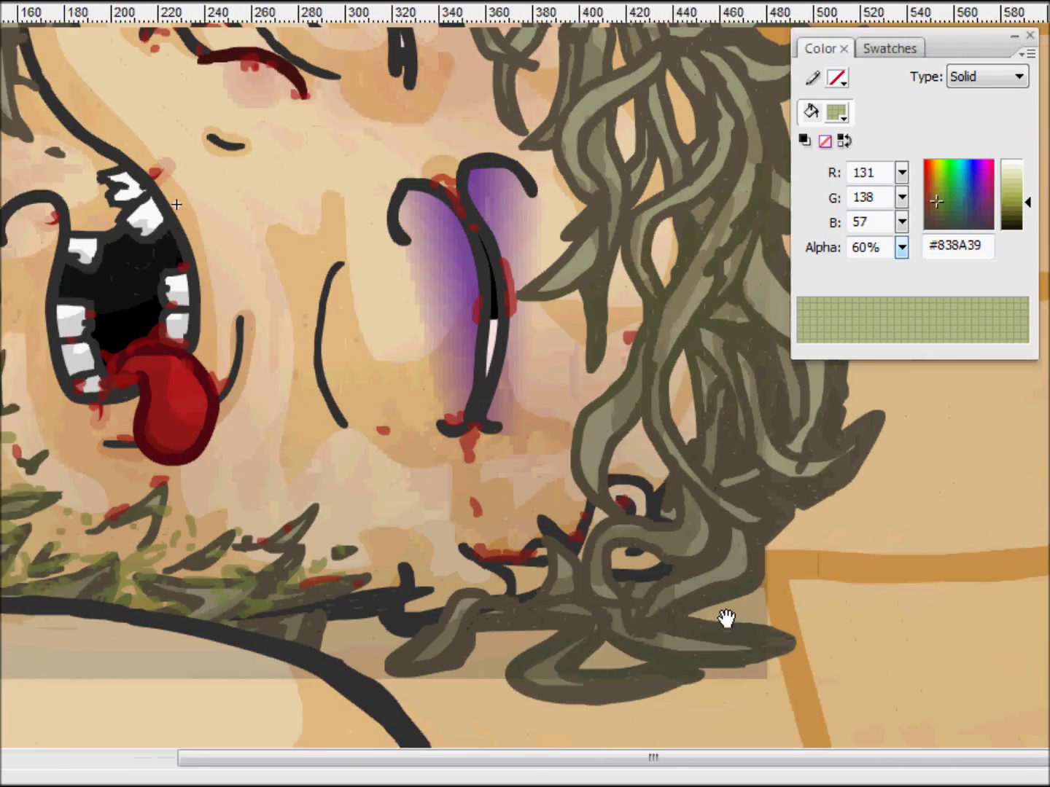
Brush olive strokes along the lower edge of the head, around the mouth and over the hair near the ear
left_click_drag(726, 621, 656, 554)
left_click_drag(379, 540, 612, 503)
scroll(245, 509, "up", 3)
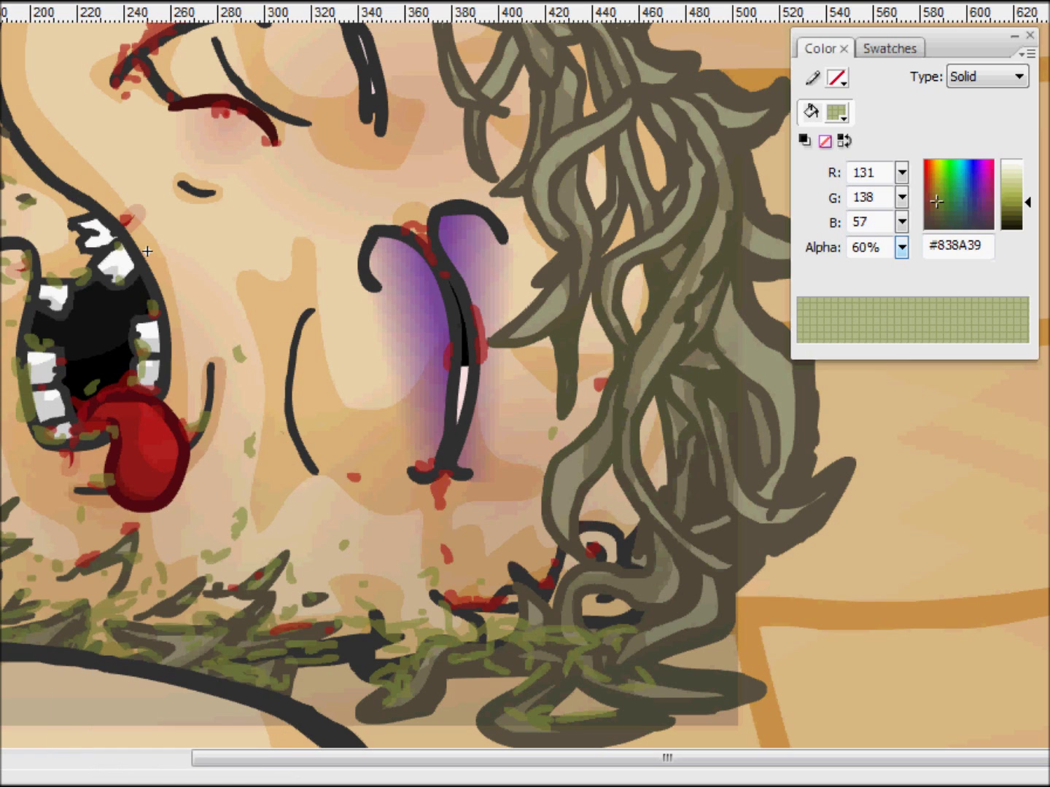
Add further olive strokes to the beard inside its own drawing and return to the main scene
key("ctrl+a")
key("ctrl+shift+a")
double_click(115, 500)
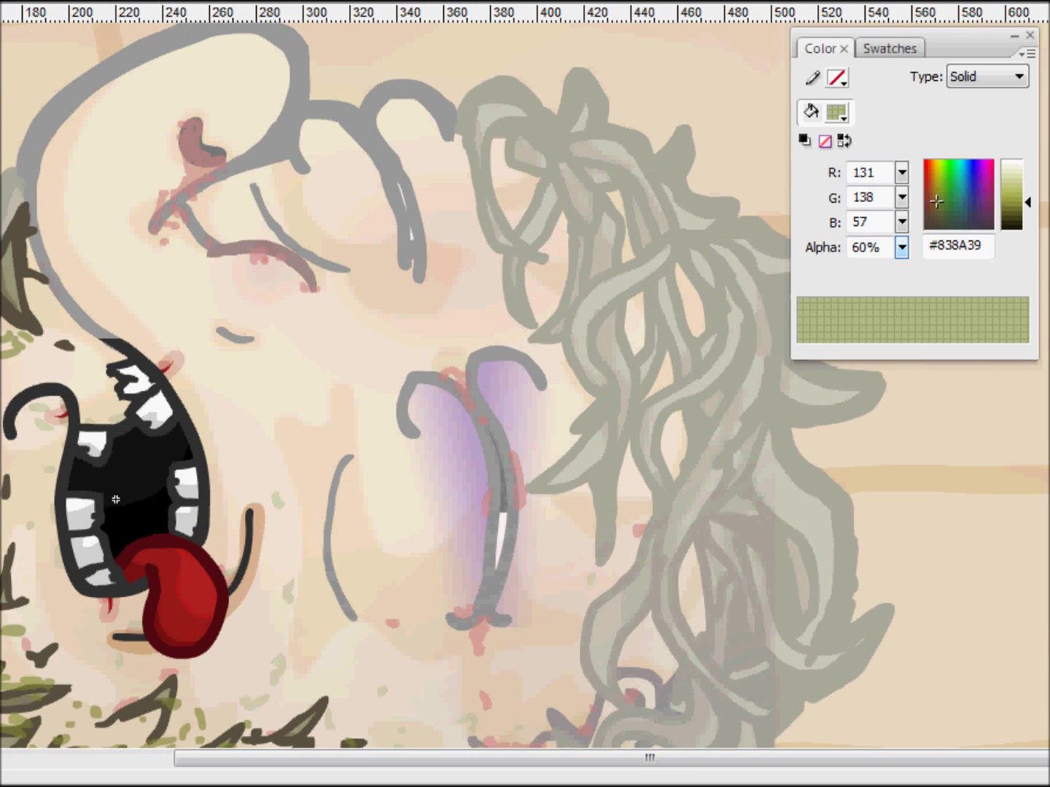
key("ctrl+minus")
key("ctrl+minus")
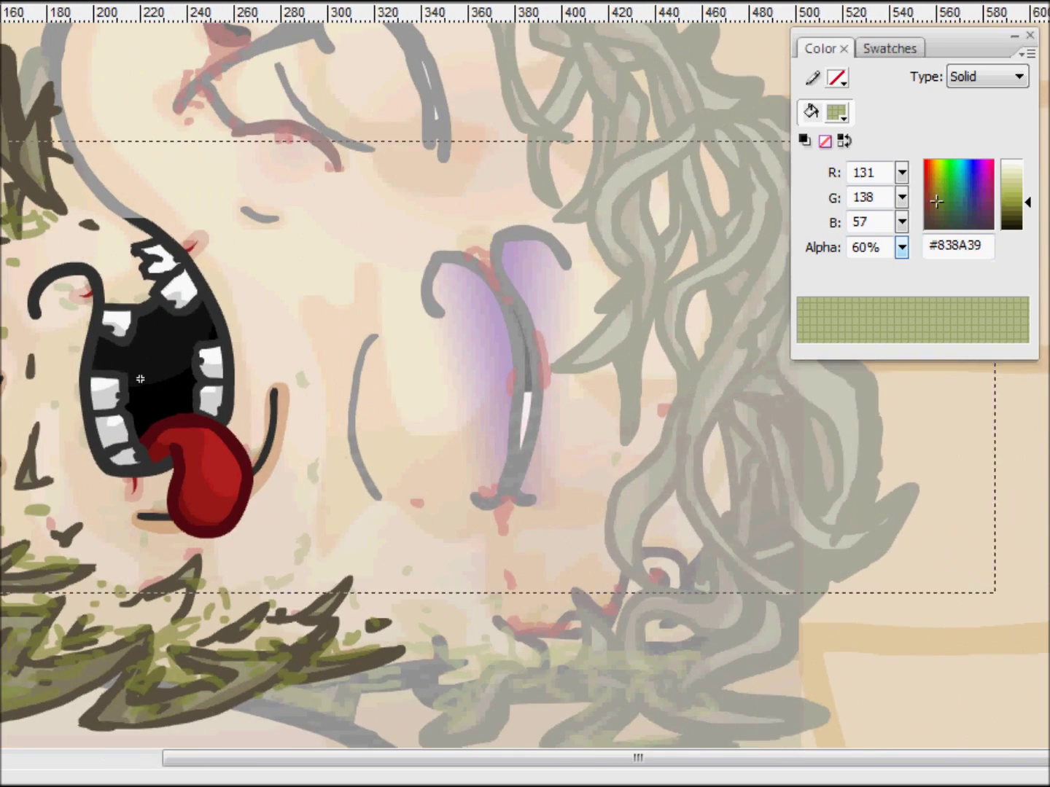
key("ctrl+e")
key("ctrl+minus")
key("ctrl+equal")
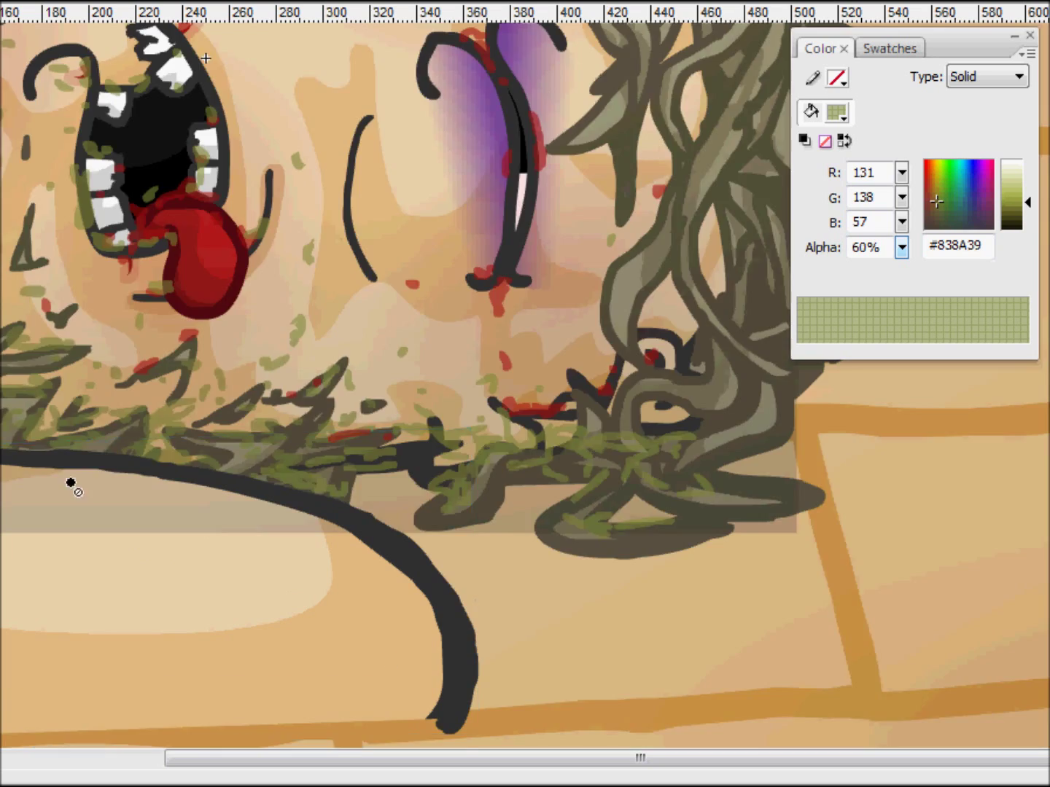
Brush olive specks along the arm's upper outline and over the floor around the head and hair
double_click(223, 455)
left_click_drag(222, 455, 252, 533)
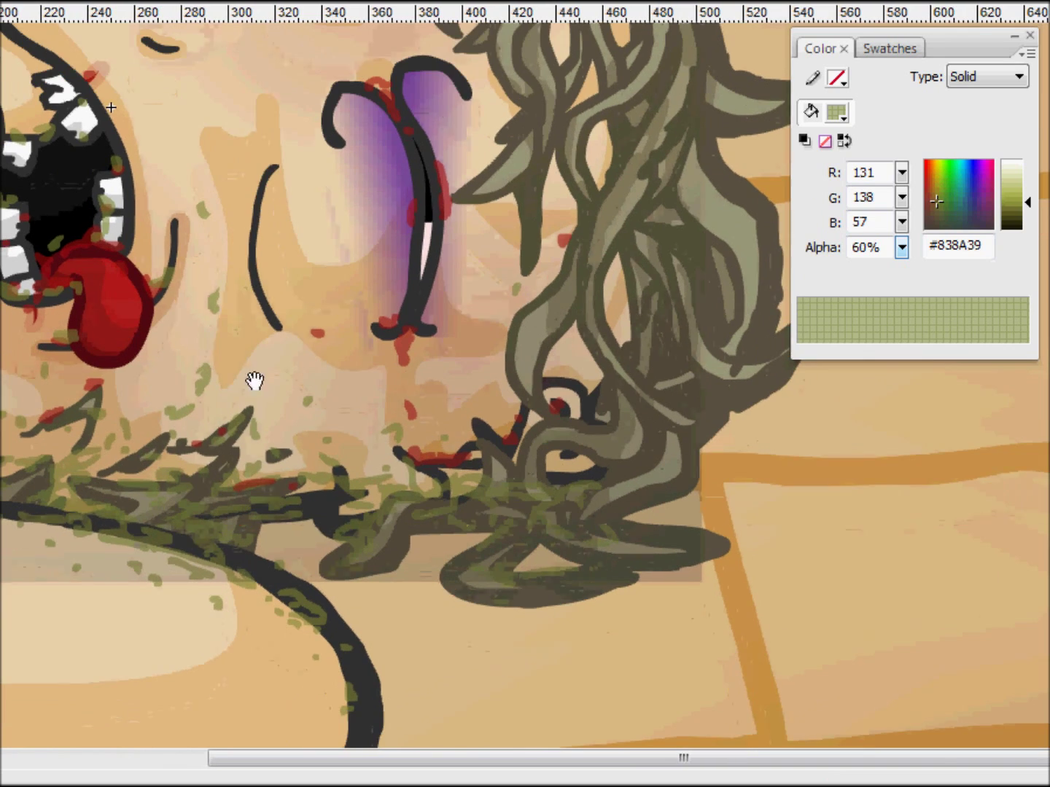
left_click_drag(111, 107, 262, 450)
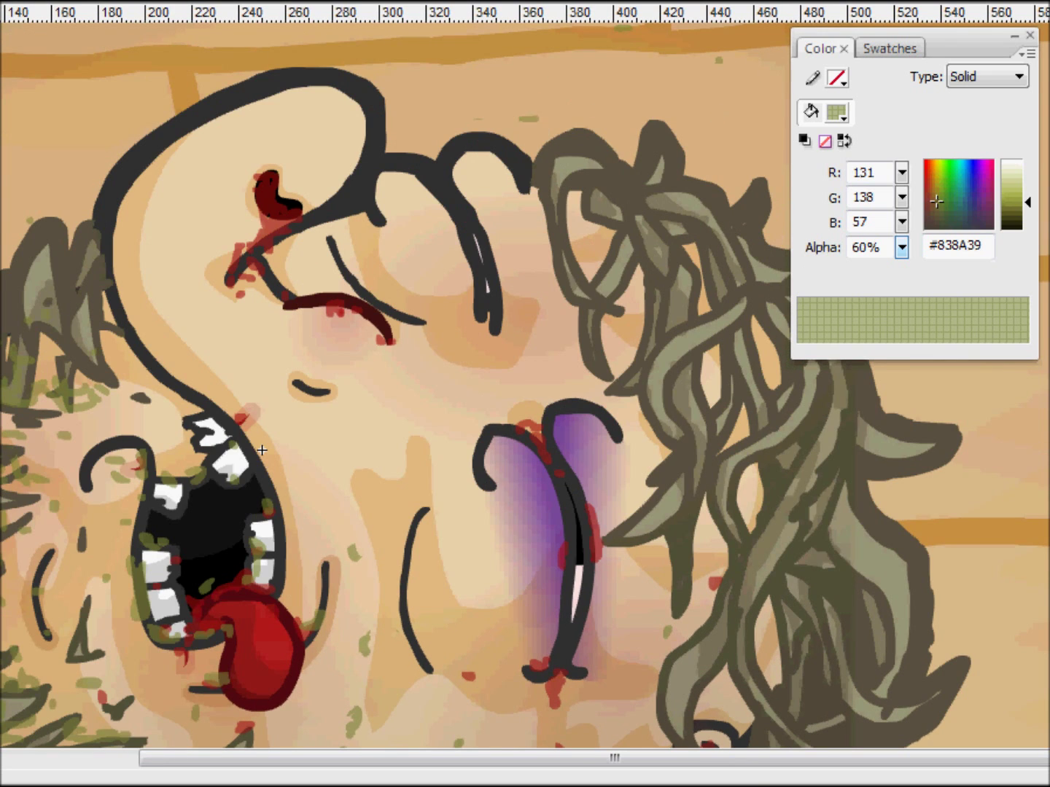
key("ctrl+minus")
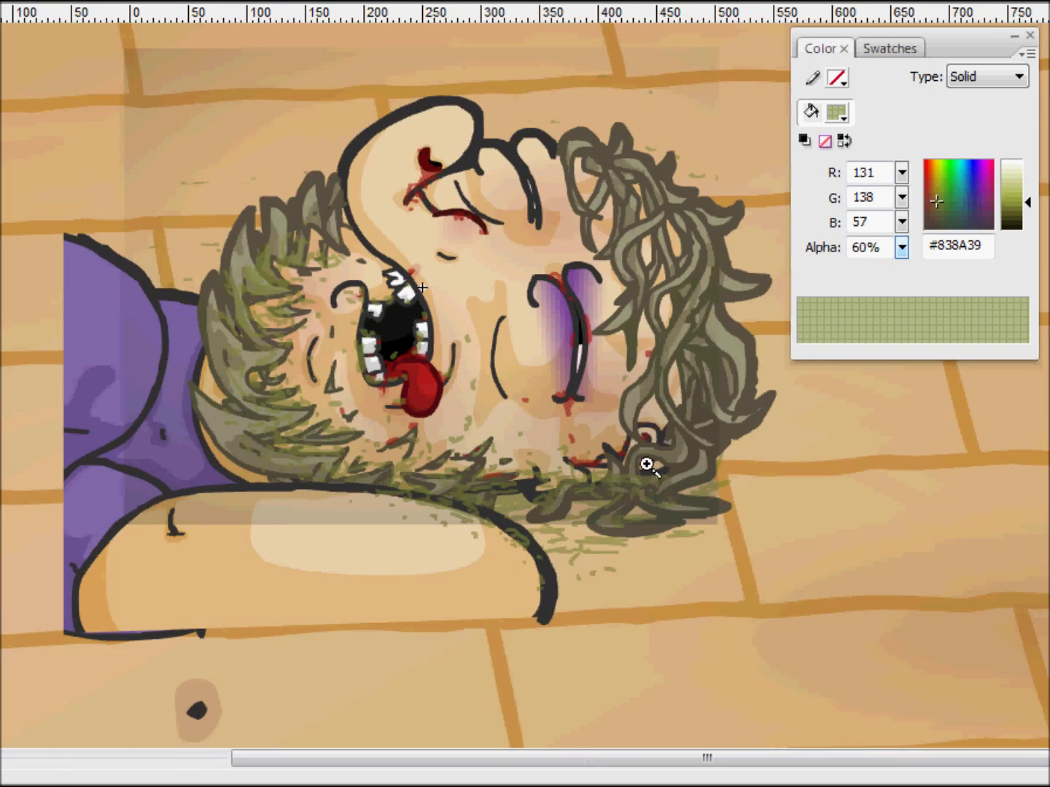
Dot dark red #A71414 over the hair and floor, and brush olive #838A39 over the ear-side hair, beard, neck and shirt
left_click(649, 461)
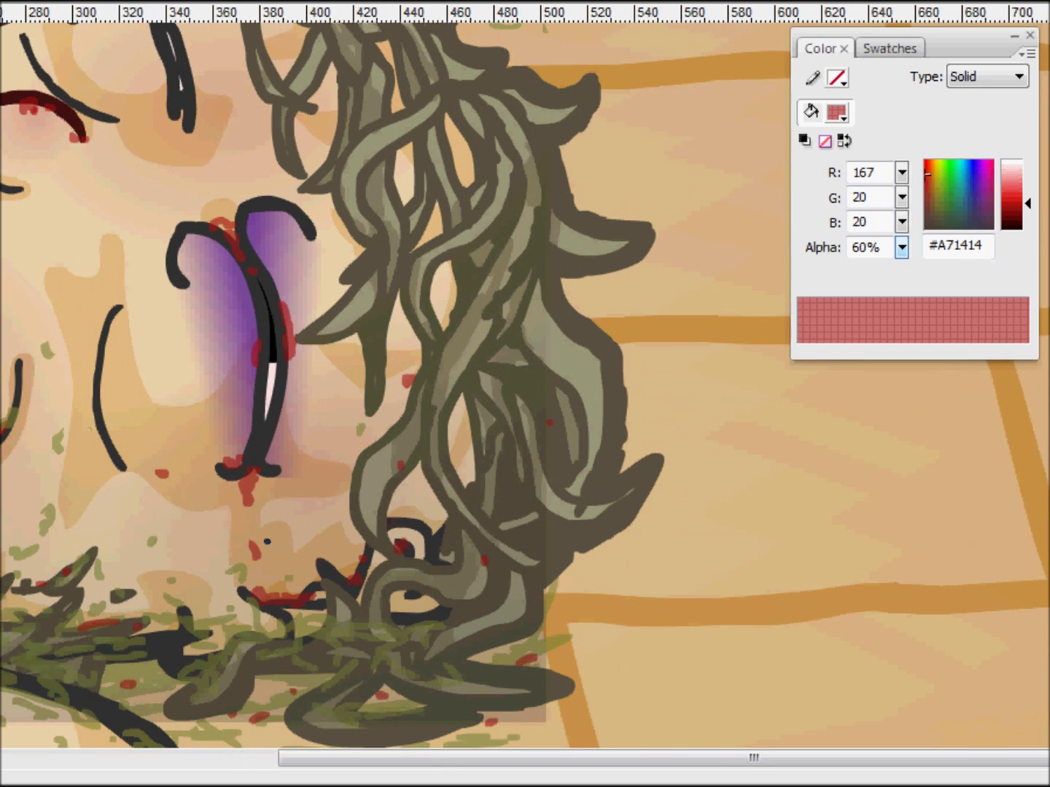
left_click(937, 201)
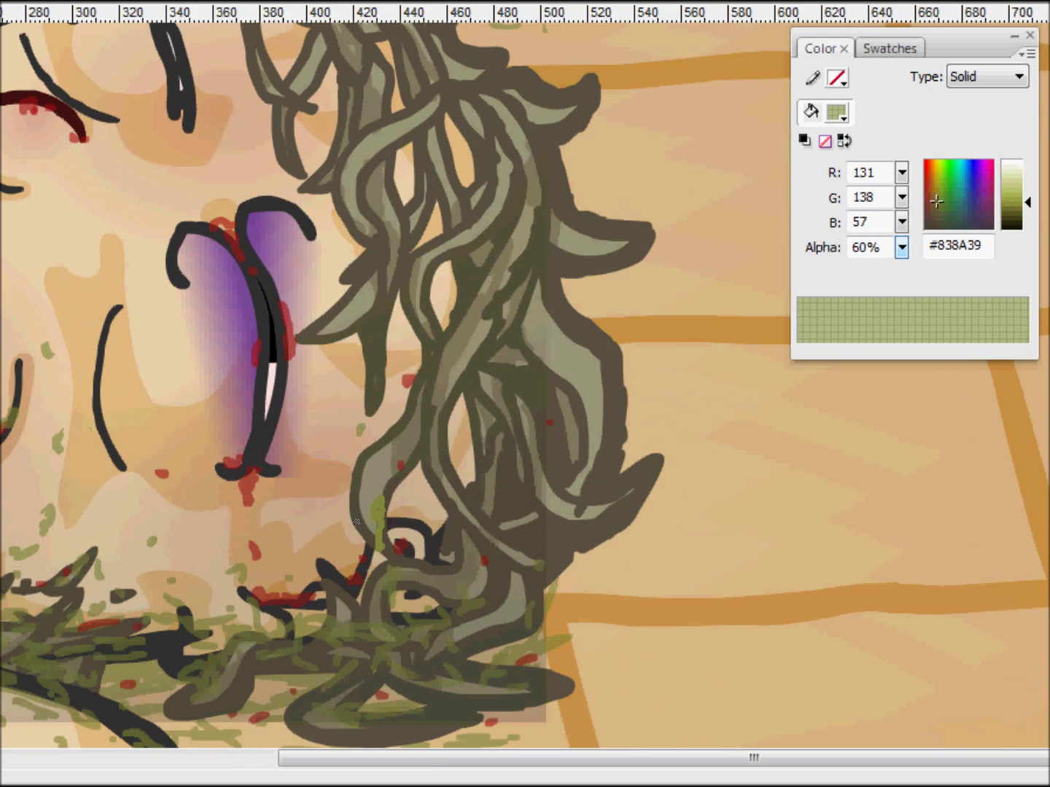
scroll(409, 588, "left", 10)
left_click_drag(287, 552, 117, 503)
left_click_drag(219, 510, 175, 349)
mouse_move(219, 401)
left_mouse_down()
mouse_move(190, 293)
mouse_move(112, 562)
mouse_move(193, 327)
left_mouse_up()
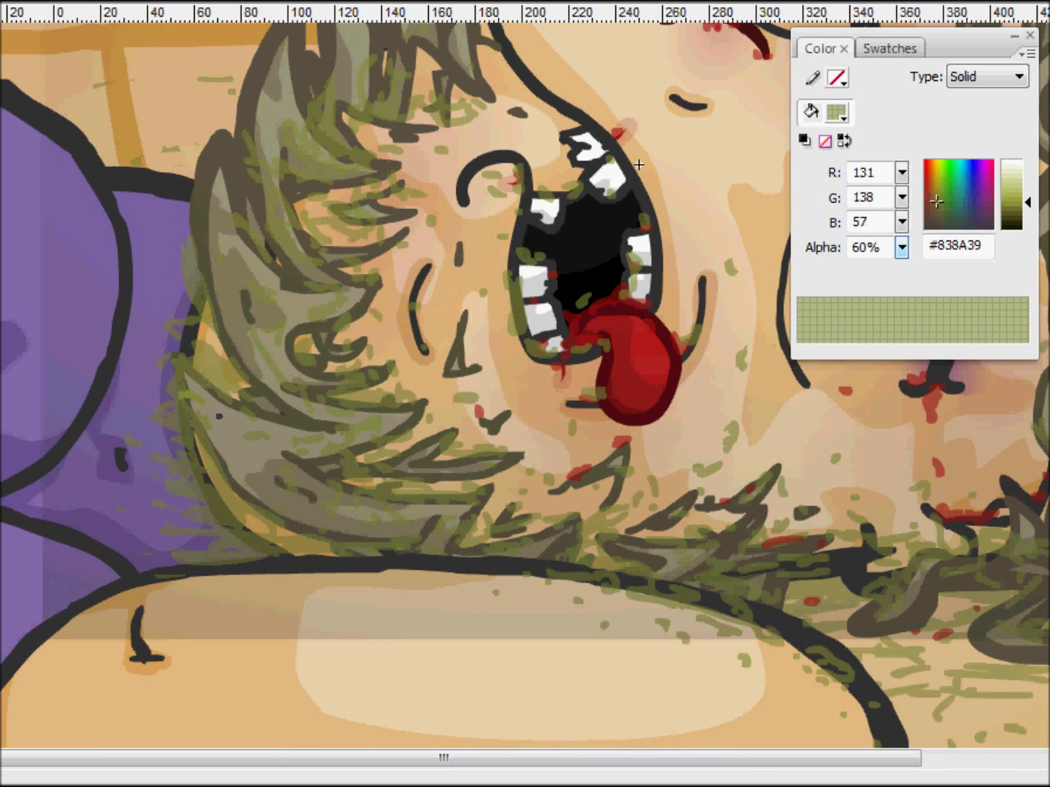
Lasso the olive strokes over the neck and shirt and move them into the shirt drawing
scroll(524, 394, "down", 5)
left_click_drag(440, 526, 367, 472)
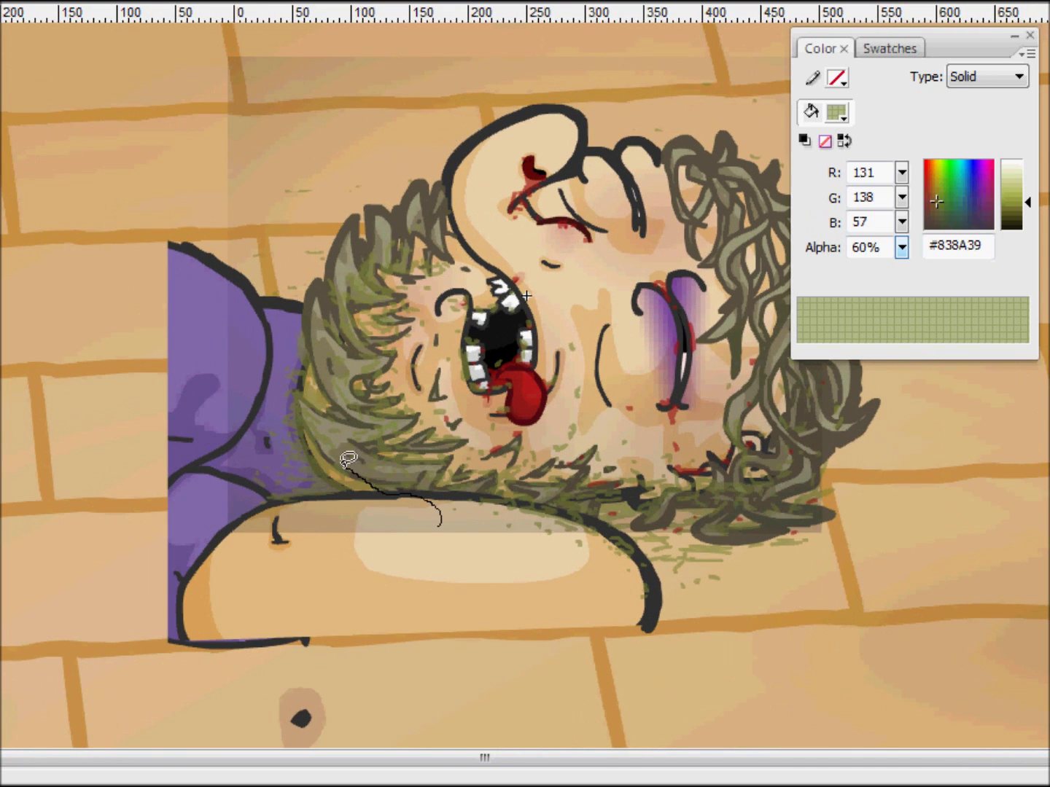
left_click_drag(297, 298, 291, 321)
left_click(274, 422)
key("ctrl+g")
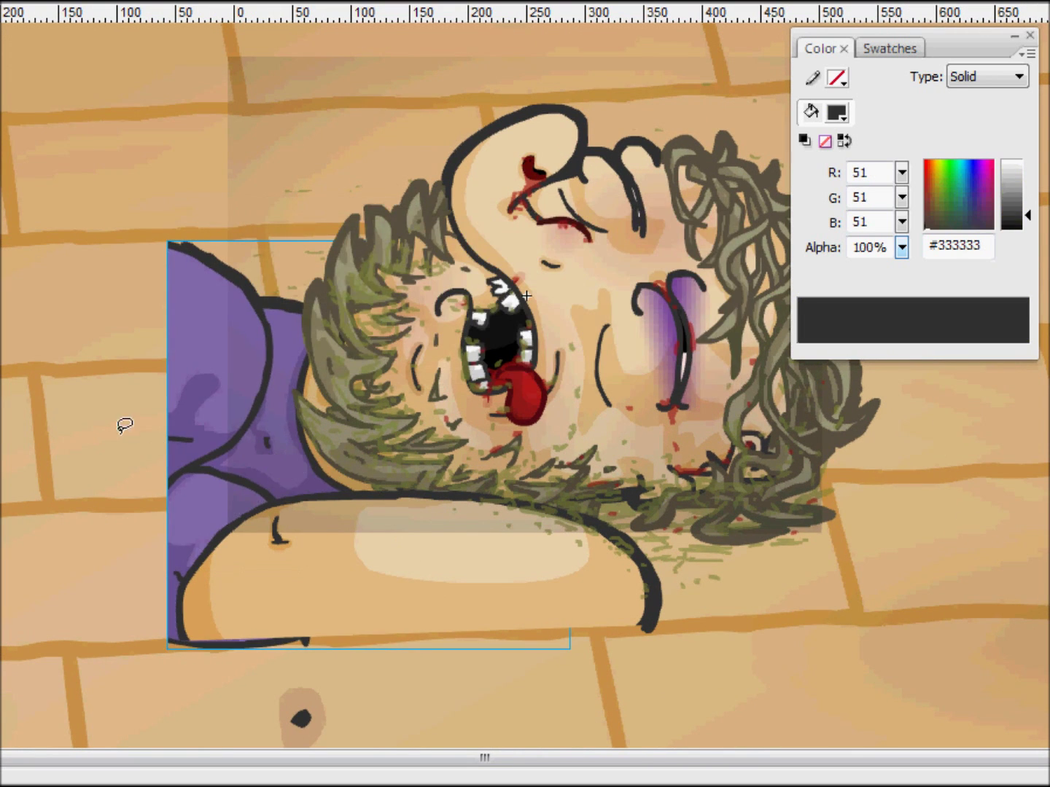
double_click(370, 445)
mouse_move(369, 445)
left_mouse_down()
mouse_move(508, 438)
mouse_move(321, 462)
left_mouse_up()
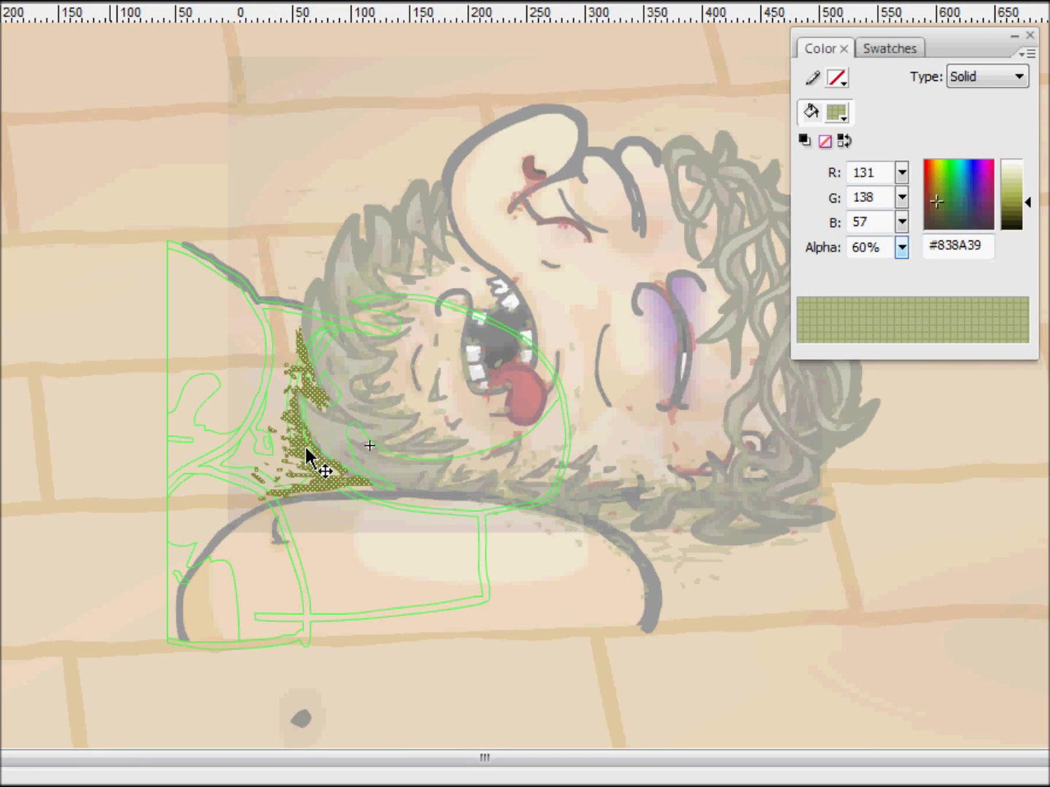
Place the olive specks on the arm's outline and skin inside the arm drawing, and leave that drawing
scroll(369, 445, "up", 2)
scroll(525, 394, "right", 3)
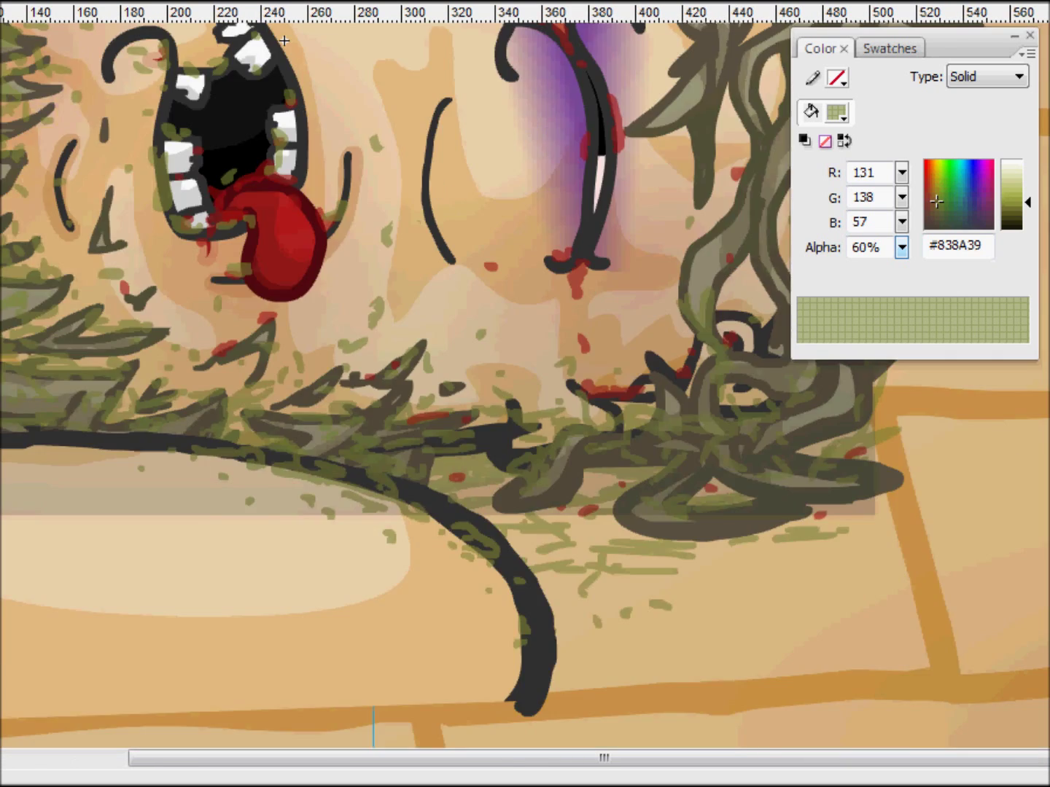
scroll(524, 393, "left", 3)
left_click_drag(186, 455, 187, 454)
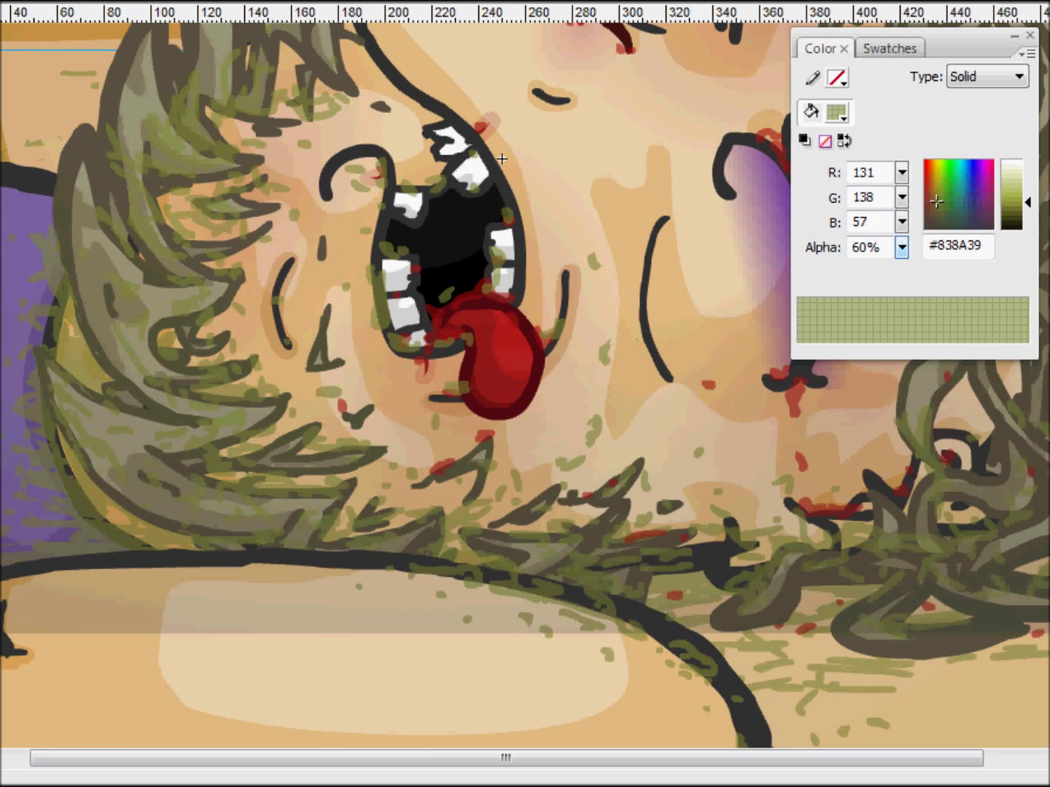
double_click(274, 690)
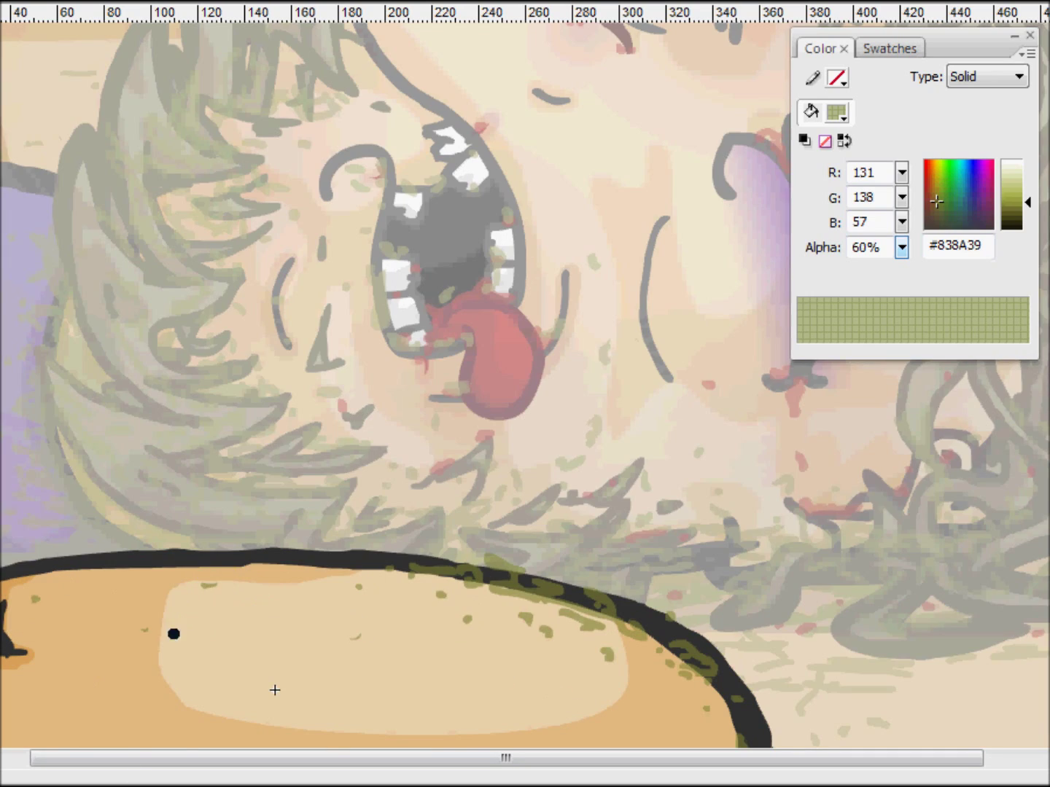
double_click(604, 182)
mouse_move(604, 183)
left_mouse_down()
mouse_move(295, 632)
mouse_move(317, 605)
mouse_move(352, 465)
left_mouse_up()
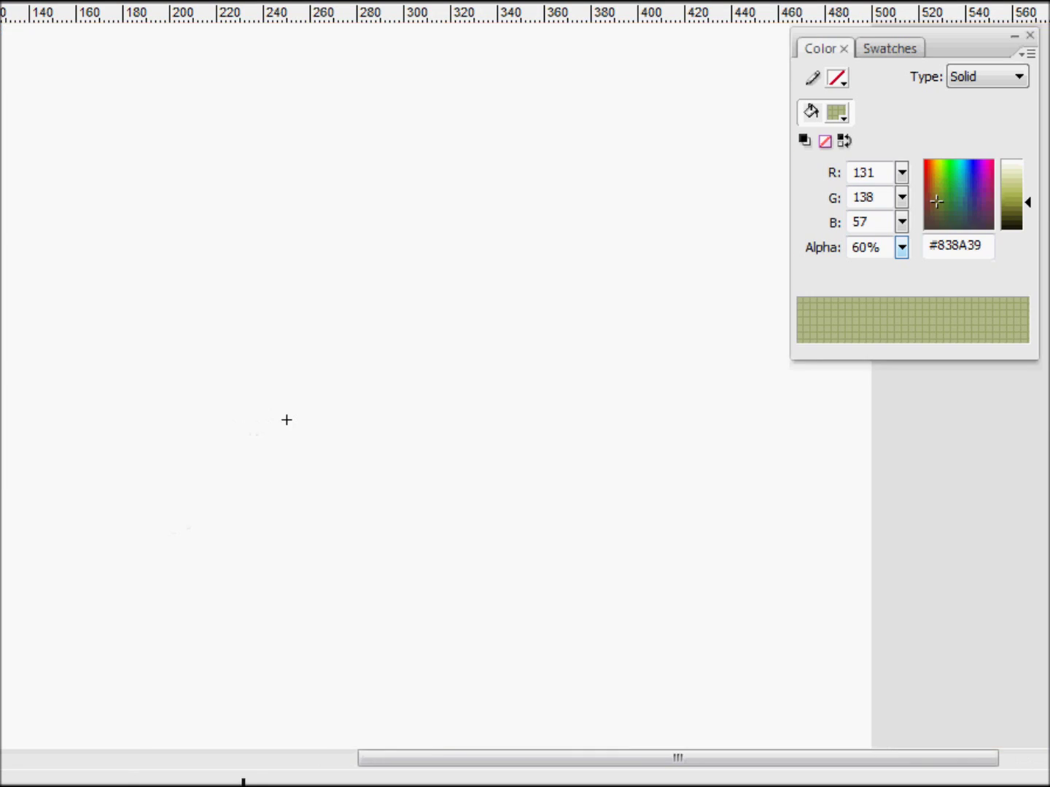
Outline a curved cut on the beard-side edge of the nose and fill it with #E69D80 and a darker red
mouse_move(286, 420)
left_mouse_down()
mouse_move(269, 412)
mouse_move(360, 536)
left_mouse_up()
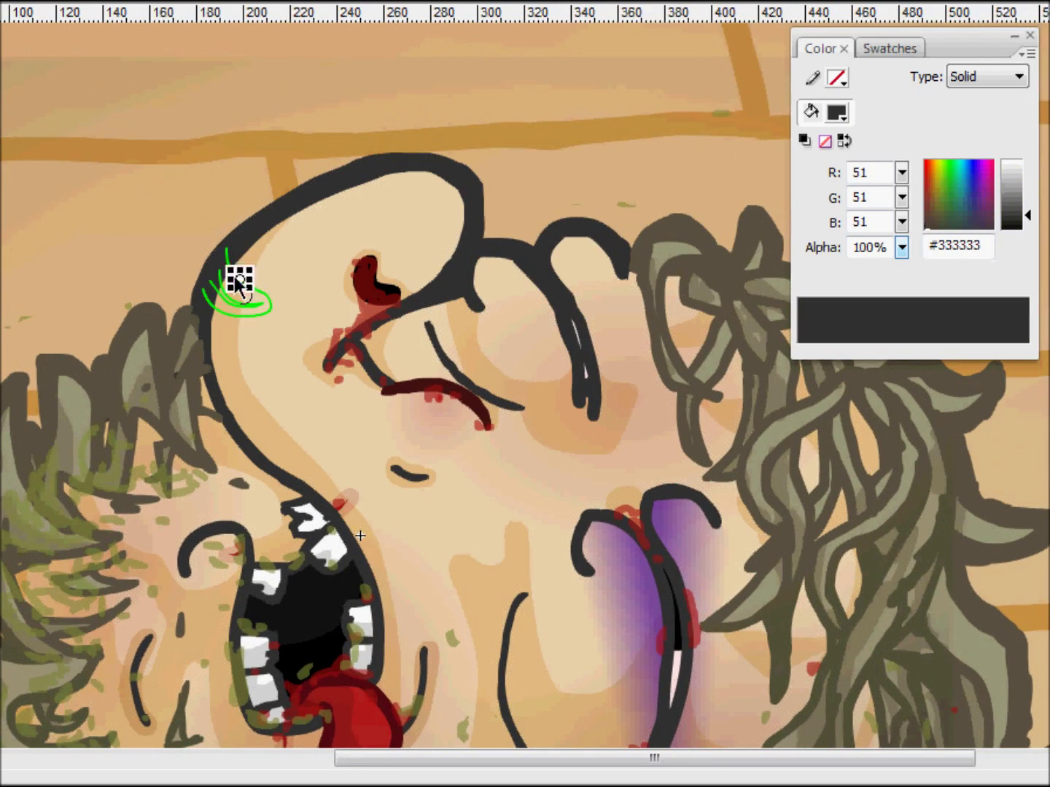
key("ctrl+=")
scroll(229, 264, "up", 5)
left_click(970, 232)
left_click(281, 372)
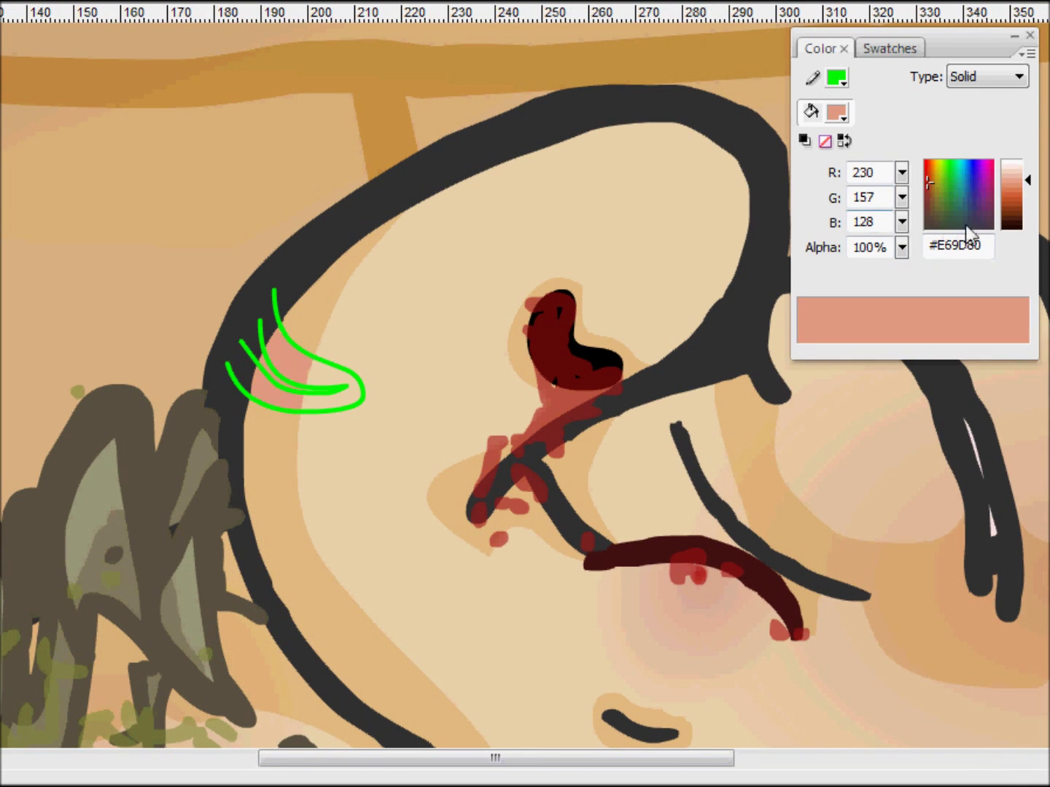
left_click_drag(259, 353, 301, 390)
left_click(1028, 199)
left_click(1030, 203)
Brush dark red #A71414 blood stains at 60% alpha around the nose cut and hide the colour settings
key("ctrl+minus")
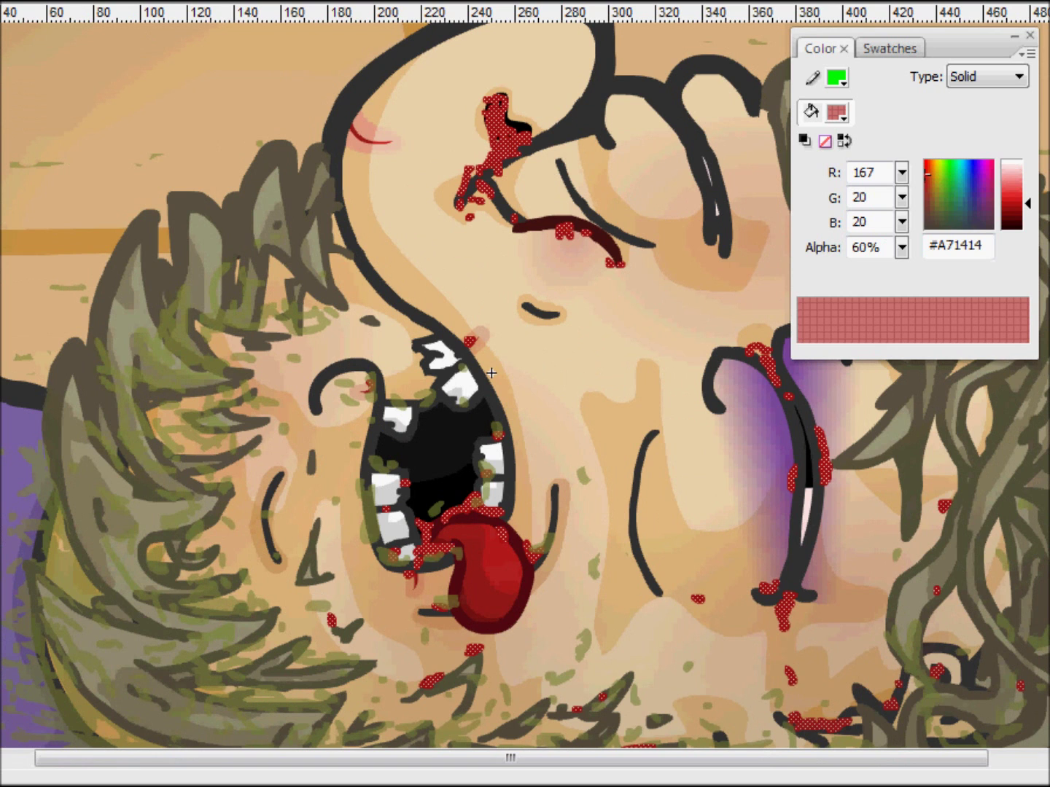
left_click(437, 175)
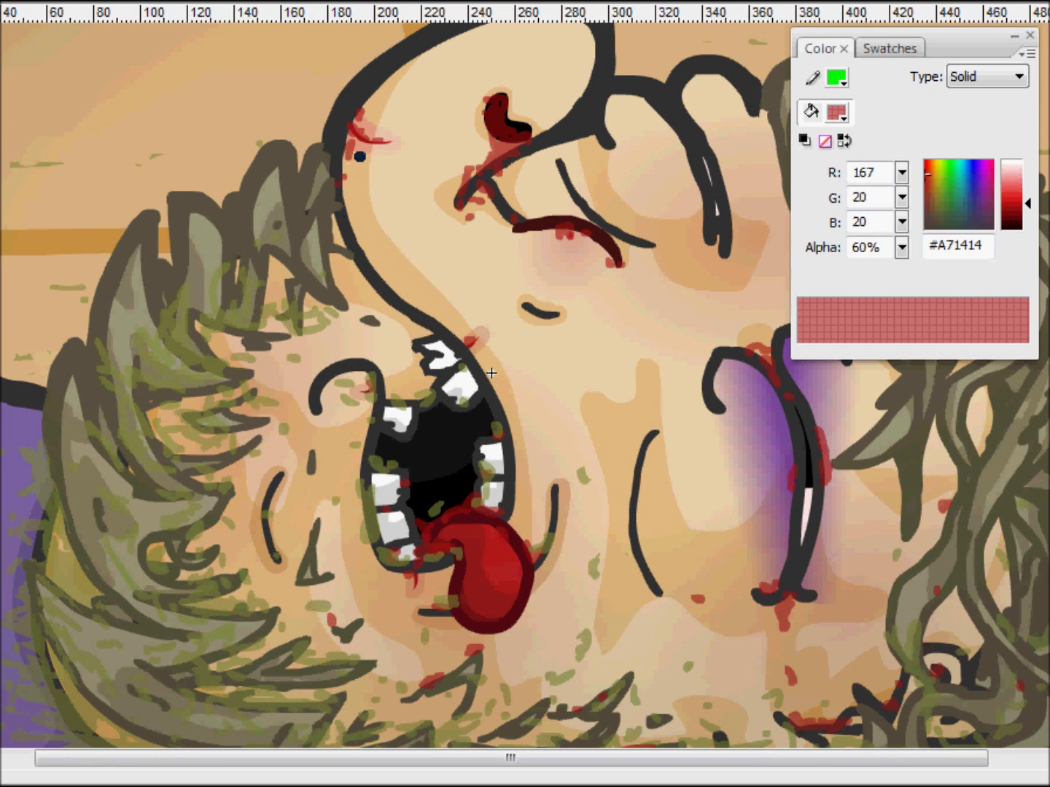
key("ctrl+minus")
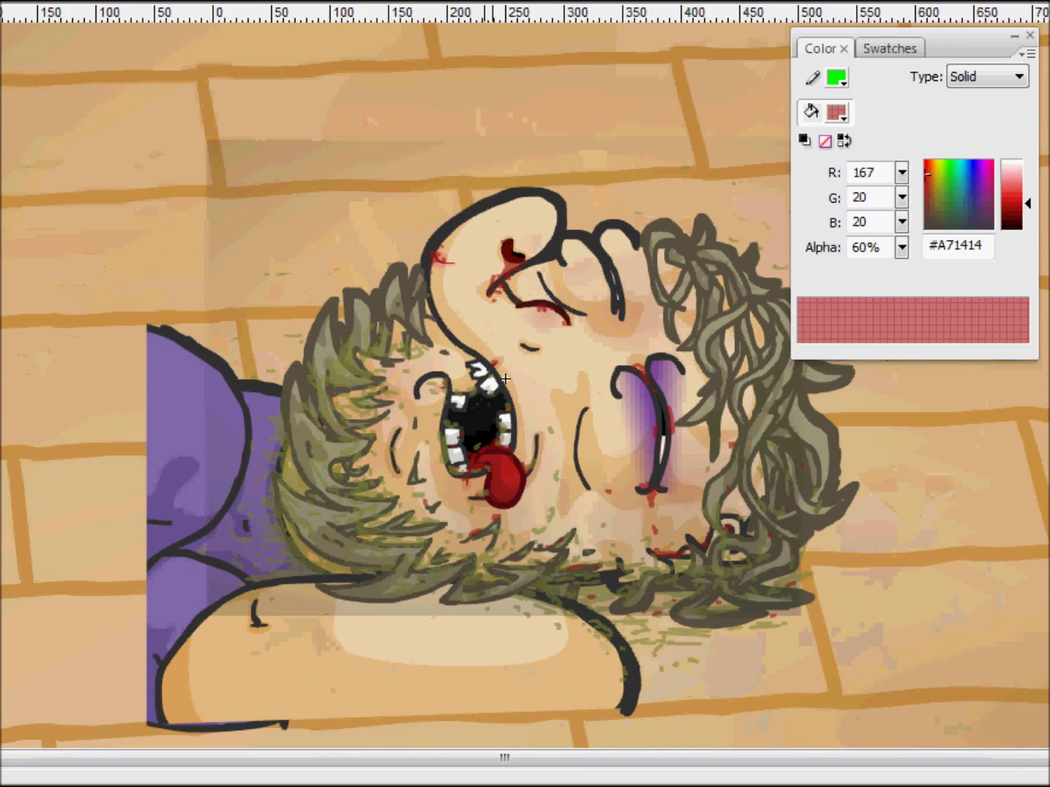
key("shift+F9")
key("ctrl+alt+t")
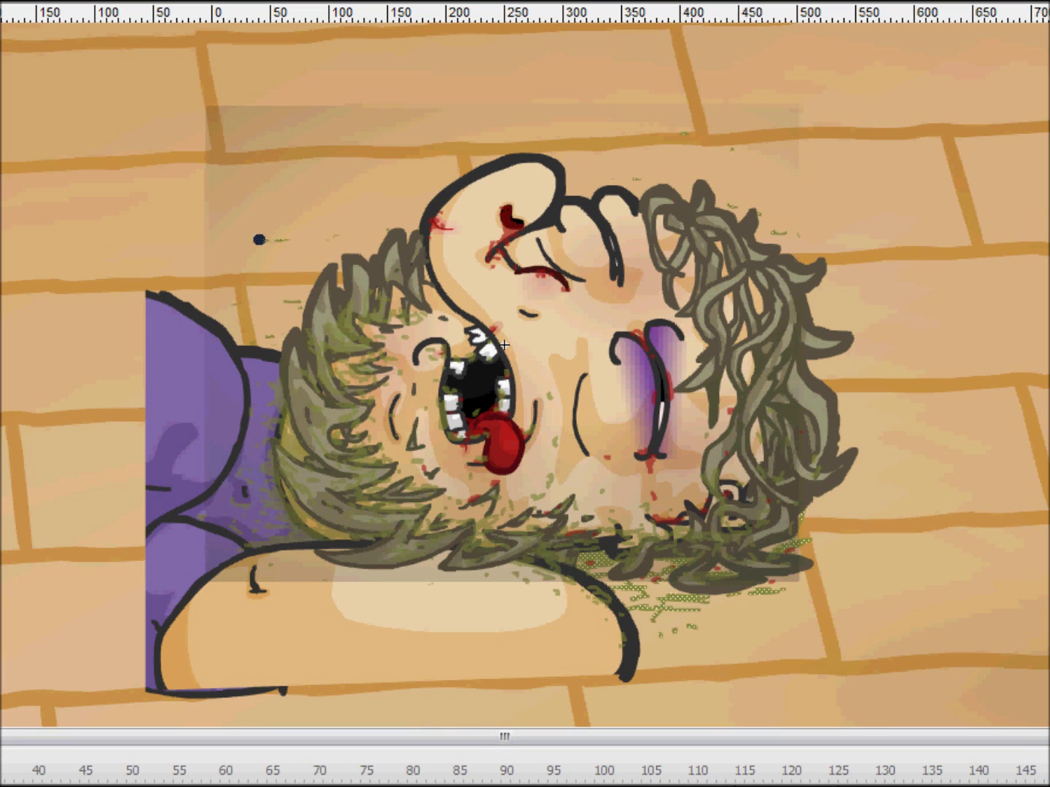
Paint a small red wound with blood specks and a soft reddish halo on the cheek between the mouth and lower eye
double_click(503, 515)
key("ctrl+equal")
key("ctrl+alt+t")
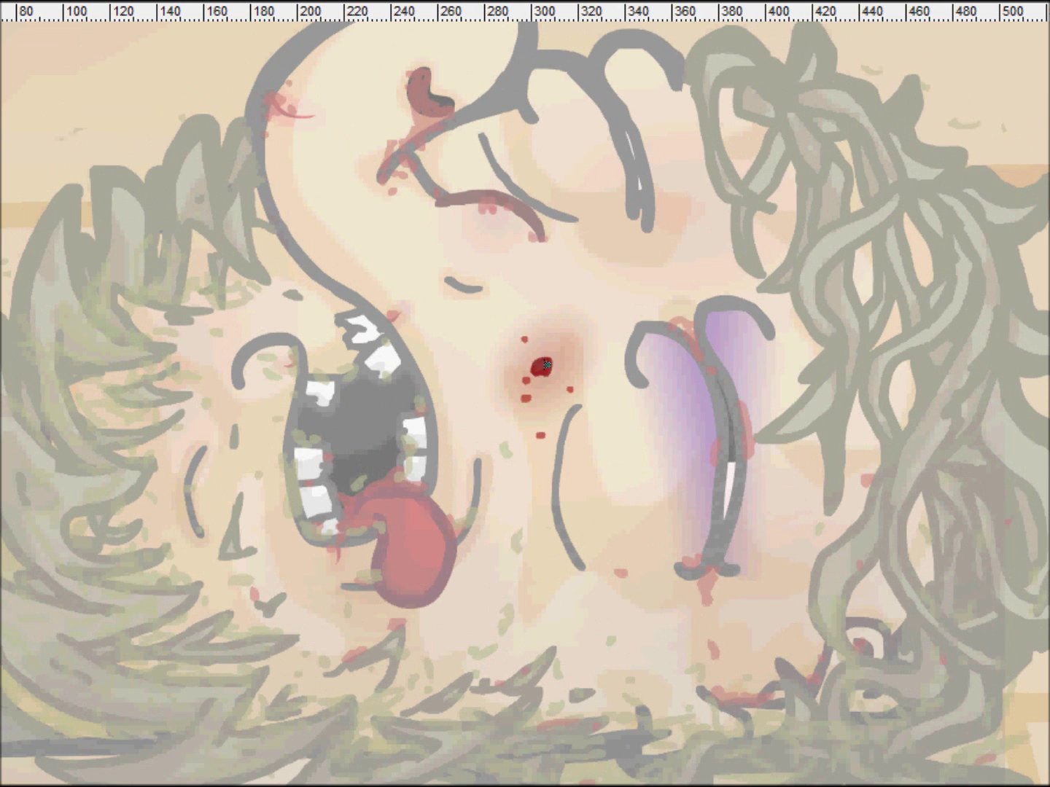
left_click(543, 366)
key("ctrl+equal")
Draw a red-filled cut on the forehead beneath the hair and brush blood stains around it
left_click_drag(474, 340, 641, 416)
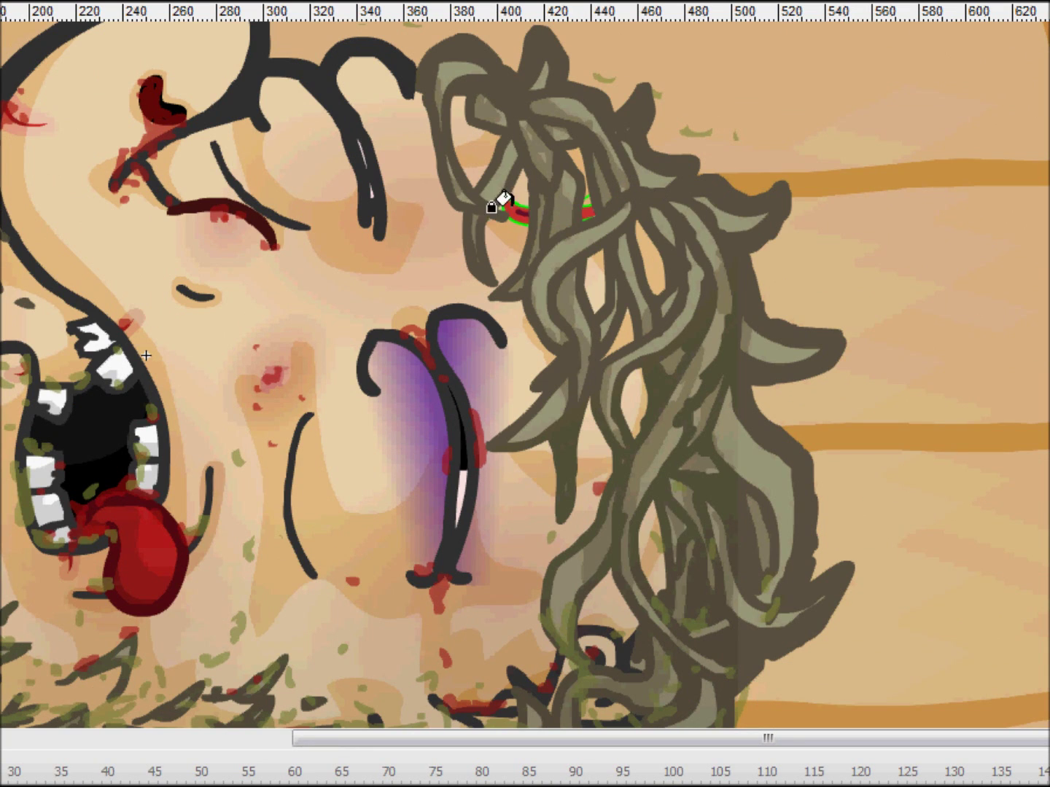
left_click(513, 231)
key("Escape")
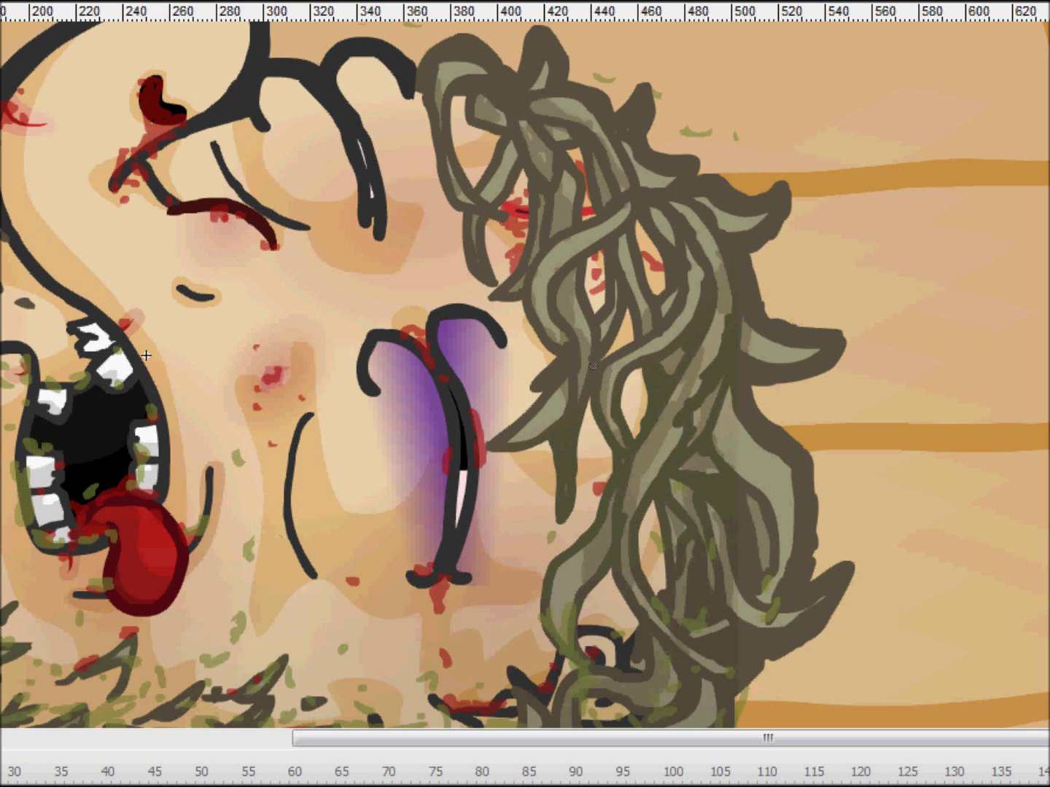
Dot small dark red blood specks across the beard, the hair and the floor beneath the head
scroll(146, 355, "down", 3)
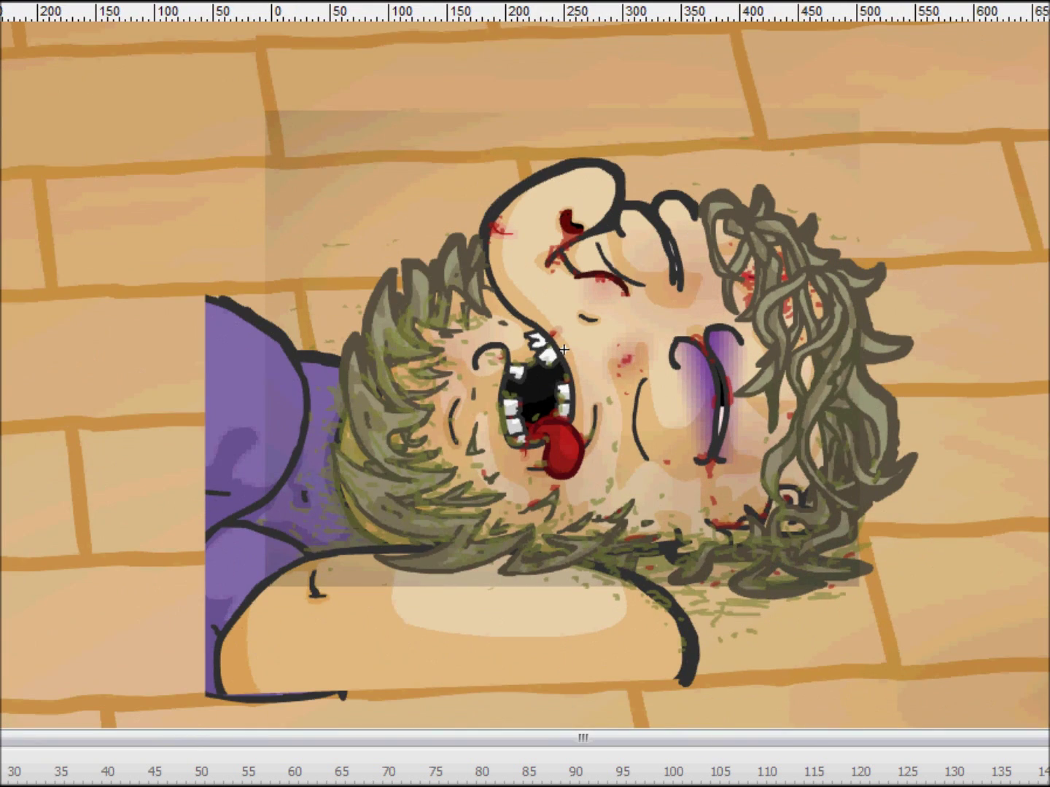
scroll(356, 251, "up", 3)
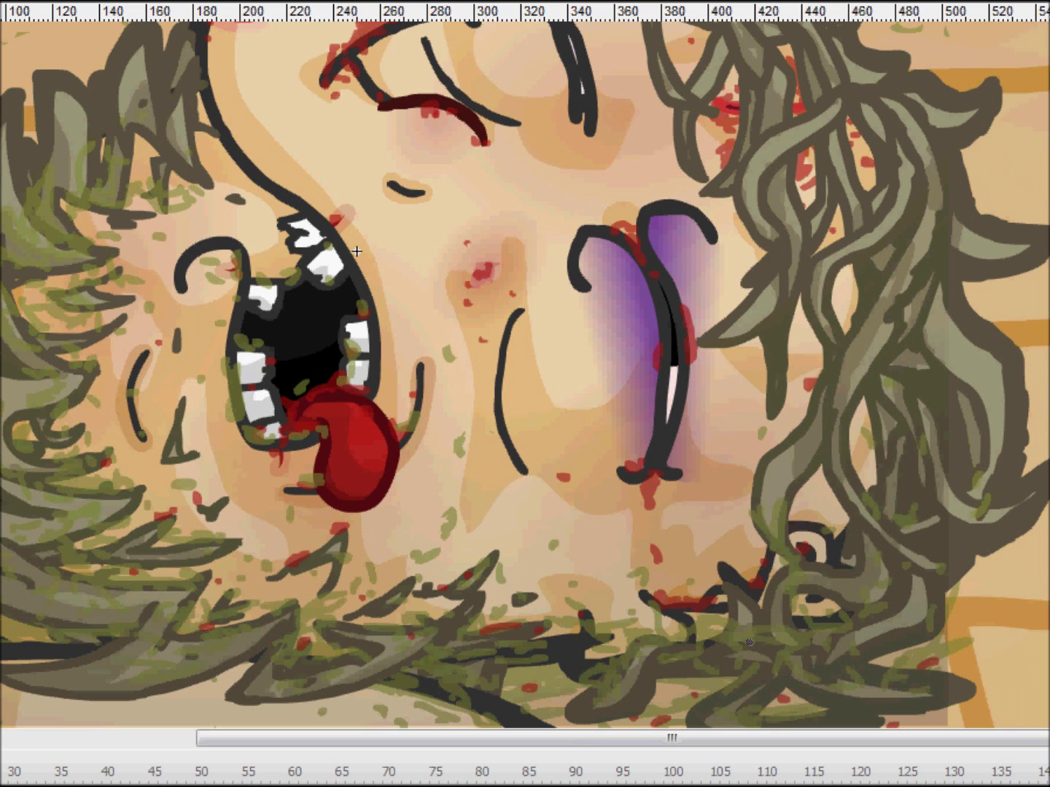
scroll(525, 375, "down", 1)
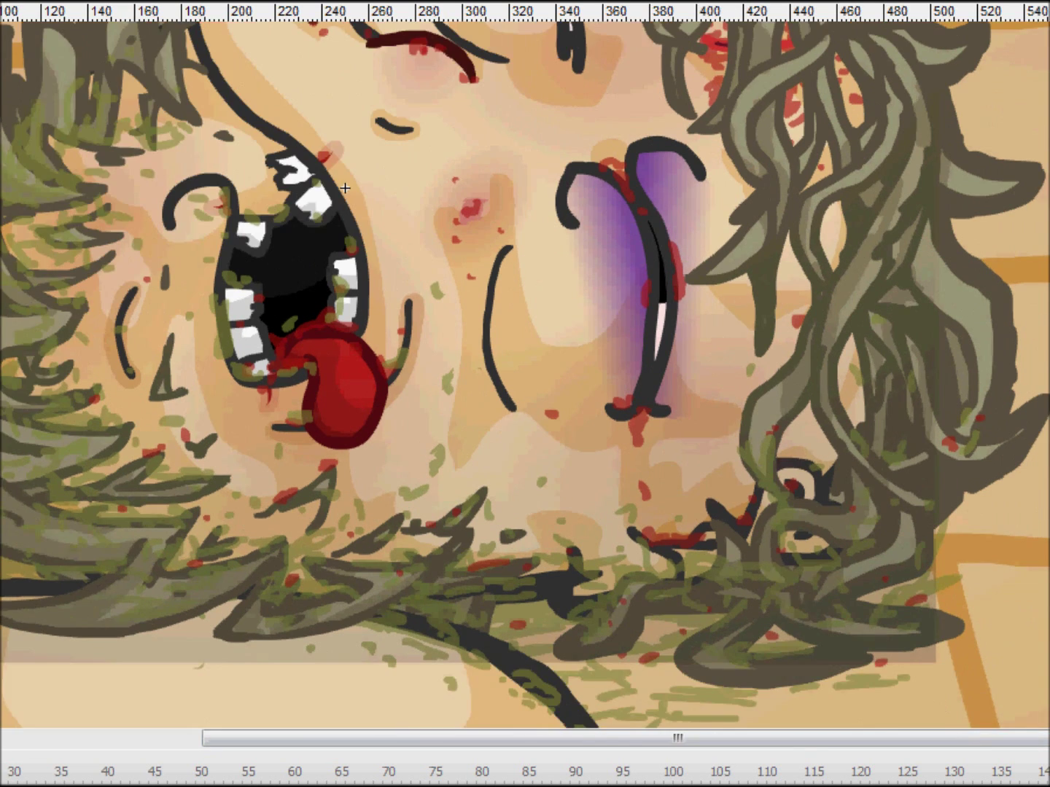
scroll(525, 375, "down", 2)
scroll(367, 361, "up", 2)
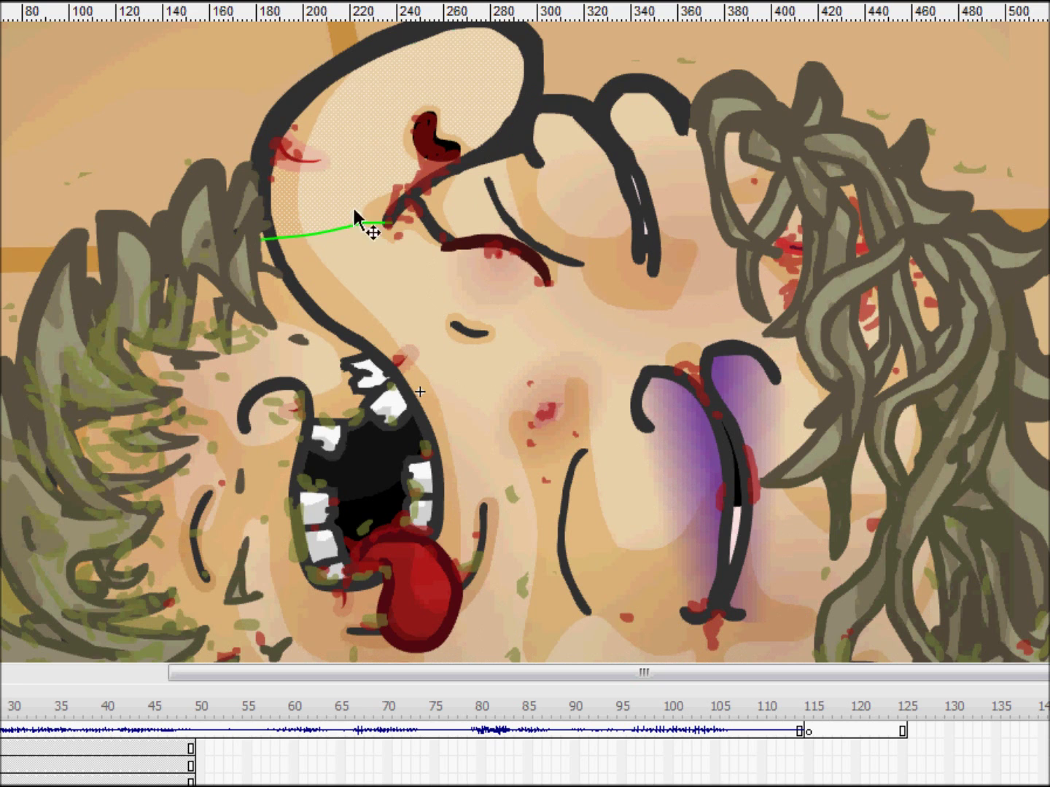
Fill the sectioned-off end of the nose with a linear gradient fading from #9D1E1E at 30% alpha, and rotate the gradient
key("shift+F9")
left_click(312, 206)
left_click(311, 164)
scroll(311, 164, "up", 2)
left_click(456, 295)
left_click(503, 280)
scroll(677, 452, "right", 5)
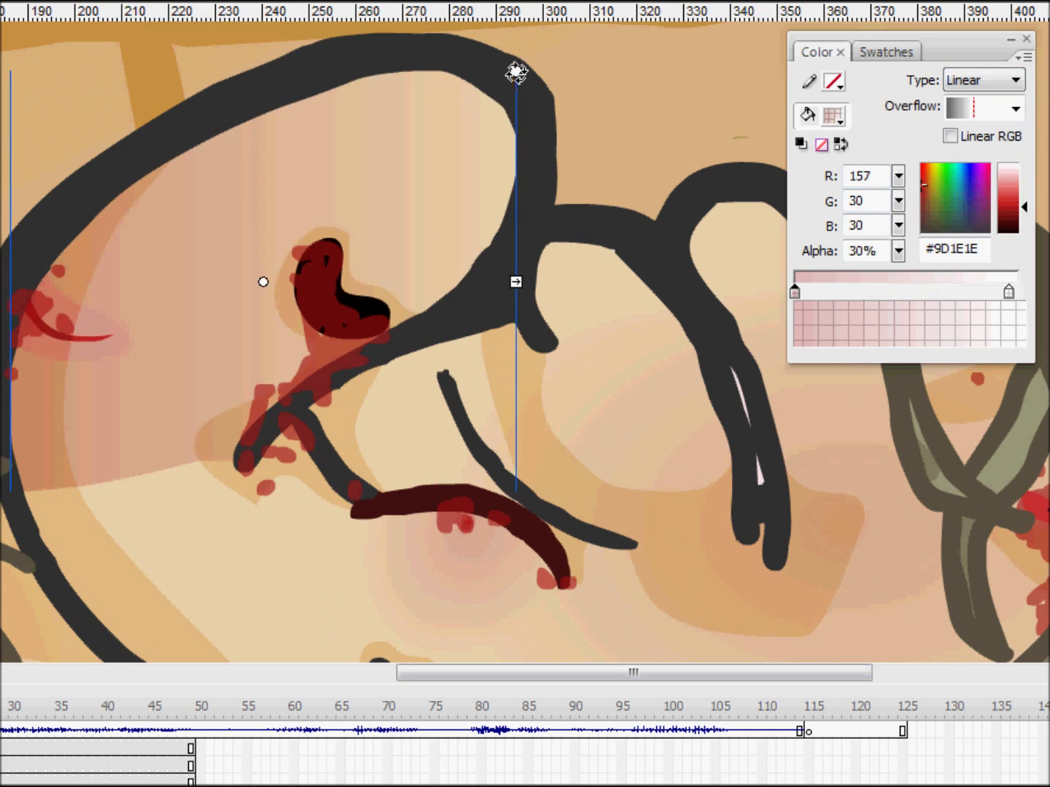
left_click_drag(516, 72, 374, 534)
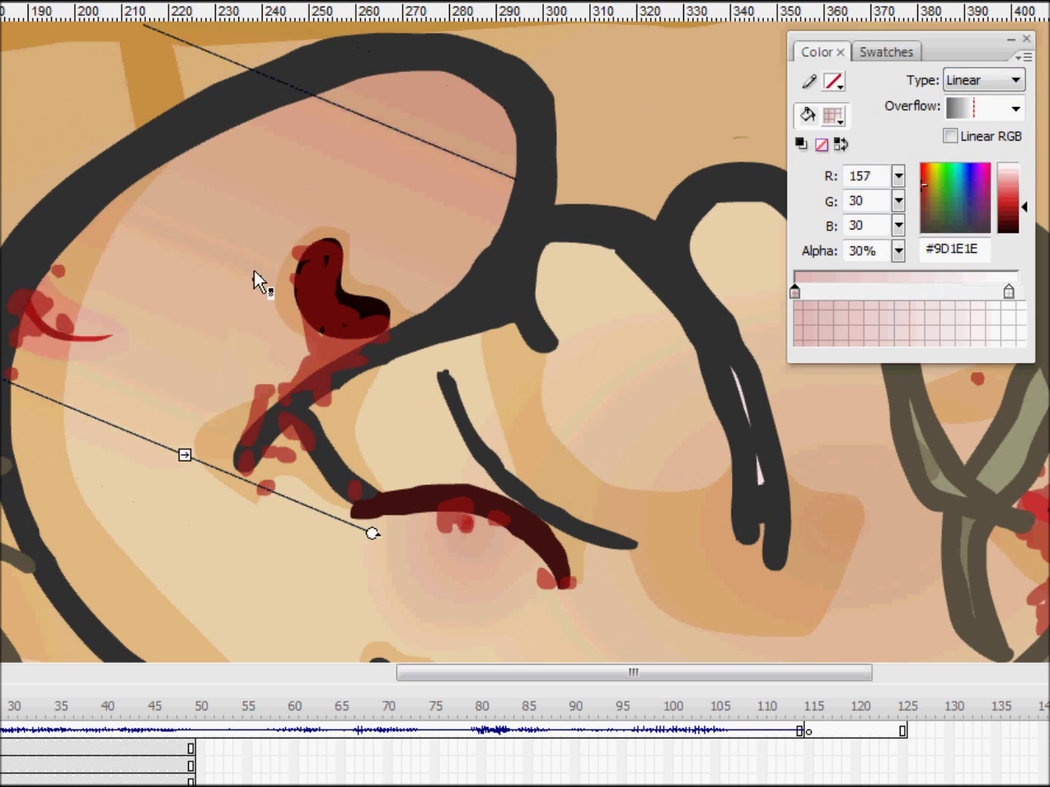
Adjust the nose gradient and recolour it to purple #5C2B91 at 20% alpha
left_click_drag(228, 471, 168, 309)
left_click(972, 196)
left_click(794, 293)
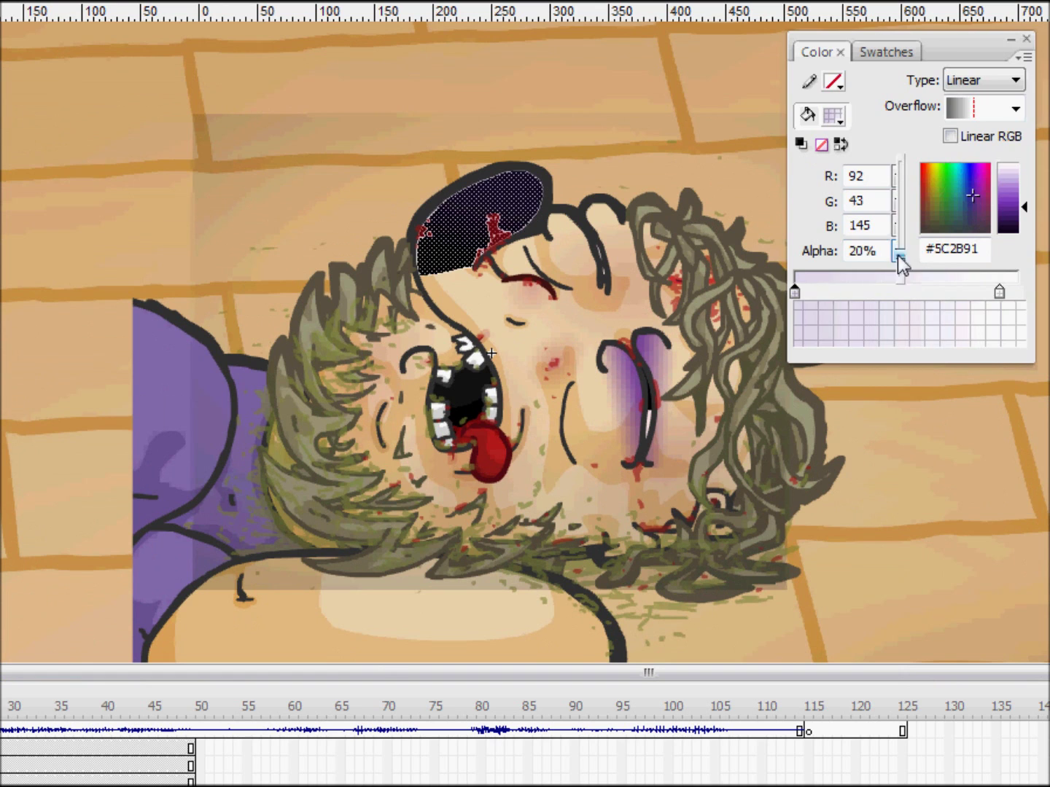
key("shift+F9")
Brush more dark red blood specks around the mouth's edge, on the teeth and across the beard
scroll(517, 377, "down", 1)
scroll(491, 326, "up", 2)
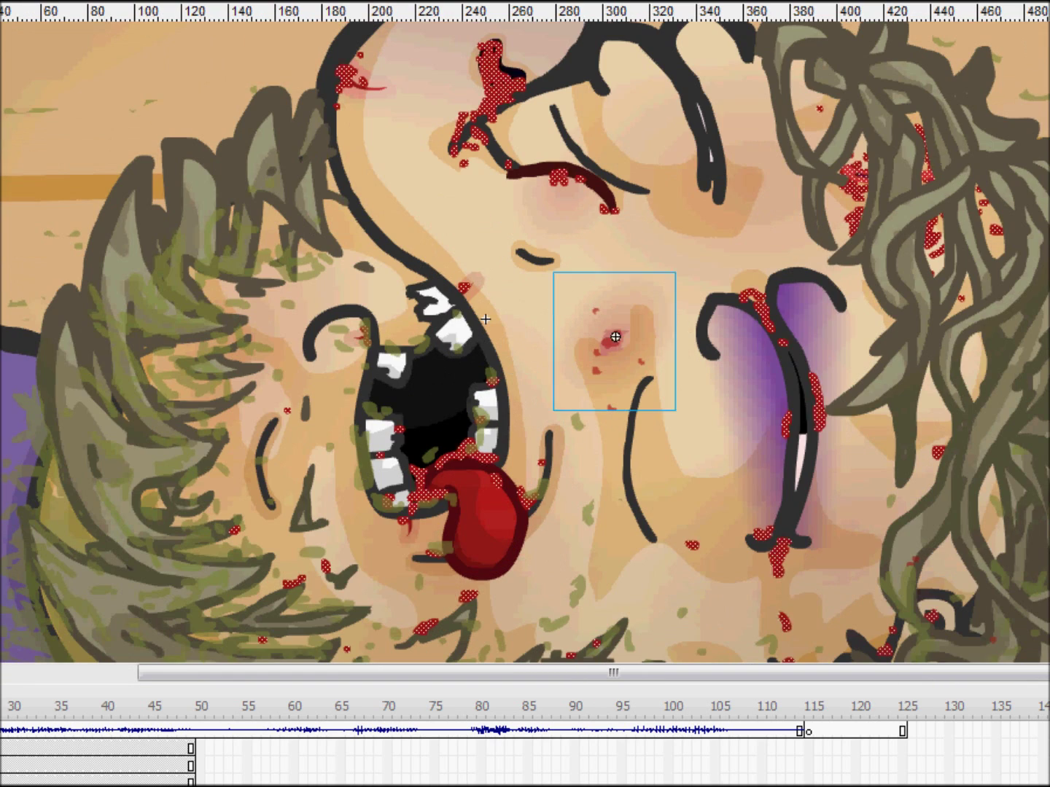
scroll(669, 288, "down", 3)
scroll(496, 300, "up", 3)
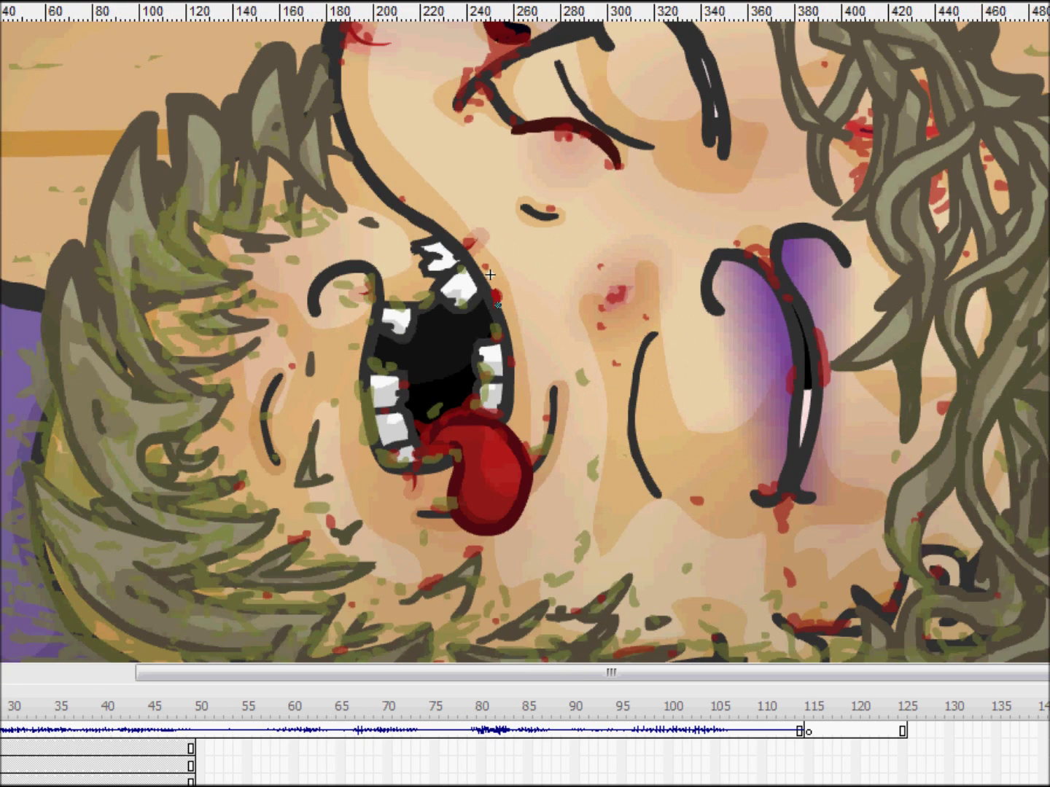
scroll(490, 274, "down", 3)
scroll(808, 67, "up", 3)
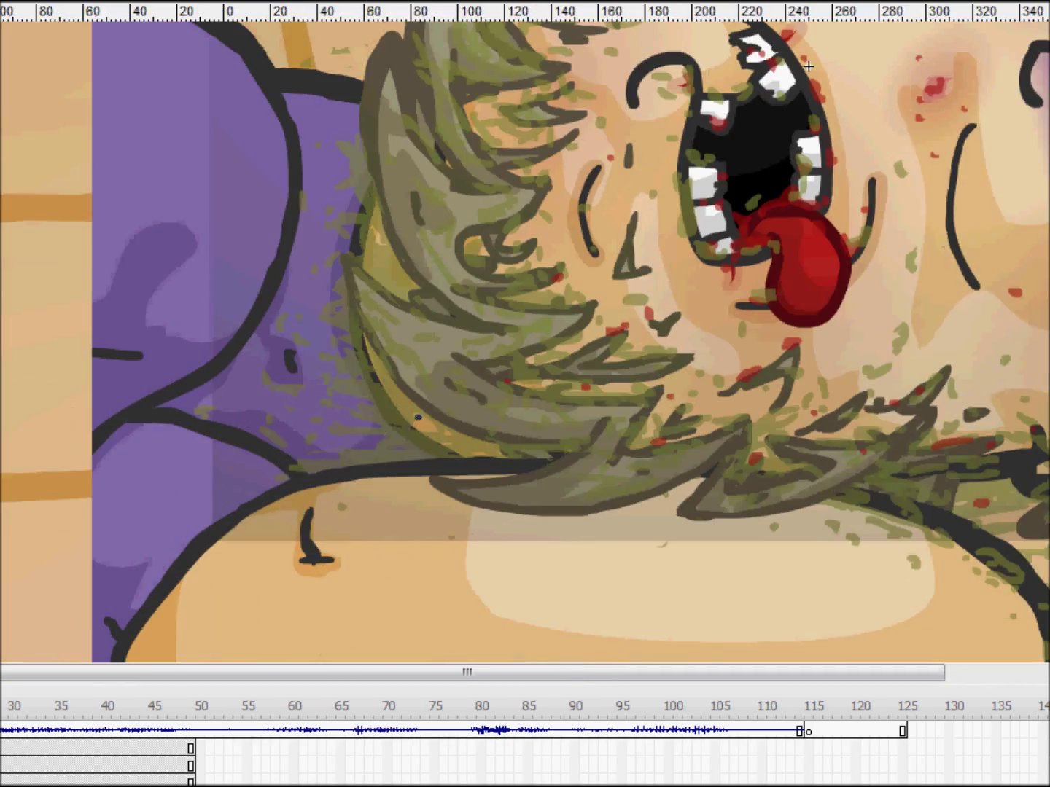